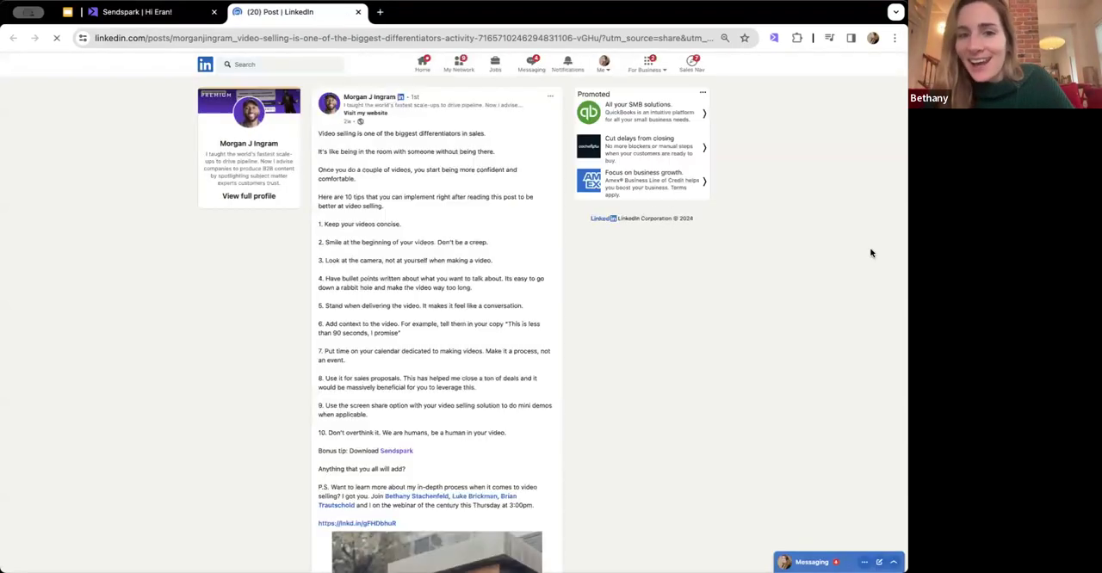
- Look through the LinkedIn post on video selling, from its opening line to its attached photo
triple_click(386, 133)
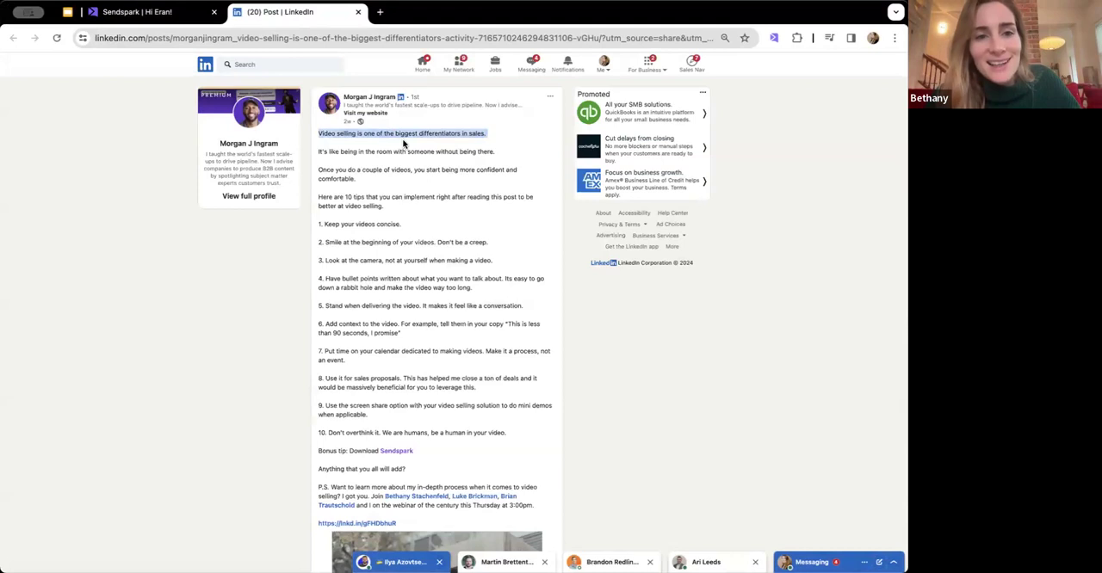
scroll(404, 143, down, 3)
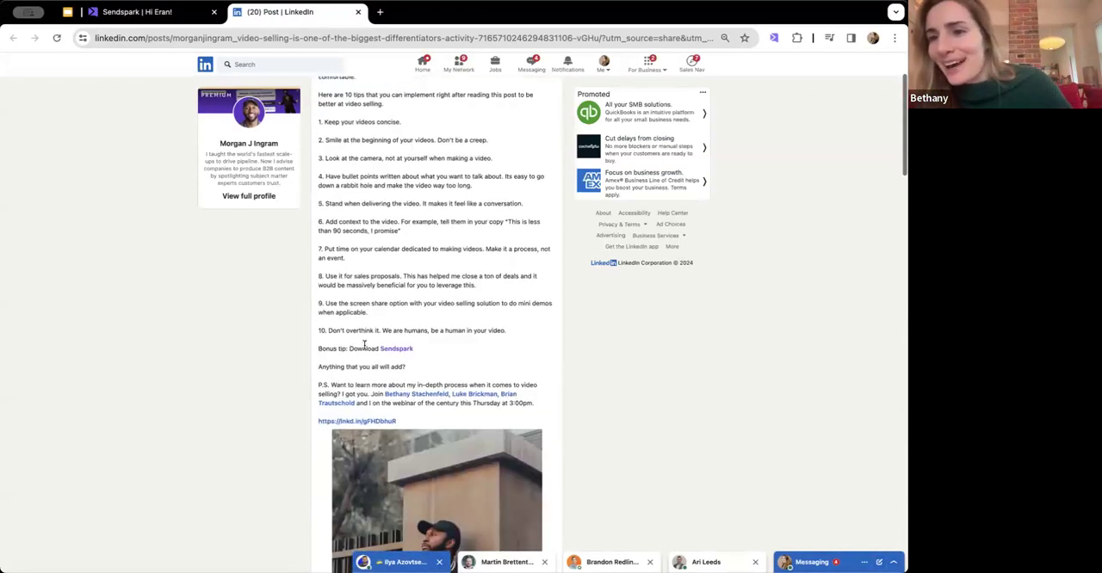
scroll(364, 345, down, 5)
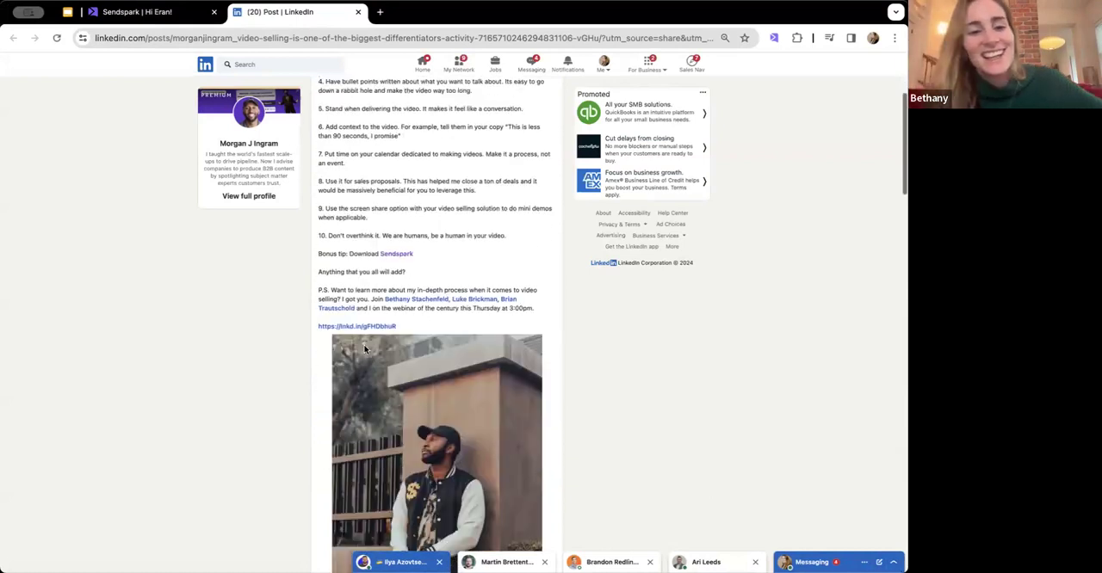
scroll(365, 350, up, 4)
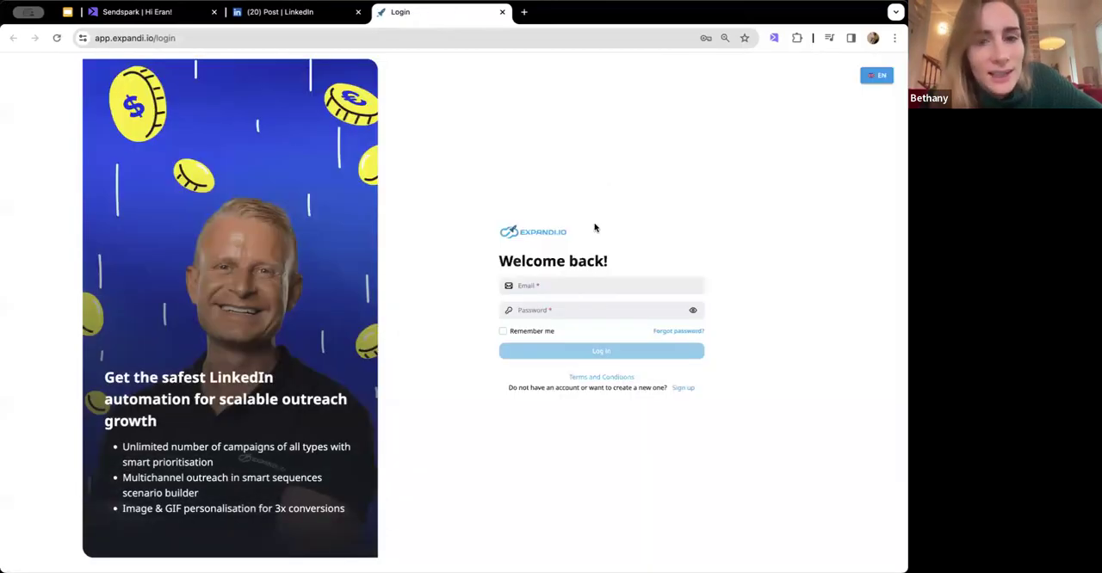
- Log in to Expandi with the account e-mail and password
click(576, 285)
click(627, 311)
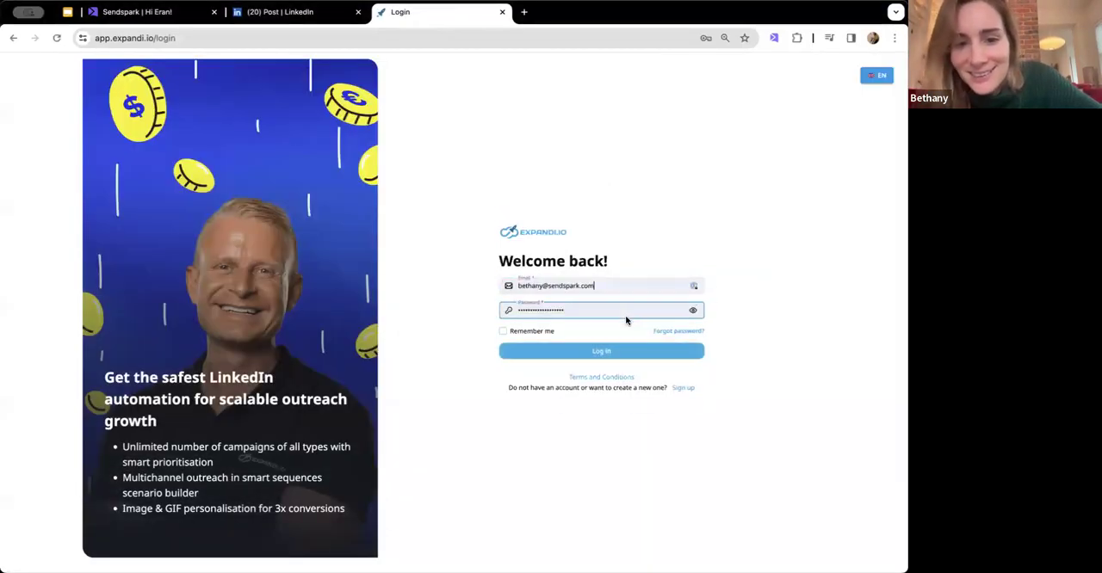
click(609, 354)
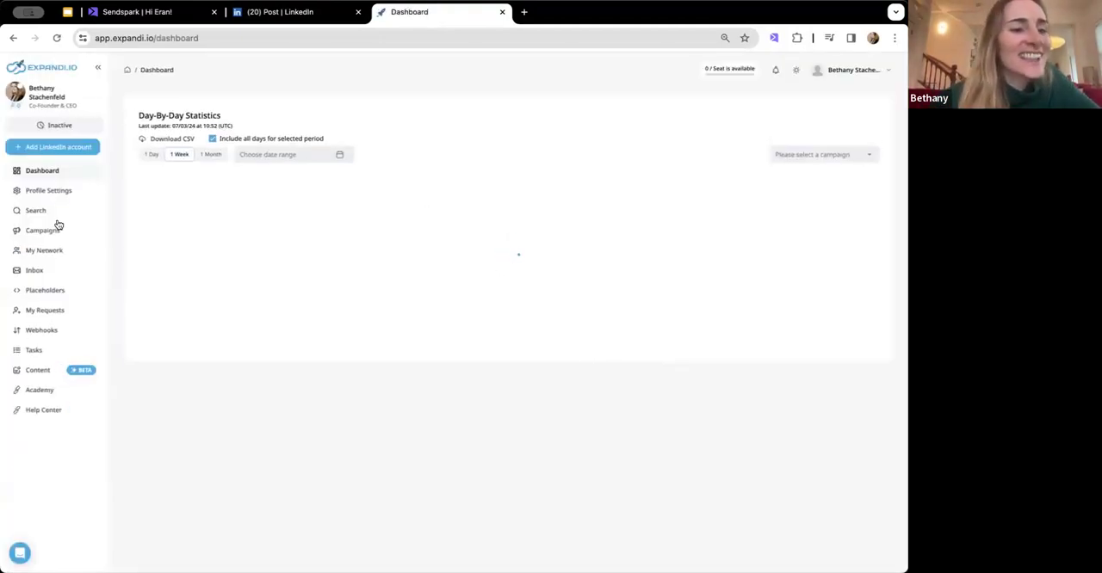
- Add a new post engagement search named "Live demo!" and proceed to its search options
click(38, 215)
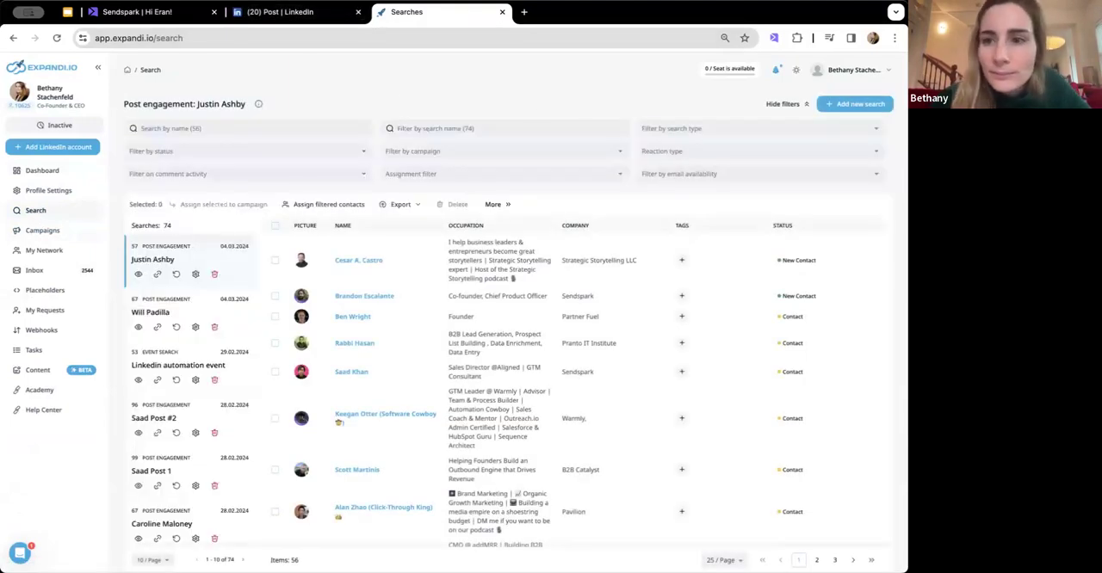
click(851, 103)
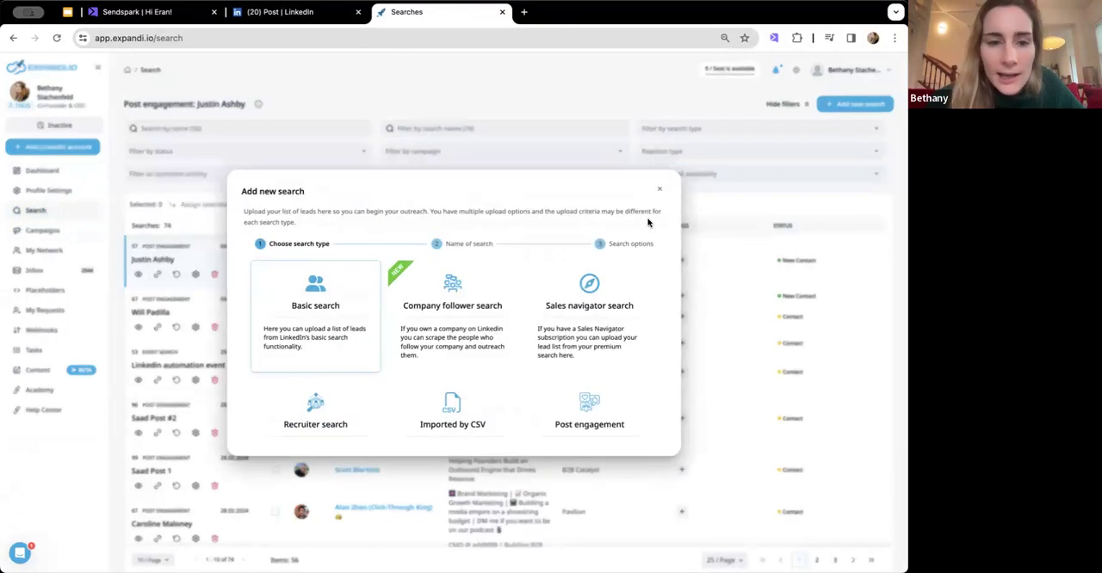
scroll(460, 429, down, 4)
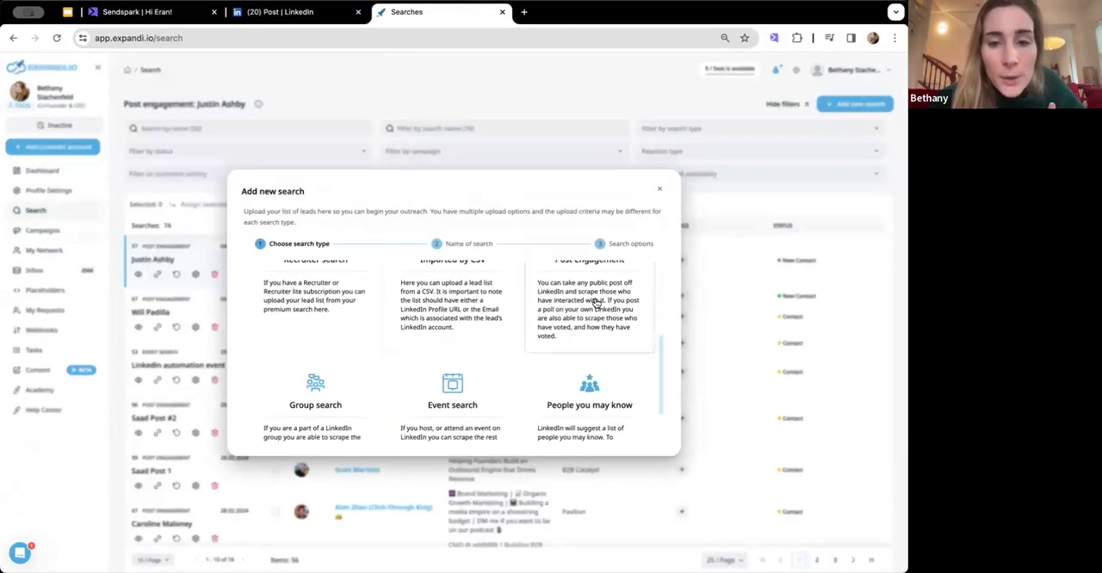
click(457, 426)
click(456, 340)
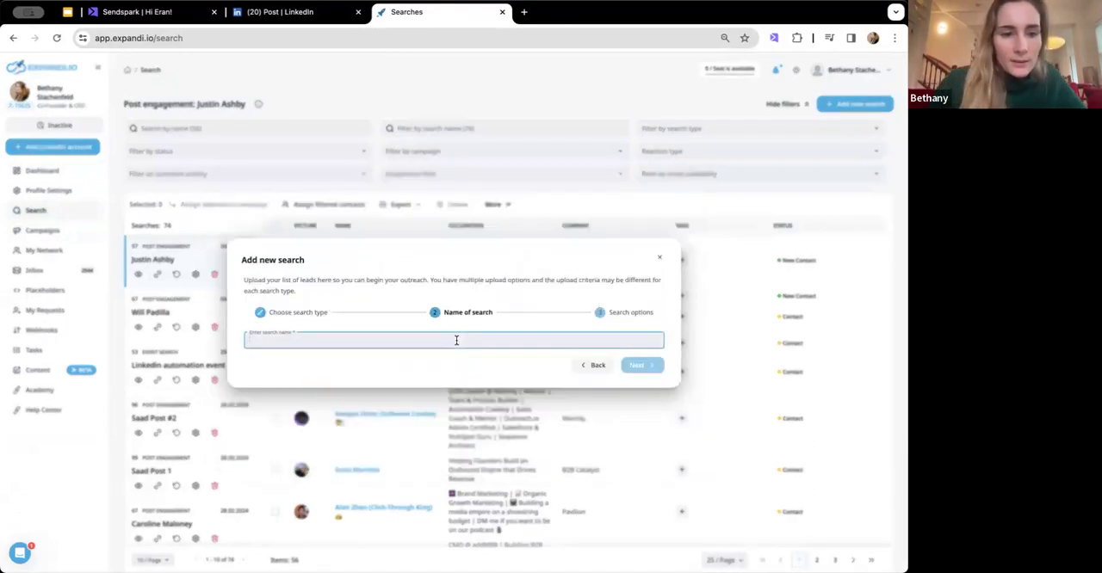
text(Live demo!)
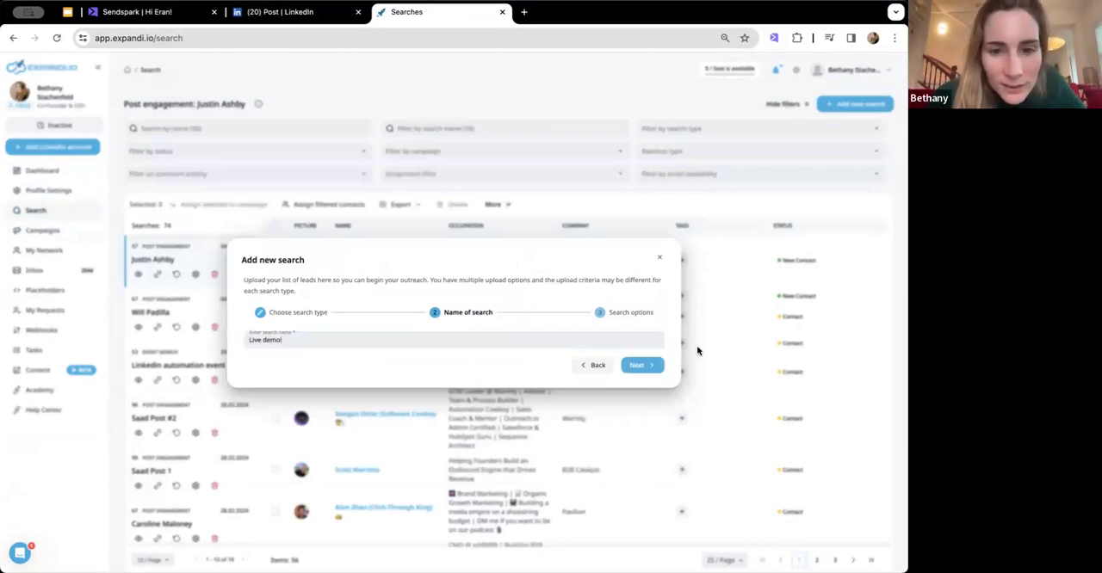
click(639, 365)
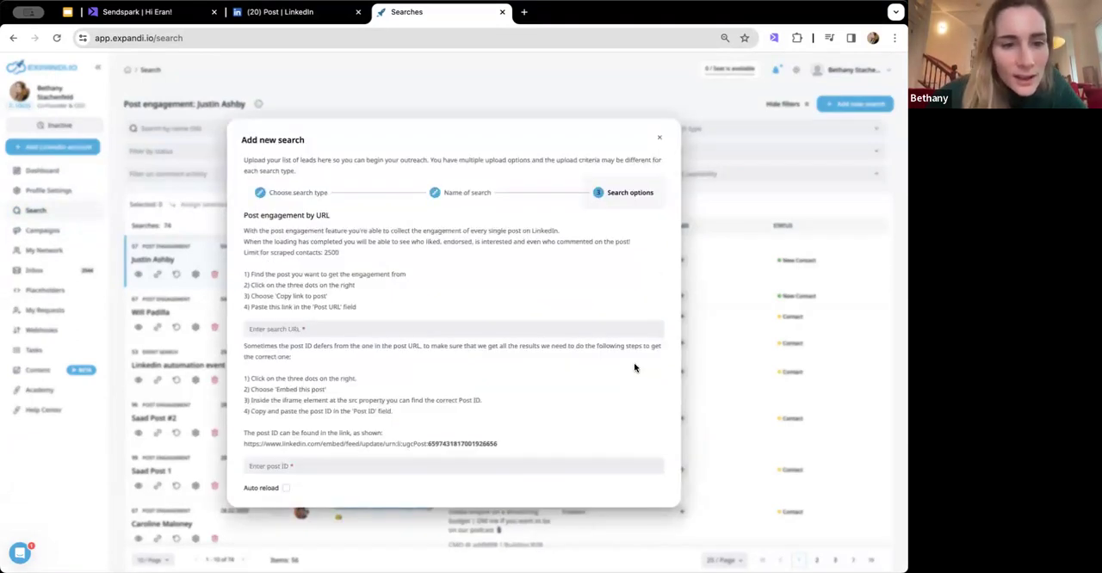
- Copy the link to the LinkedIn video selling post and enter it as the search URL in Expandi
click(323, 17)
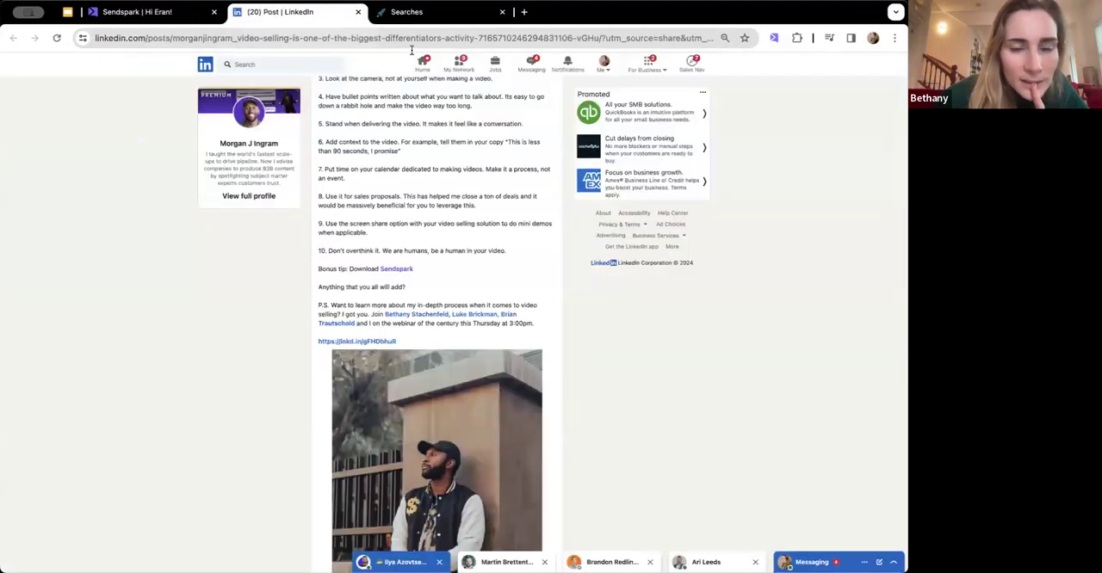
click(550, 98)
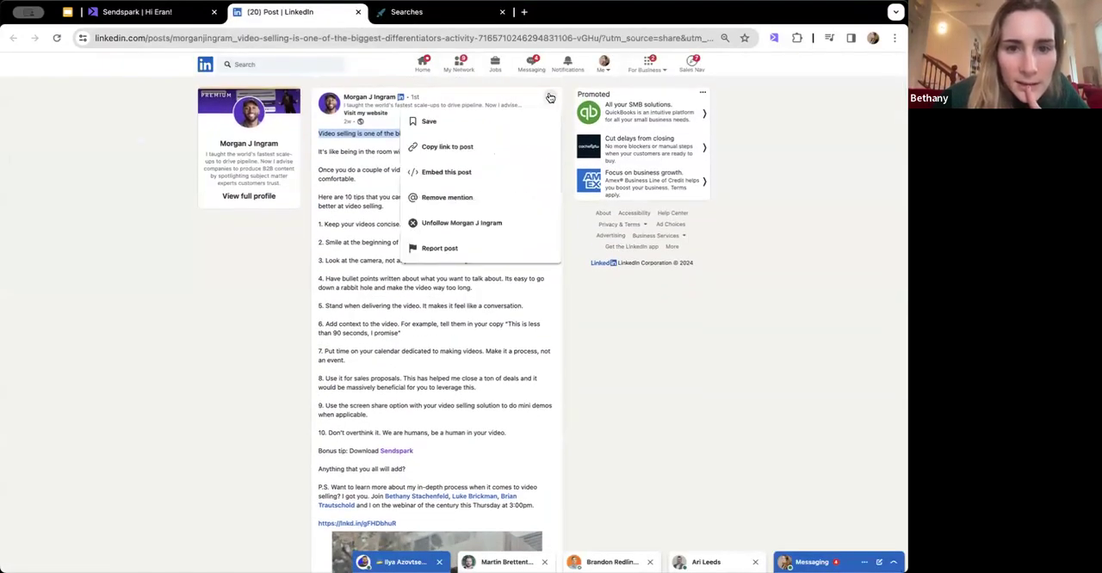
click(484, 142)
click(427, 17)
click(315, 327)
key(ctrl+v)
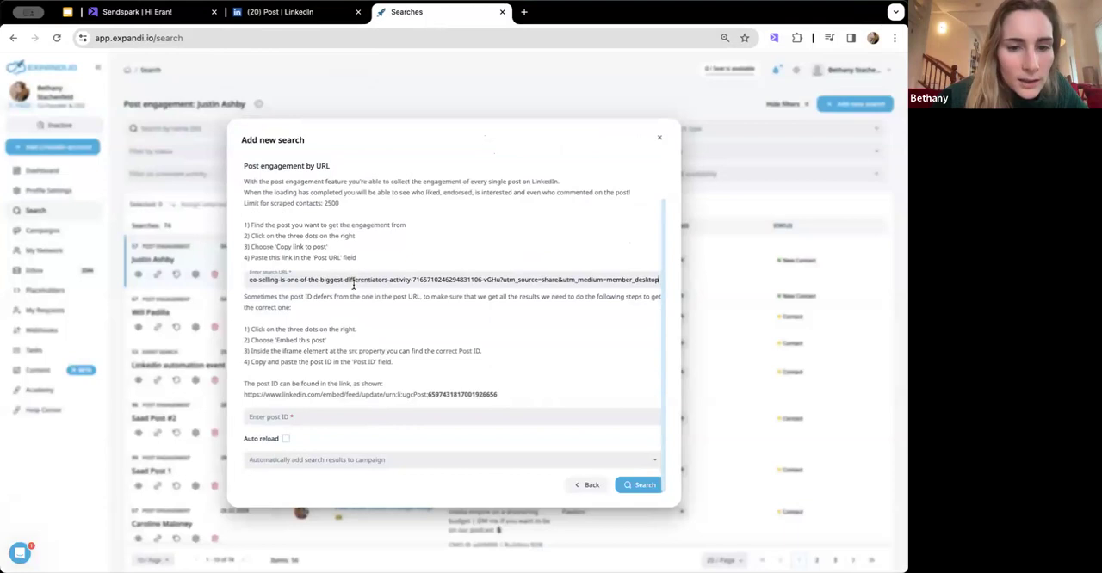
click(257, 15)
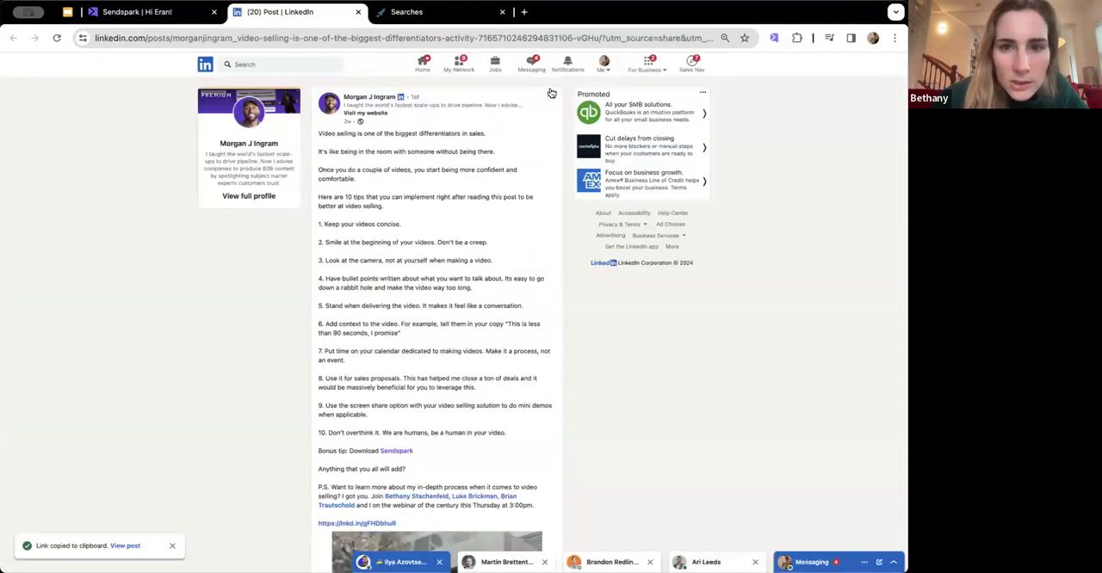
click(550, 97)
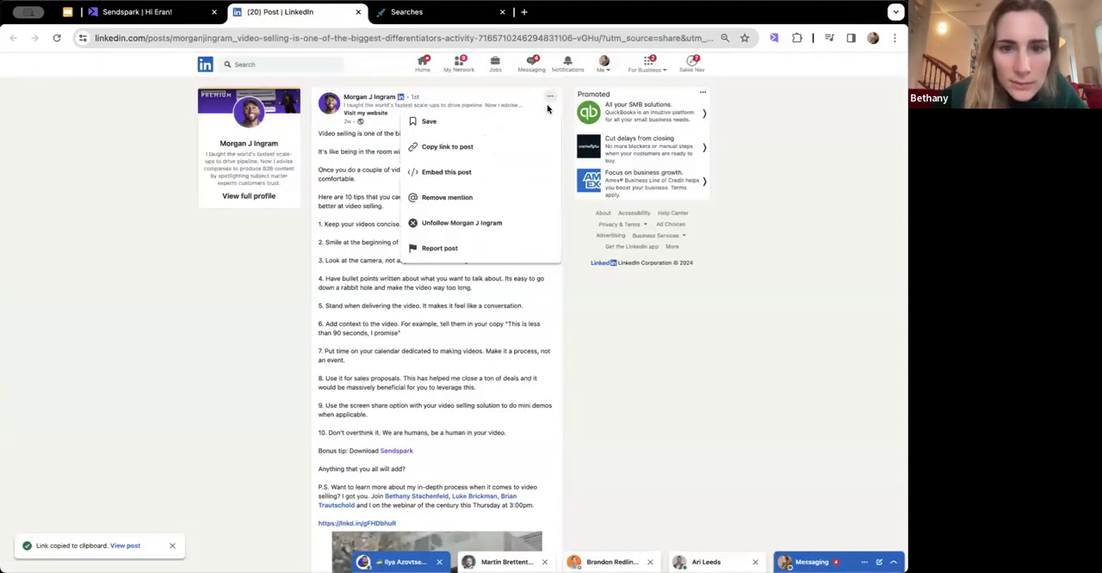
click(490, 171)
drag(447, 160, 348, 160)
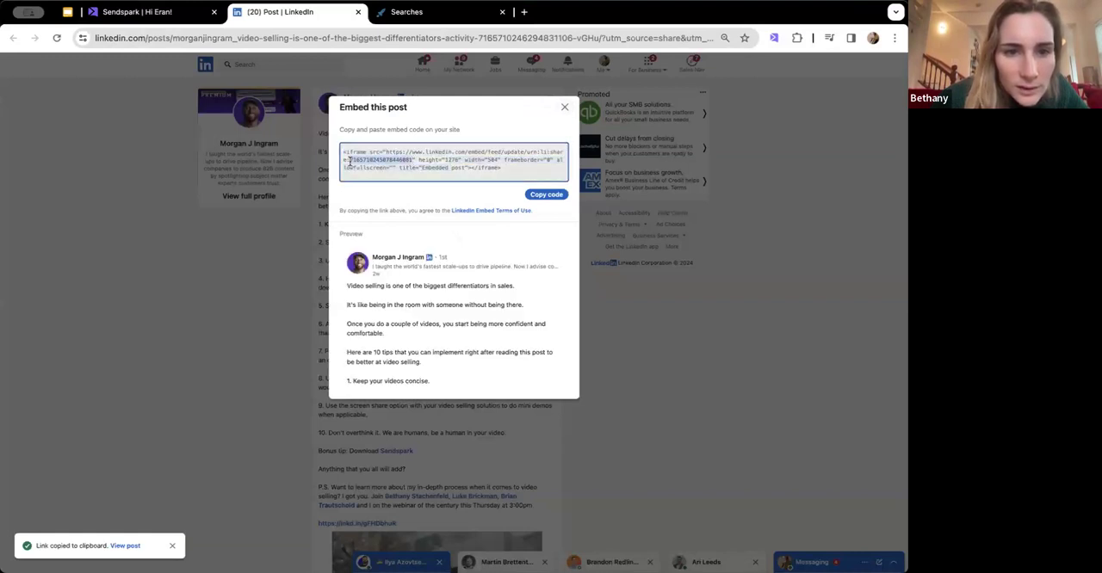
click(414, 13)
click(393, 420)
key(super+v)
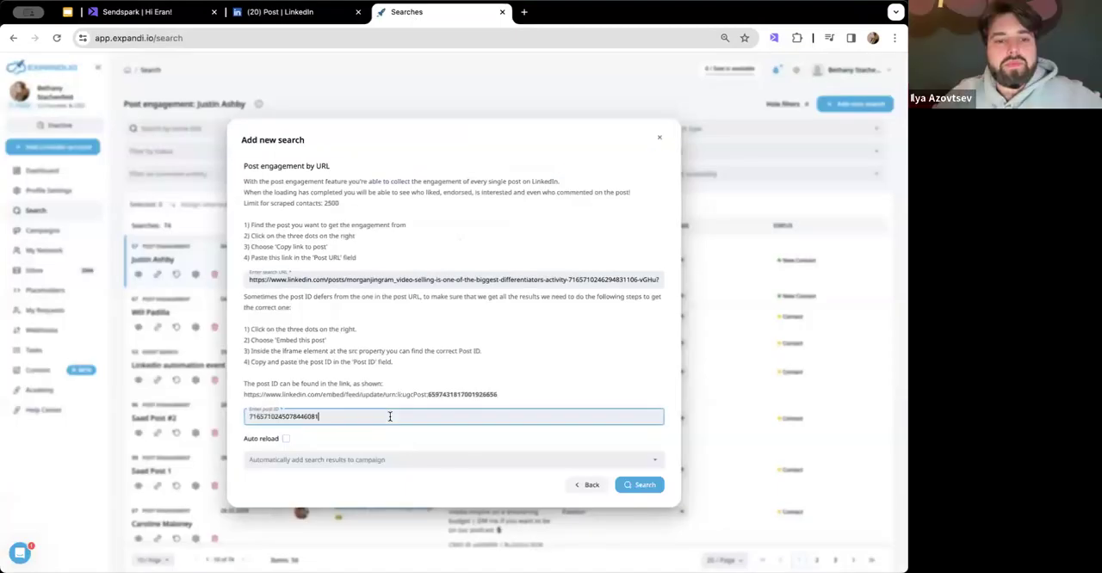
click(645, 485)
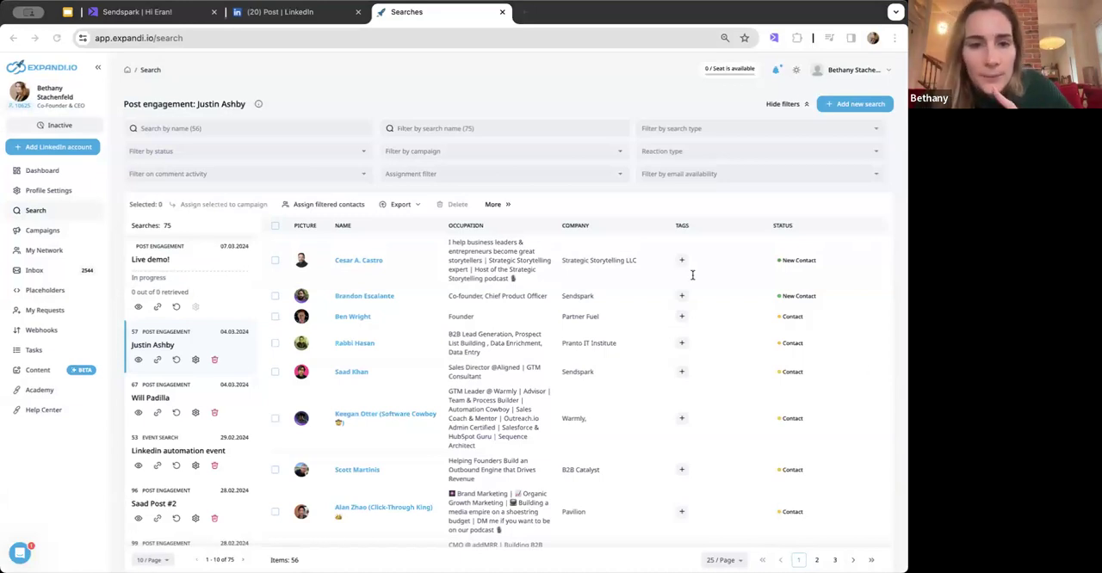
- Open the 75-contact post engagement search dated 20.02.2024 and view its contact export options
scroll(199, 365, down, 5)
scroll(199, 362, down, 1)
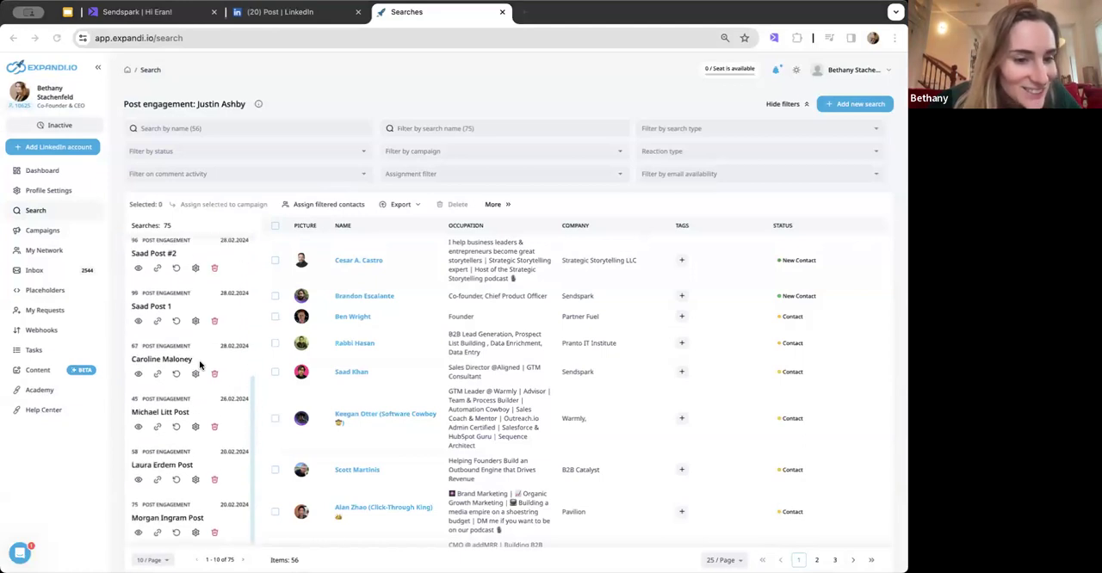
click(180, 518)
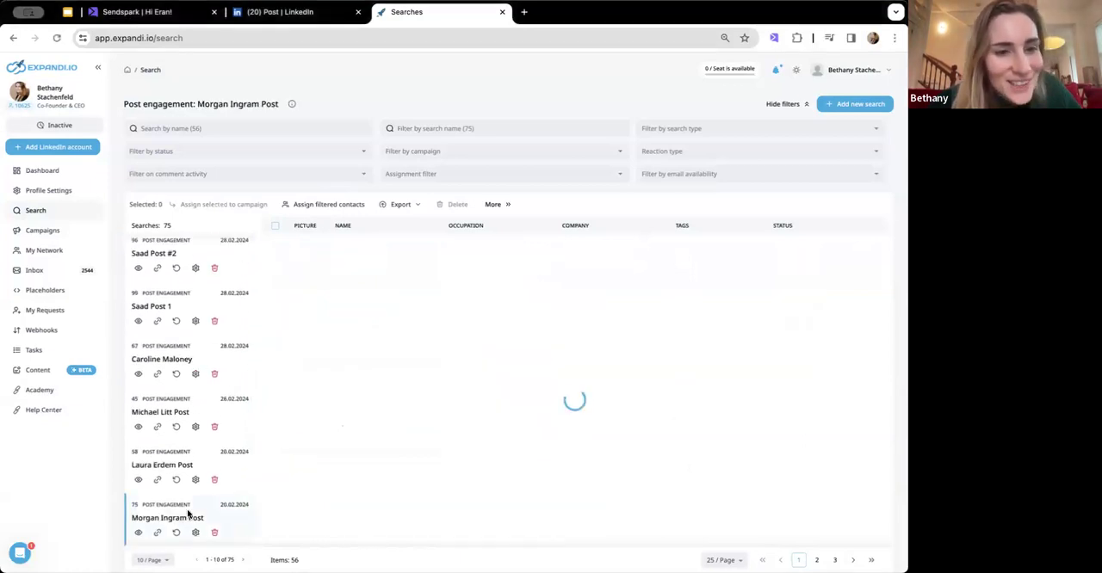
click(403, 204)
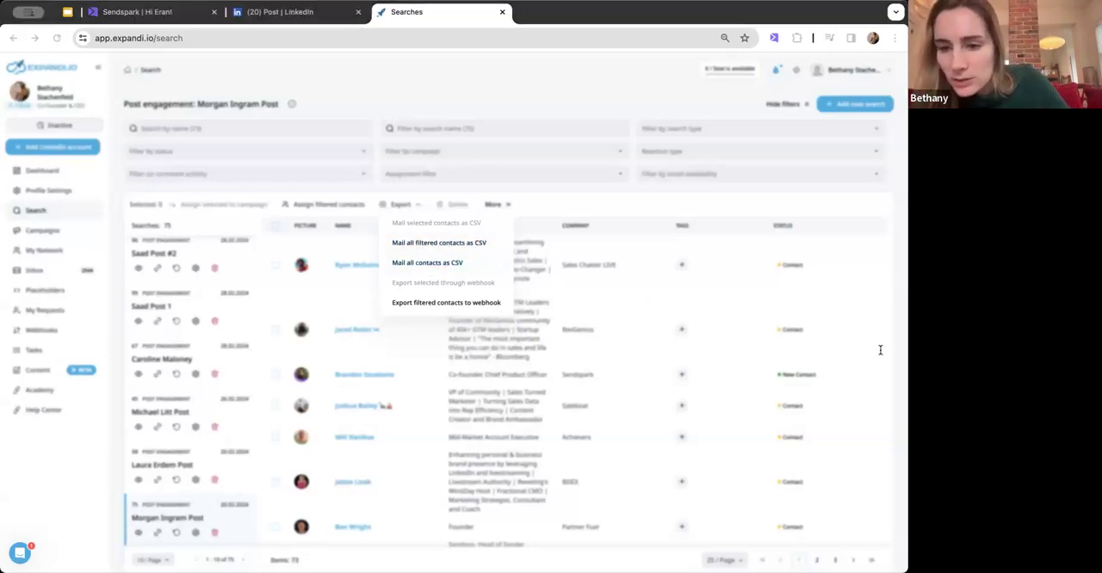
click(863, 397)
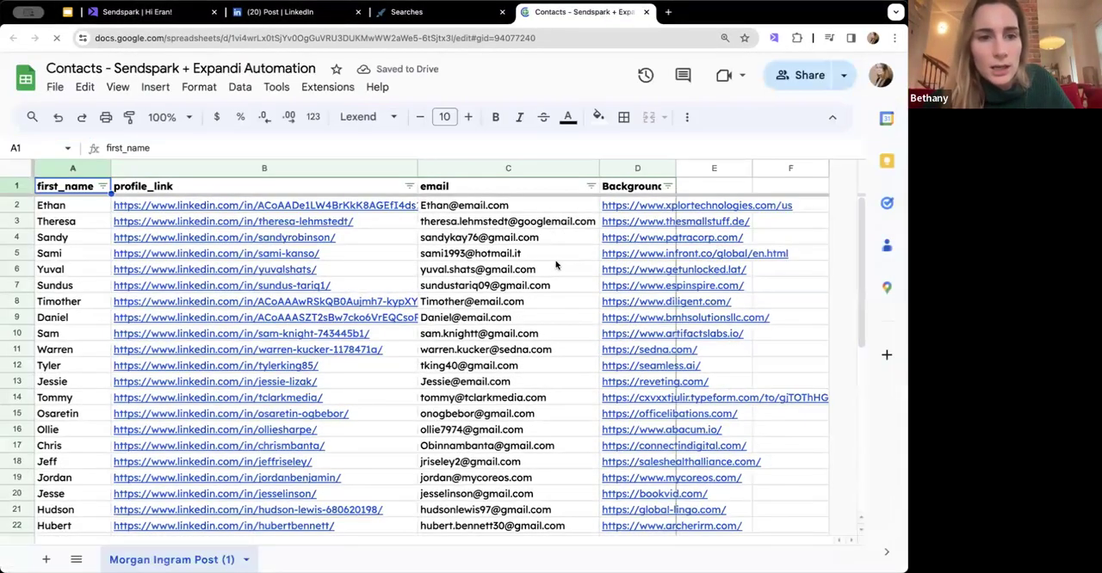
- Examine the addresses in the email column of the "Contacts - Sendspark + Expandi Automation" spreadsheet in Google Sheets
click(551, 256)
click(544, 242)
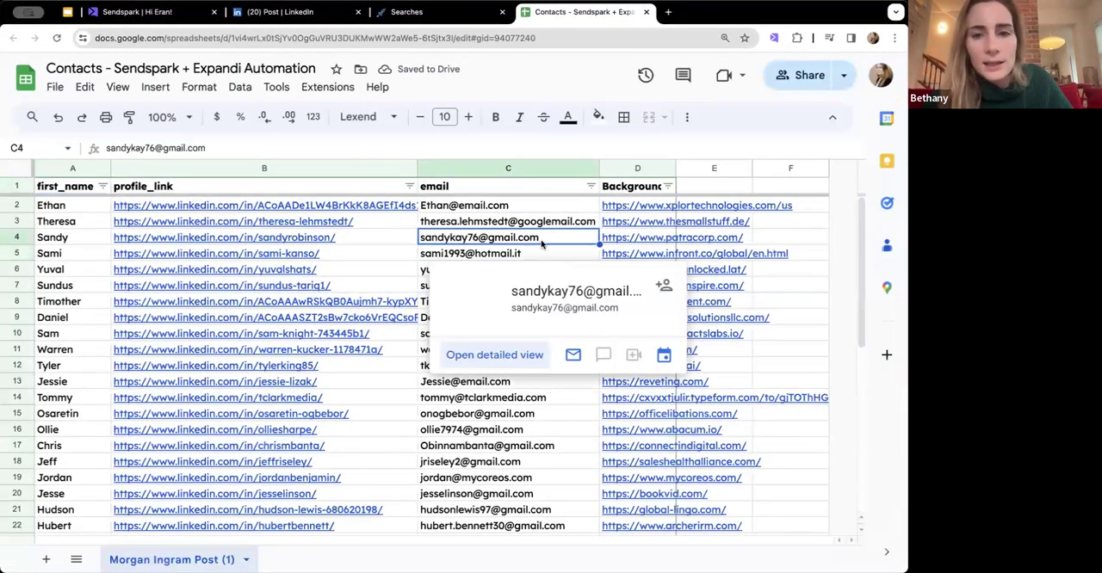
click(480, 432)
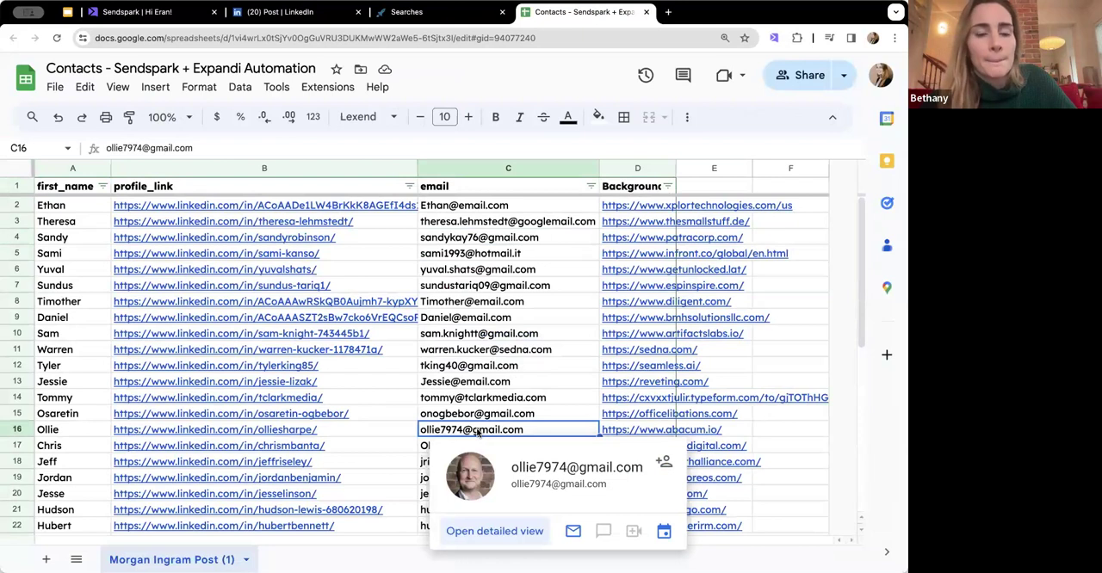
mouse_move(474, 400)
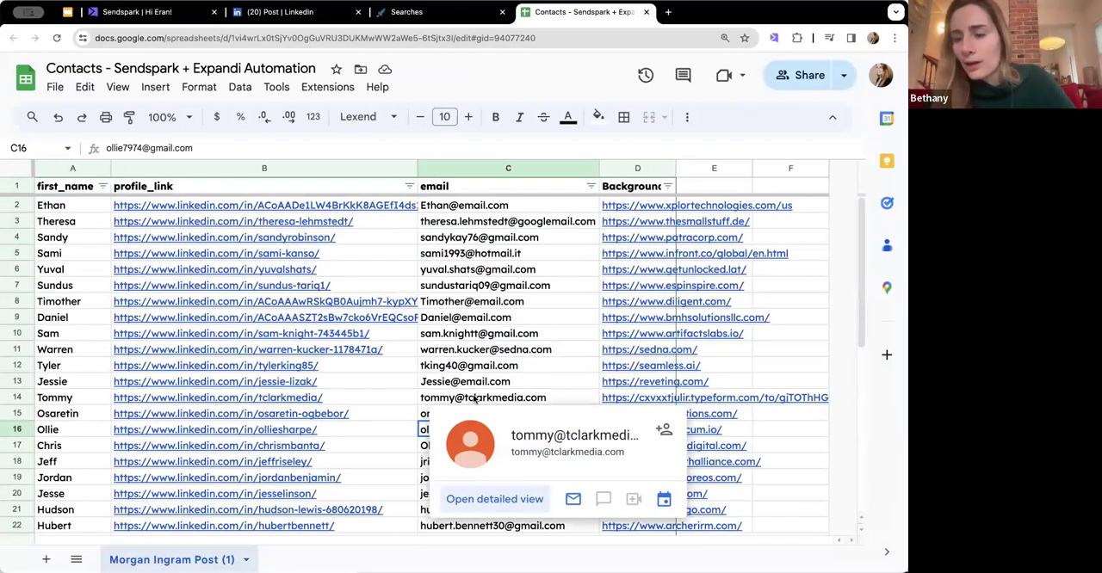
mouse_move(474, 352)
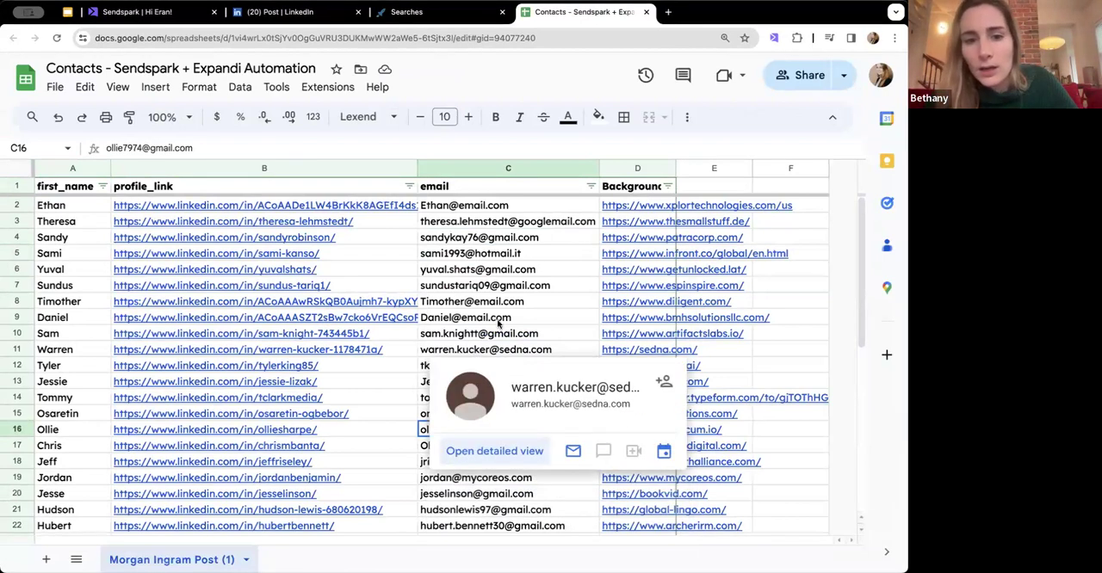
click(497, 319)
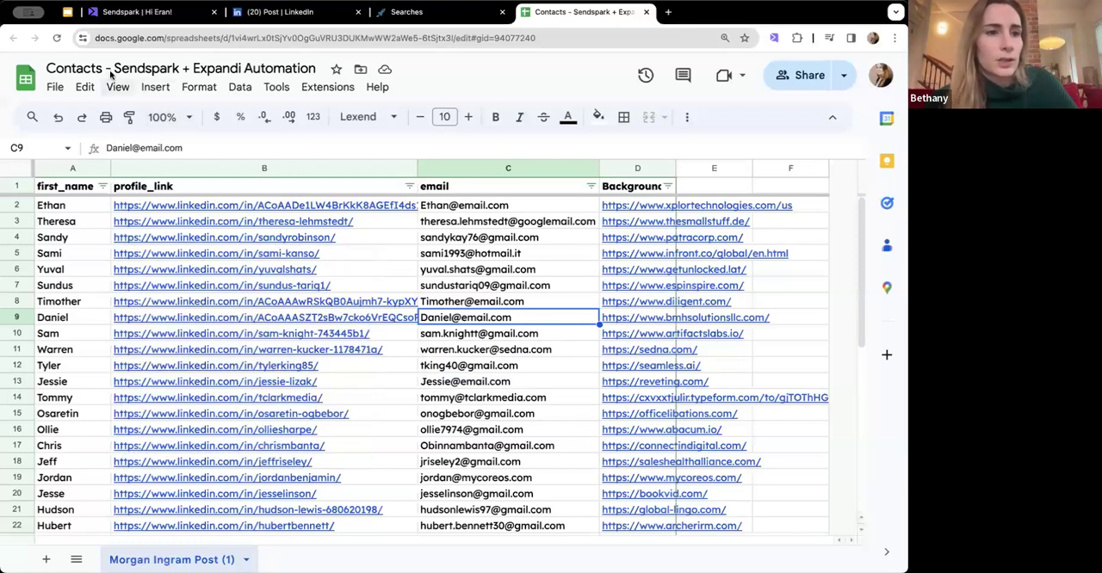
- Download the contacts sheet as Comma Separated Values (.csv)
click(54, 89)
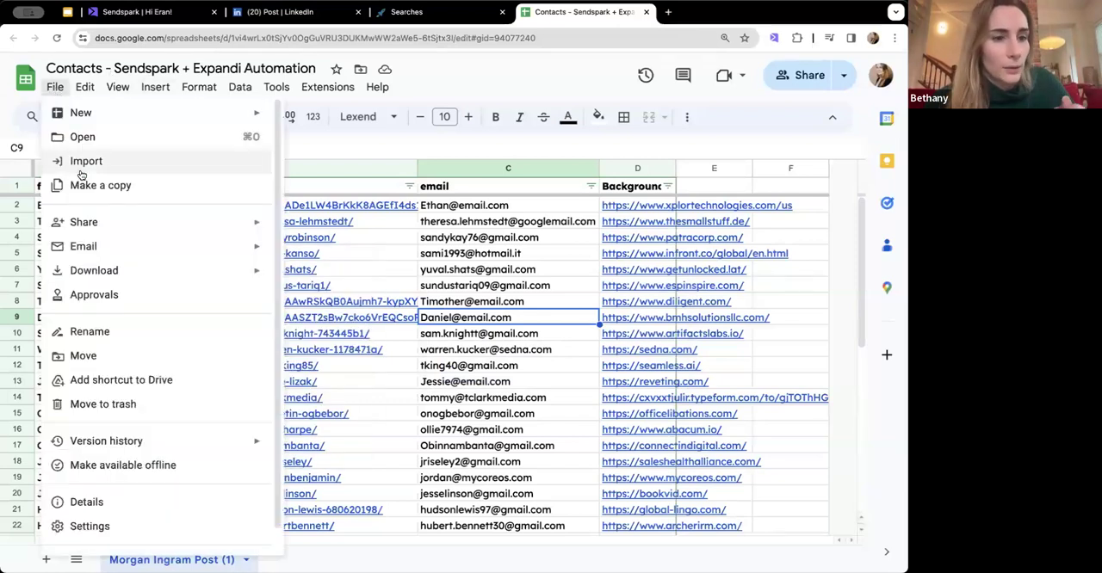
mouse_move(99, 272)
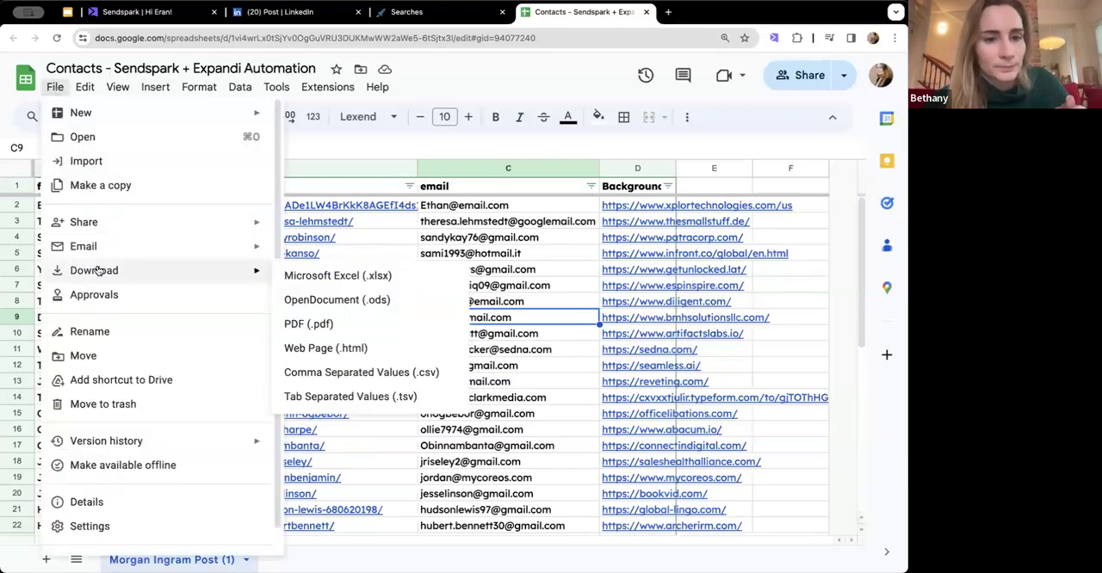
click(355, 372)
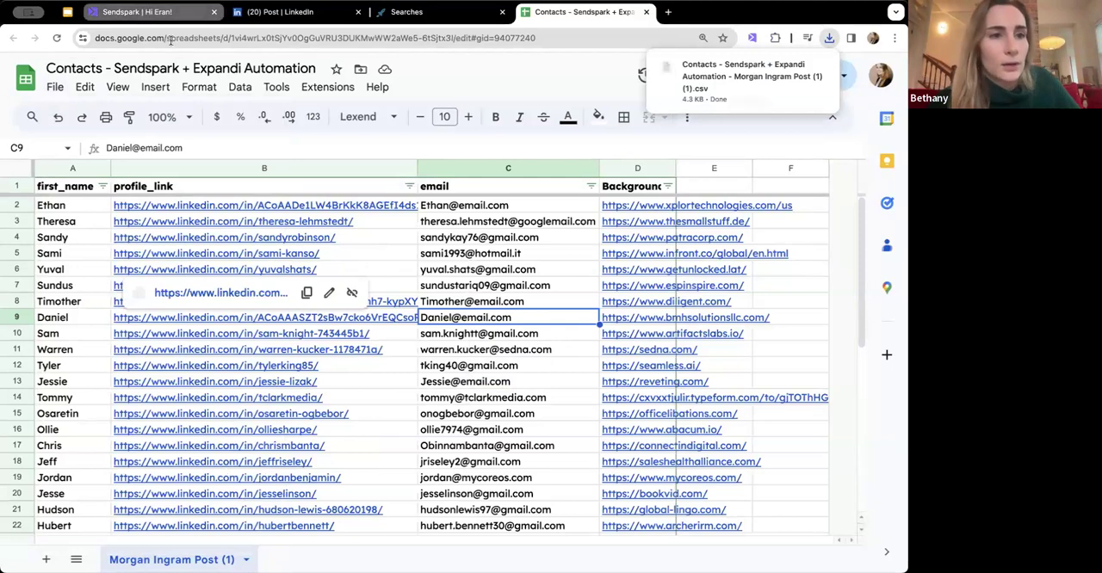
- Open the Sendspark My Library page in a new browser tab and launch the Sendspark recorder extension
click(668, 12)
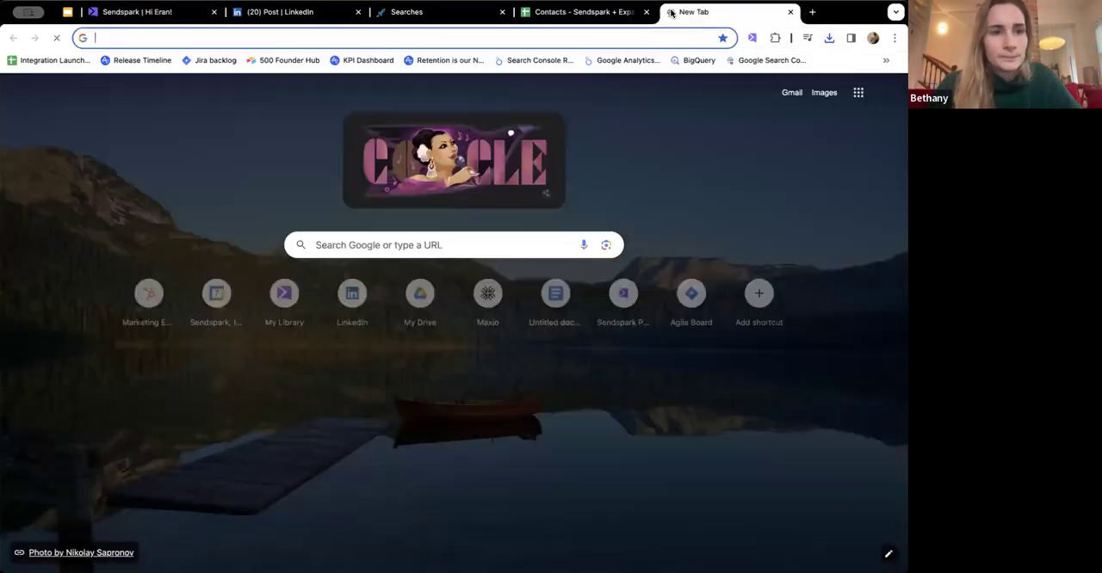
text(send)
key(Return)
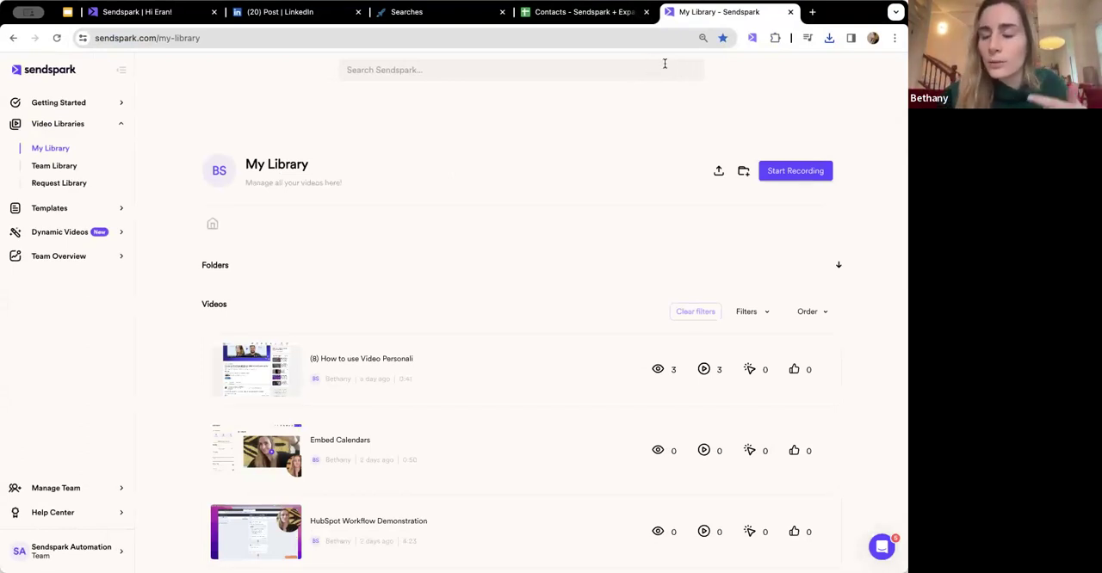
click(754, 37)
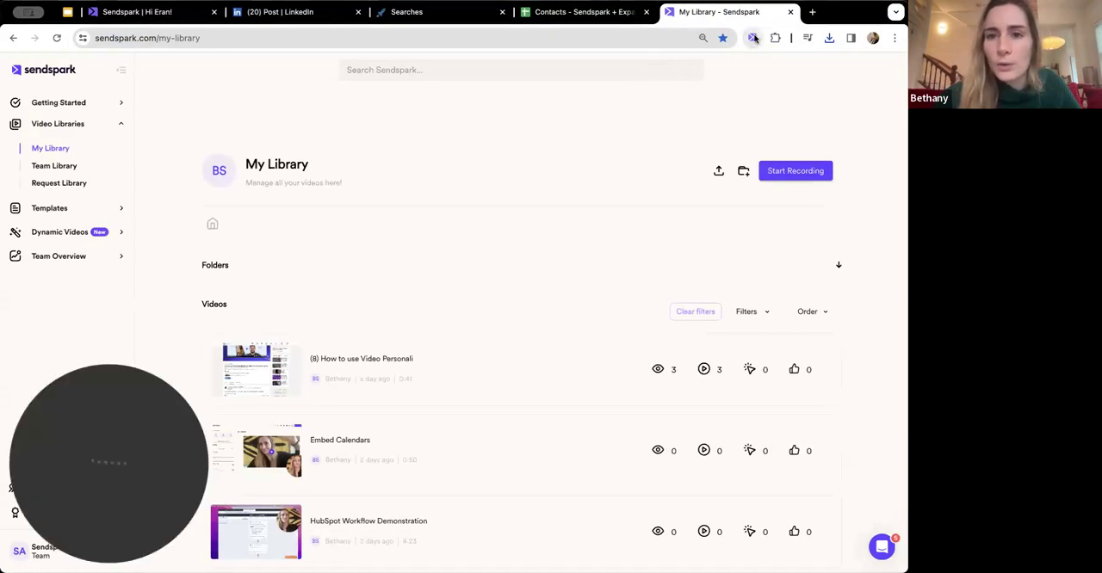
- Preview the recorder's Screen and Face recording modes and exit the recorder
drag(138, 399, 99, 400)
click(419, 536)
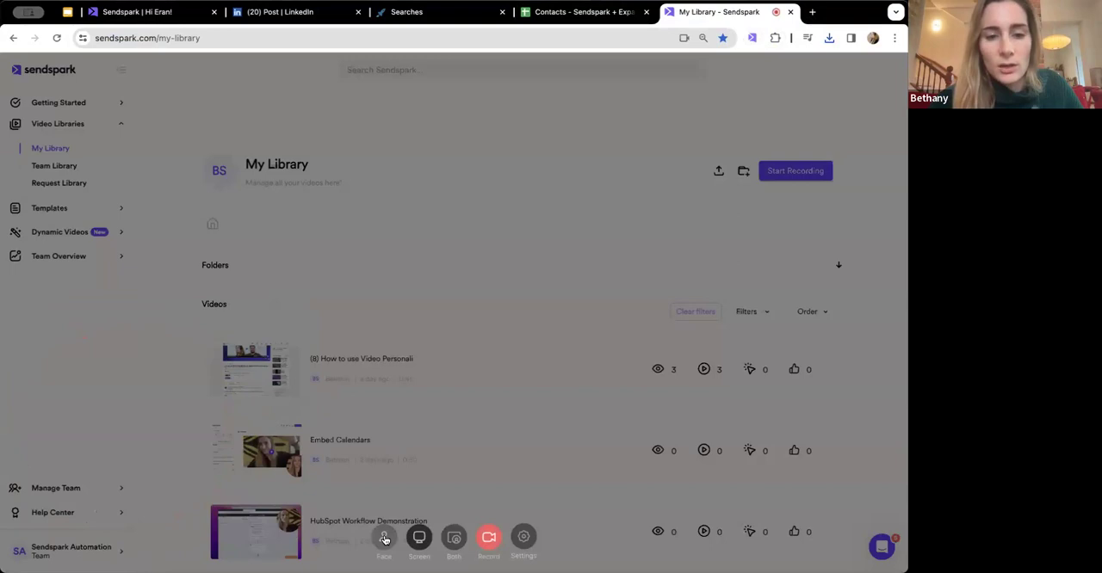
click(385, 538)
click(764, 265)
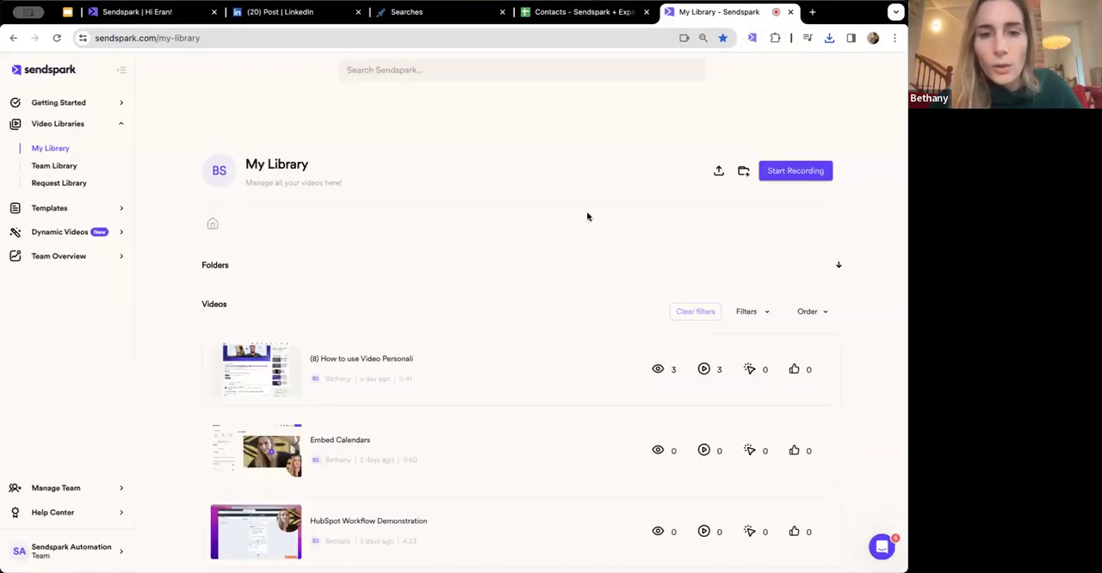
- View the Team Library and My Library video collections, finishing on the Team Library
click(60, 168)
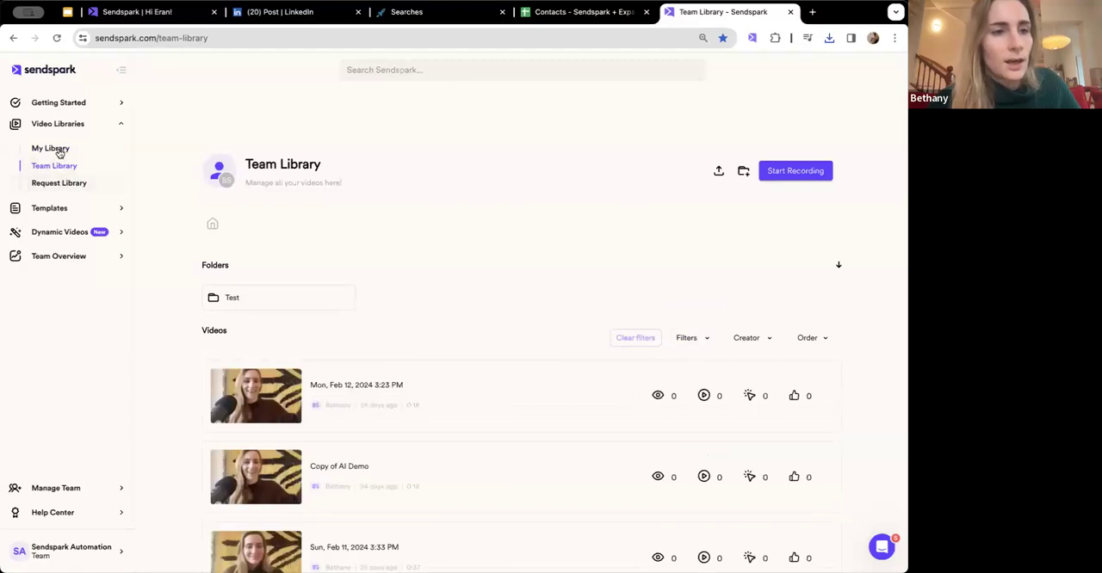
click(58, 151)
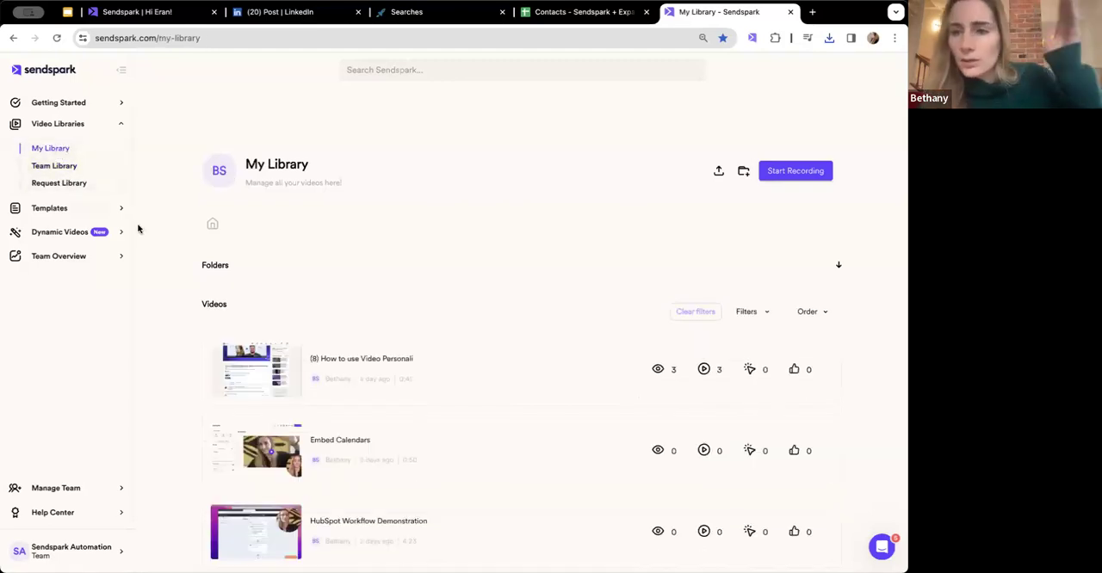
click(51, 169)
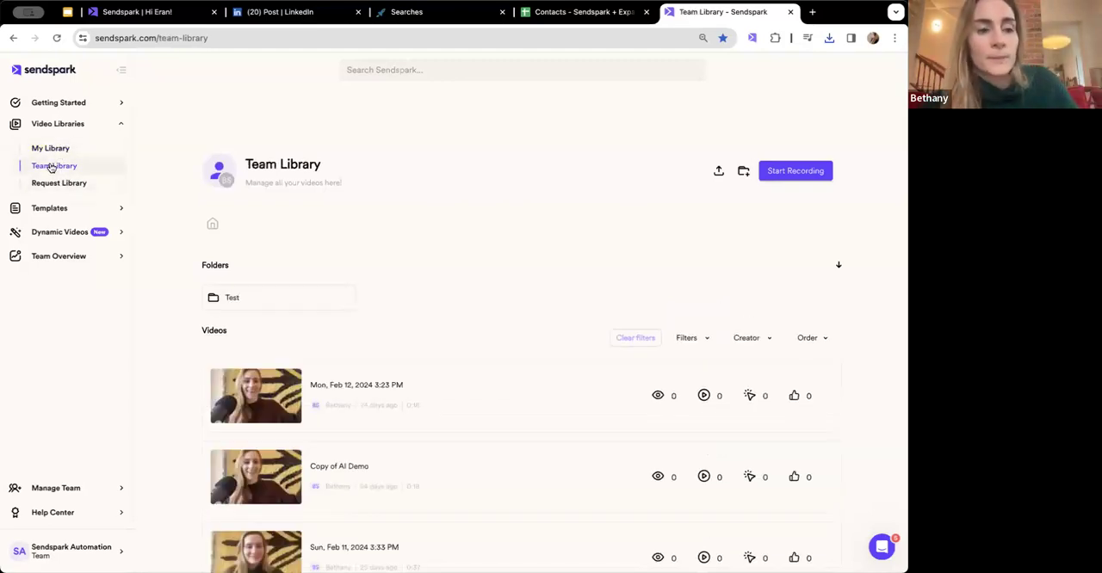
- Create a dynamic video campaign named "Live Demo"
click(54, 239)
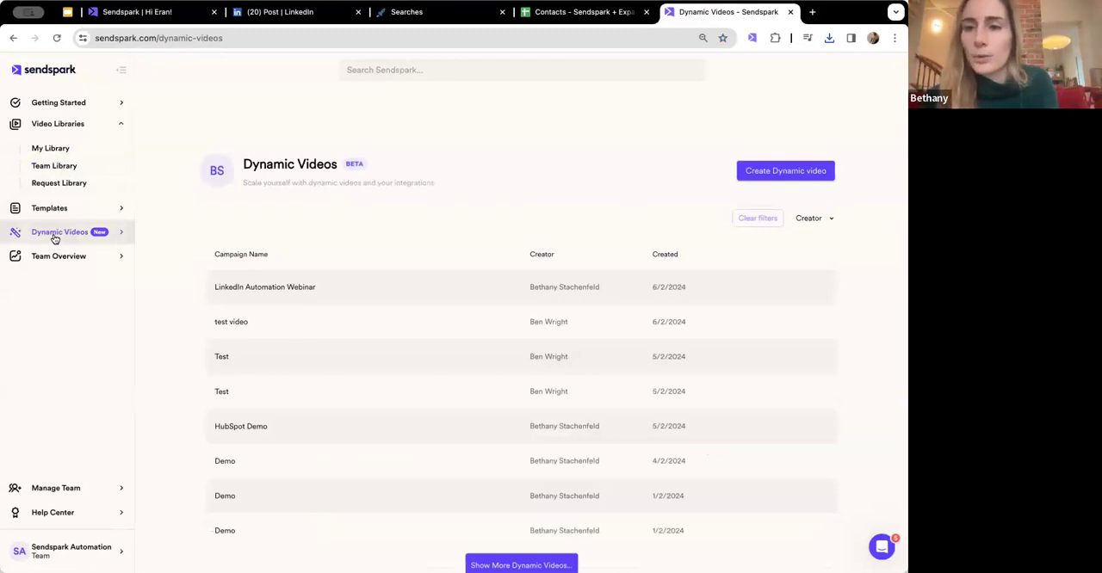
click(782, 171)
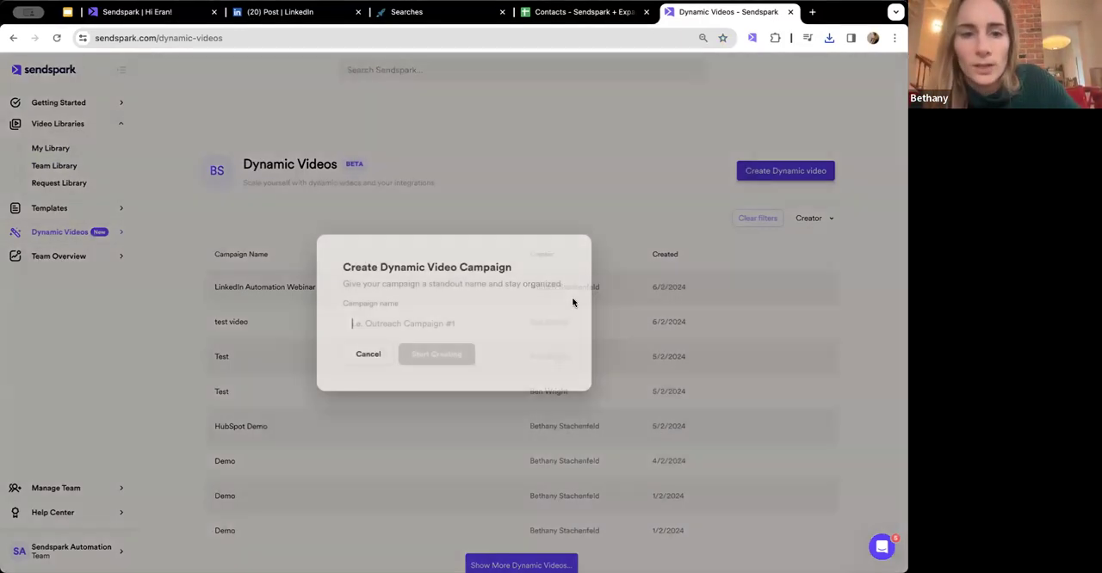
text(Live Demo)
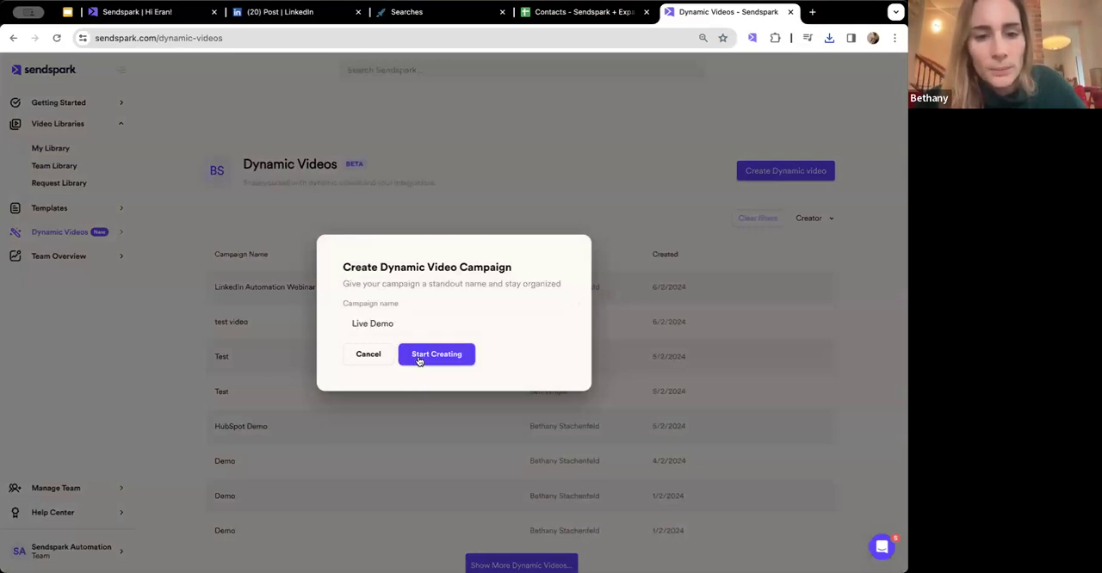
click(420, 355)
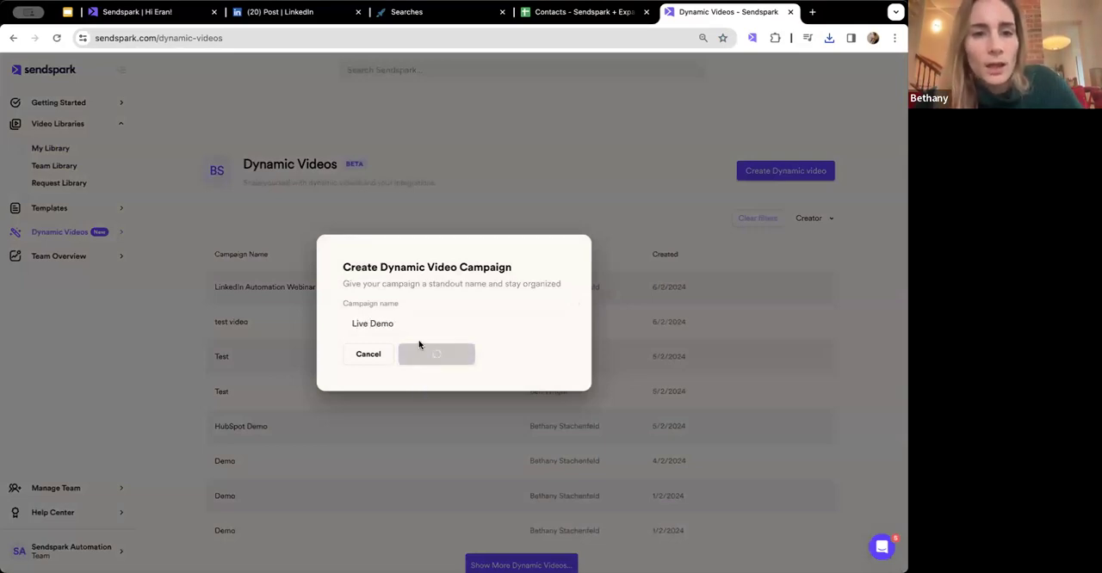
- Record a short face-only video for the Live Demo campaign and use it as the campaign video
click(349, 178)
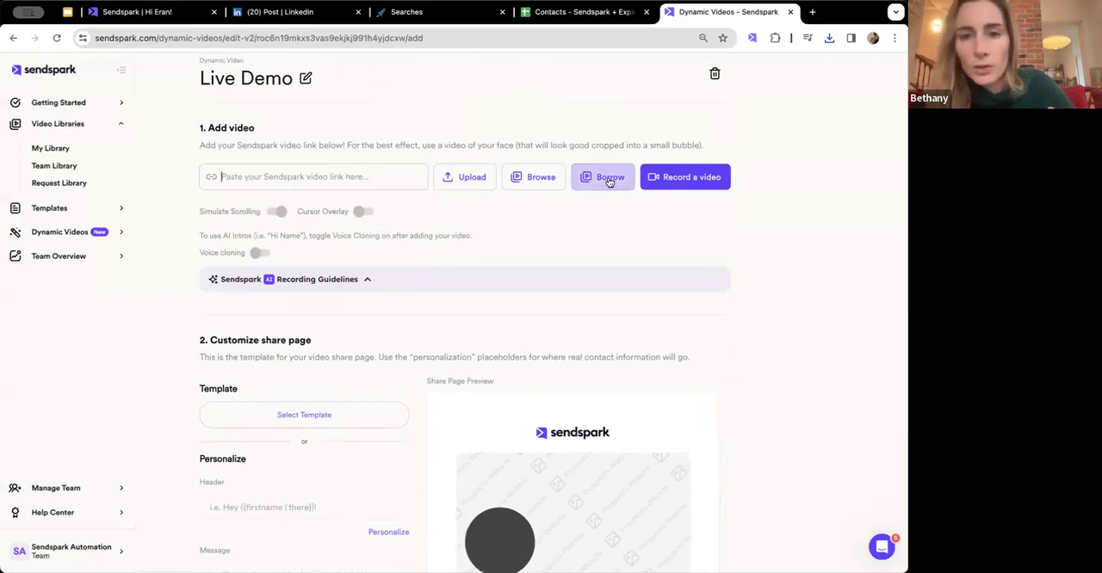
click(662, 175)
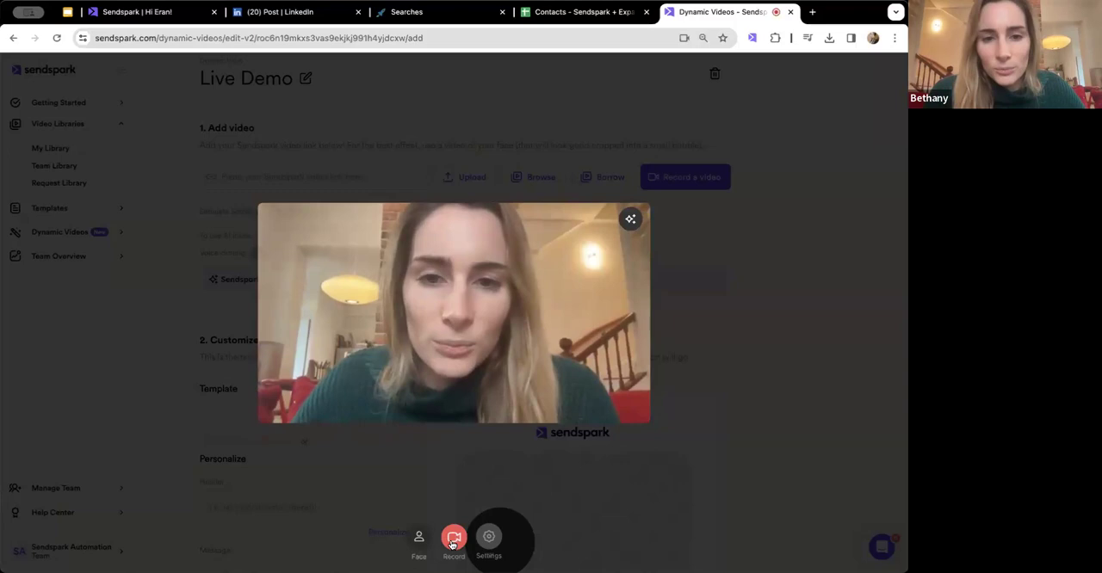
click(452, 540)
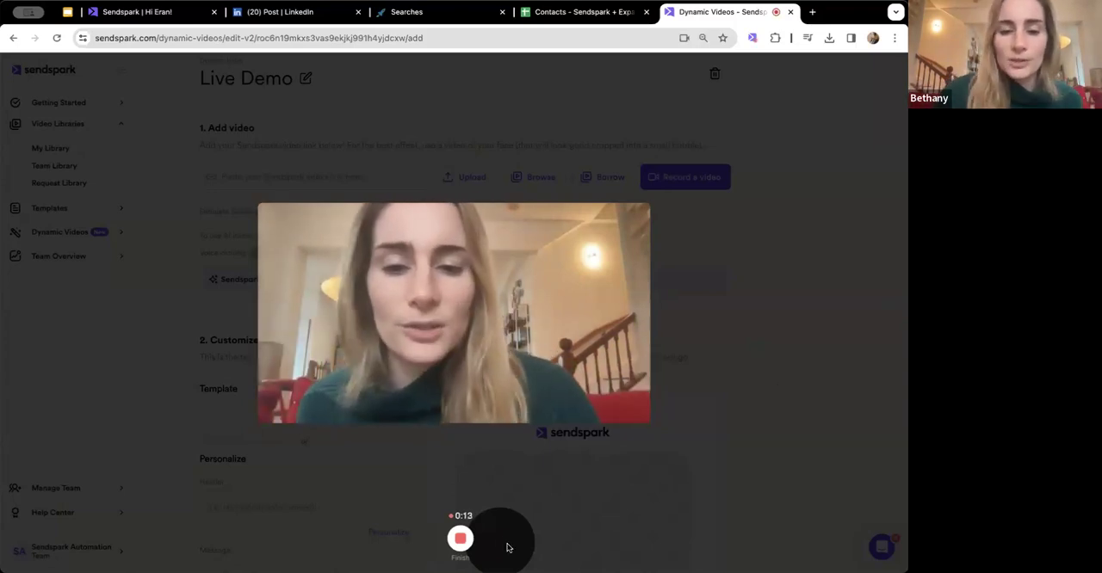
click(460, 539)
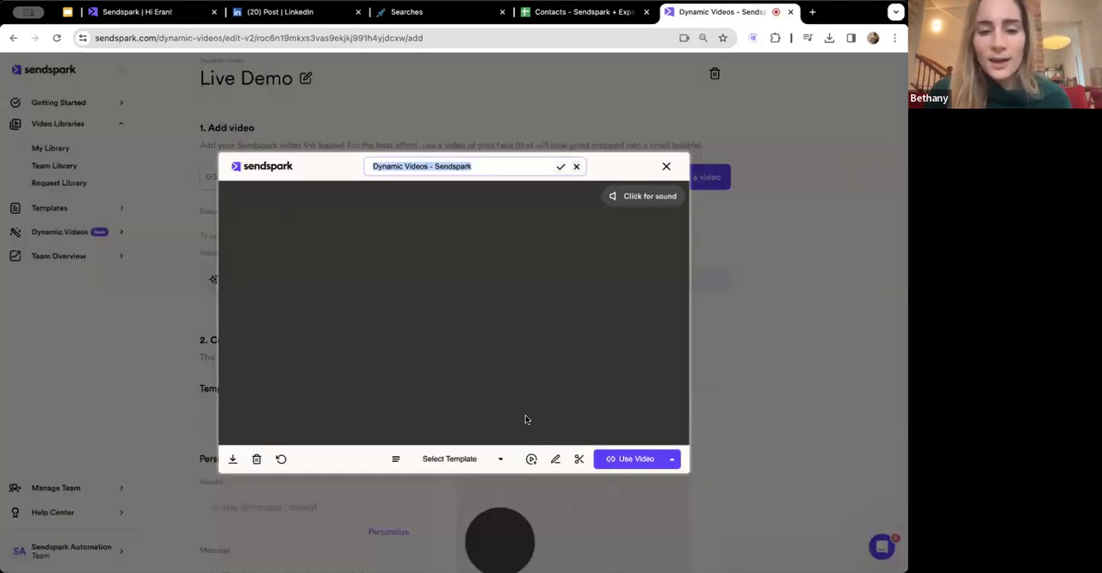
click(635, 458)
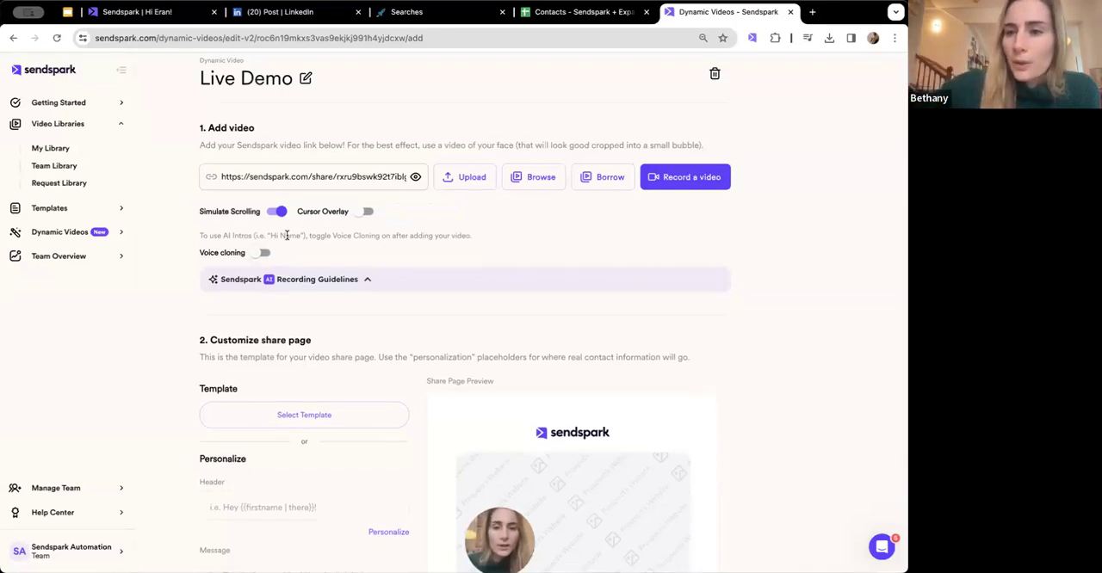
- Replace the campaign's video link with the "LinkedIn Outreach Video" from My Library
triple_click(296, 182)
key(BackSpace)
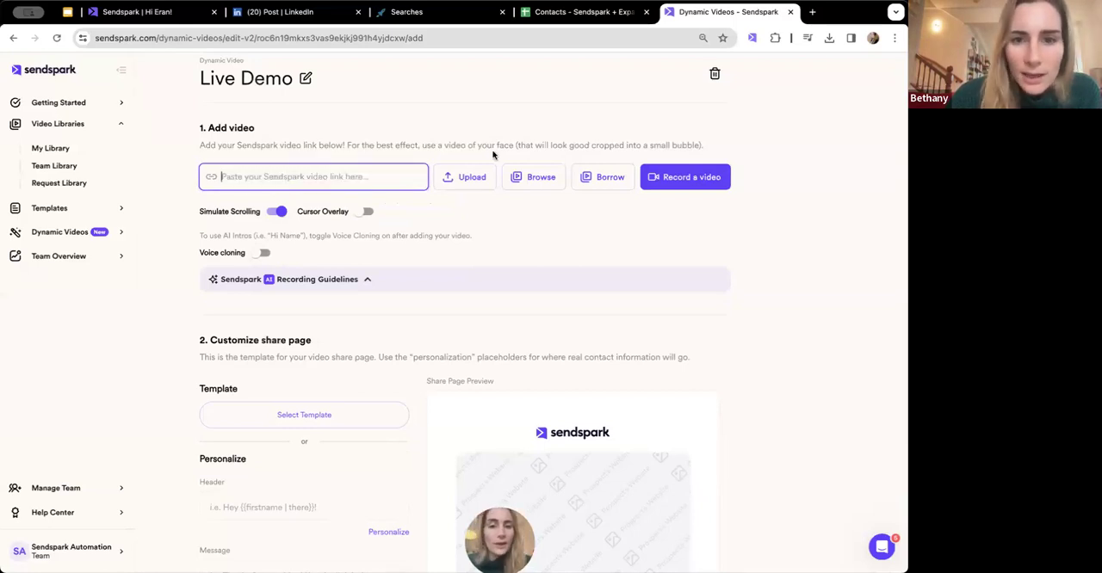
click(529, 177)
scroll(424, 317, down, 5)
scroll(423, 317, down, 10)
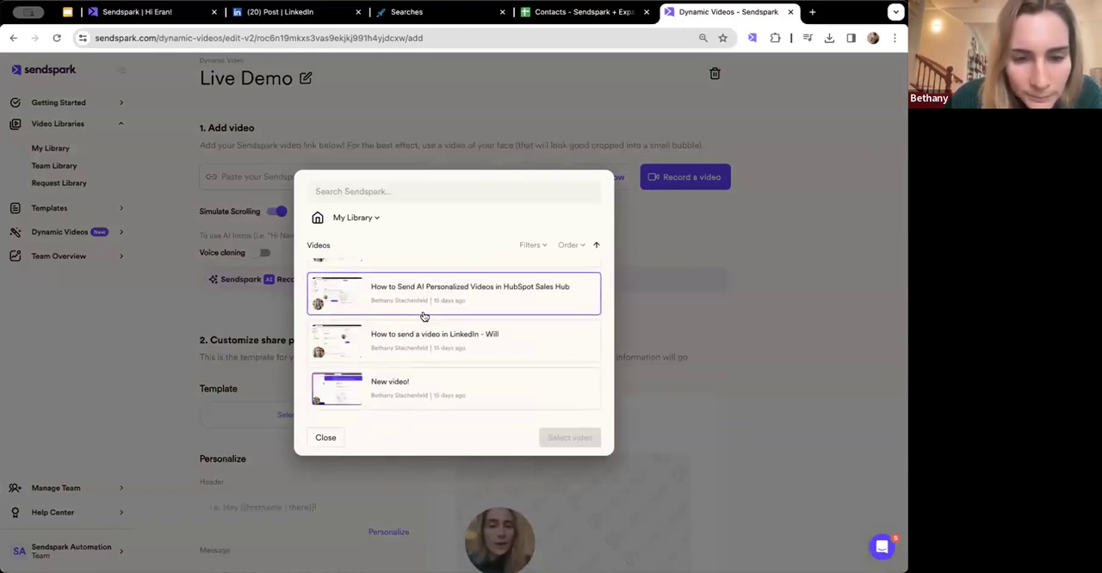
scroll(421, 296, down, 10)
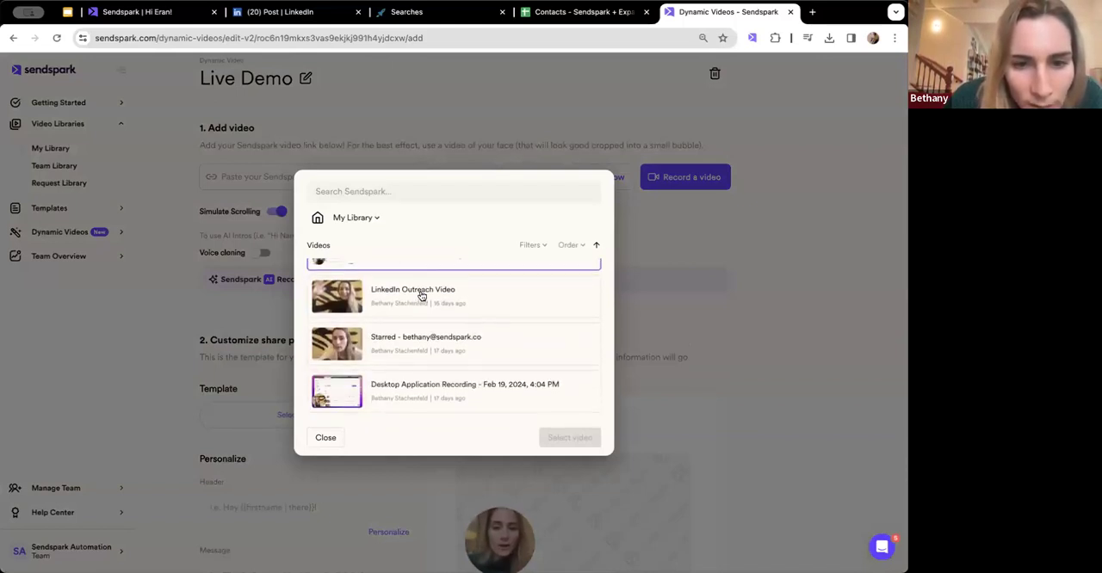
click(402, 284)
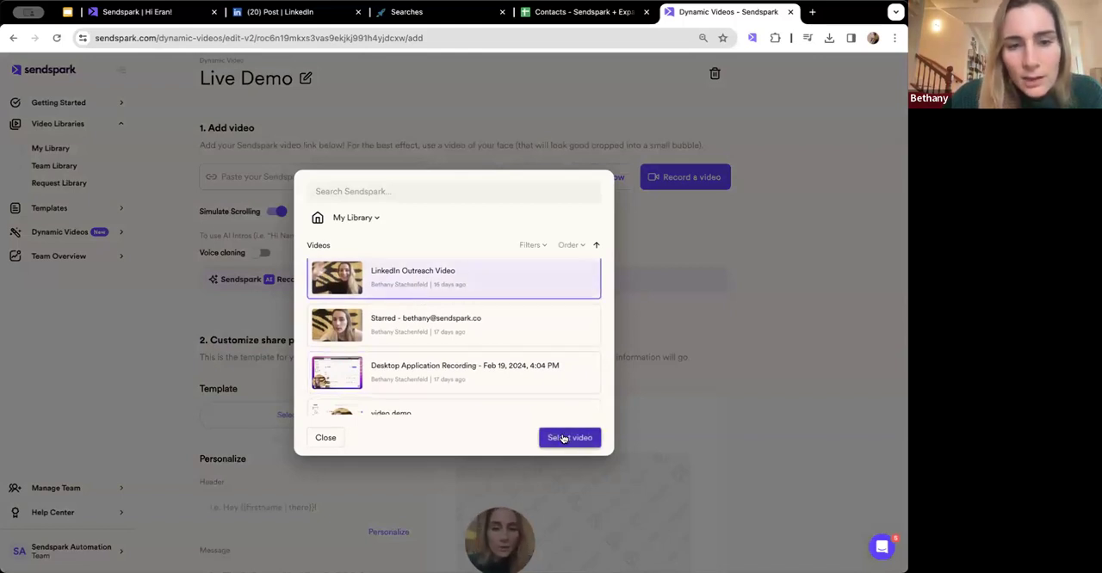
click(563, 436)
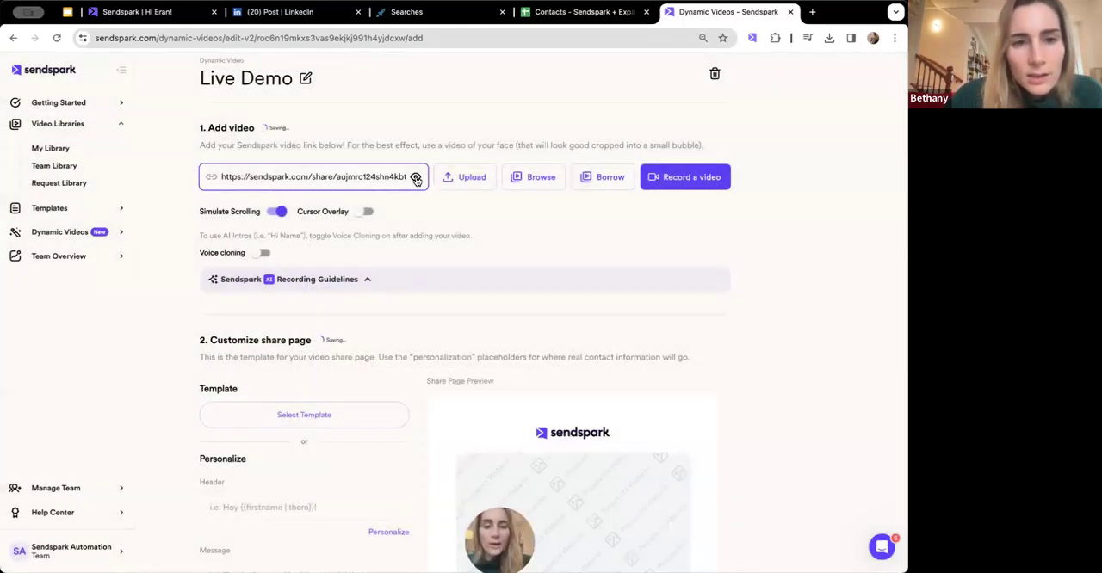
- Play the selected video with sound on its share page and enable Voice cloning for the Live Demo campaign
click(415, 178)
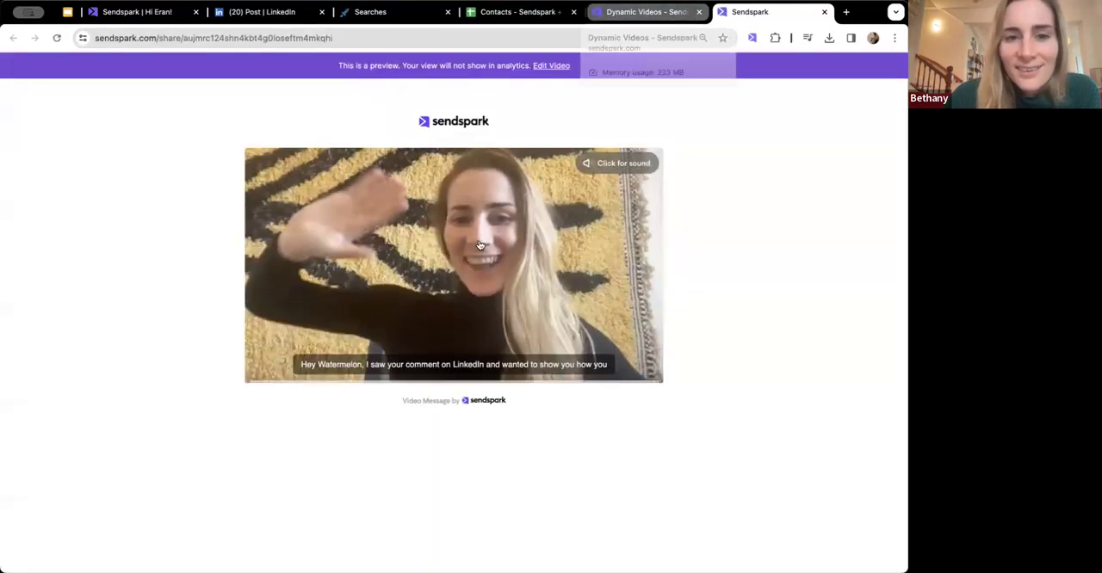
click(480, 249)
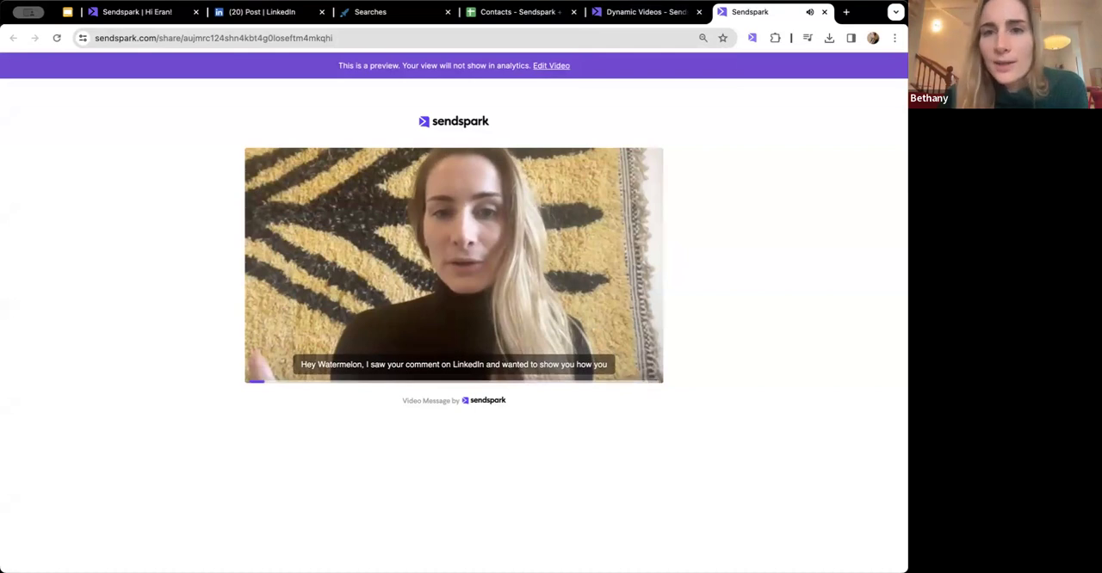
click(611, 15)
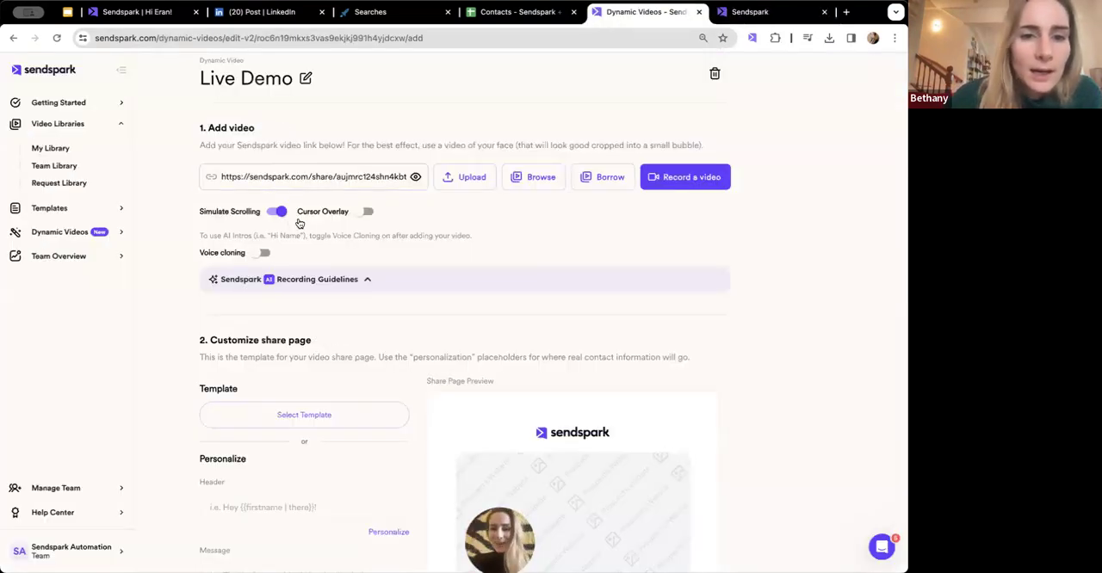
click(260, 253)
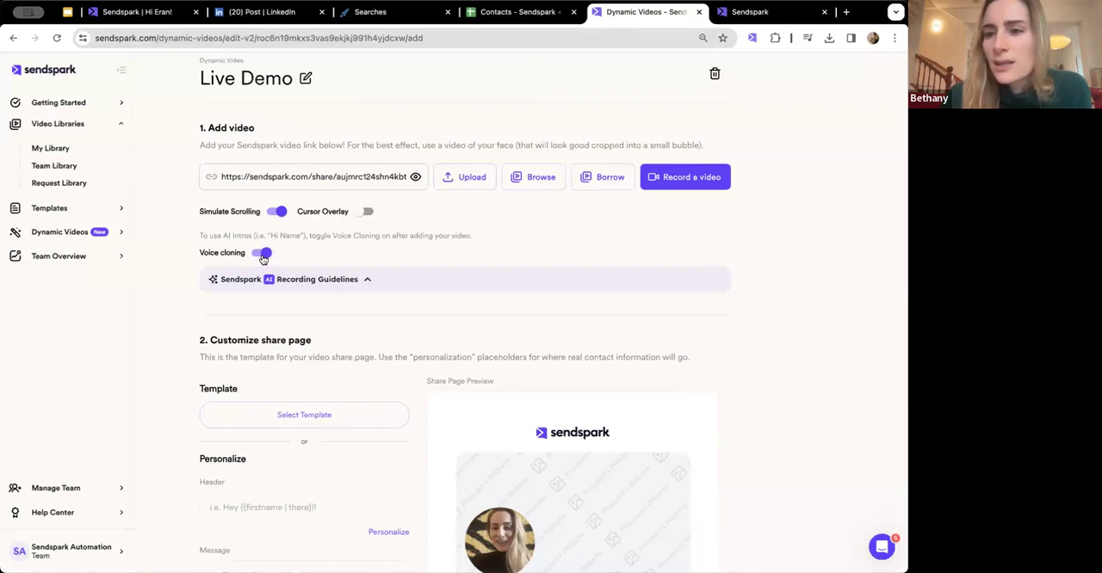
- Set the share page header to "Hi" followed by the First Name merge tag and check it in the preview
scroll(275, 267, down, 5)
scroll(448, 240, down, 2)
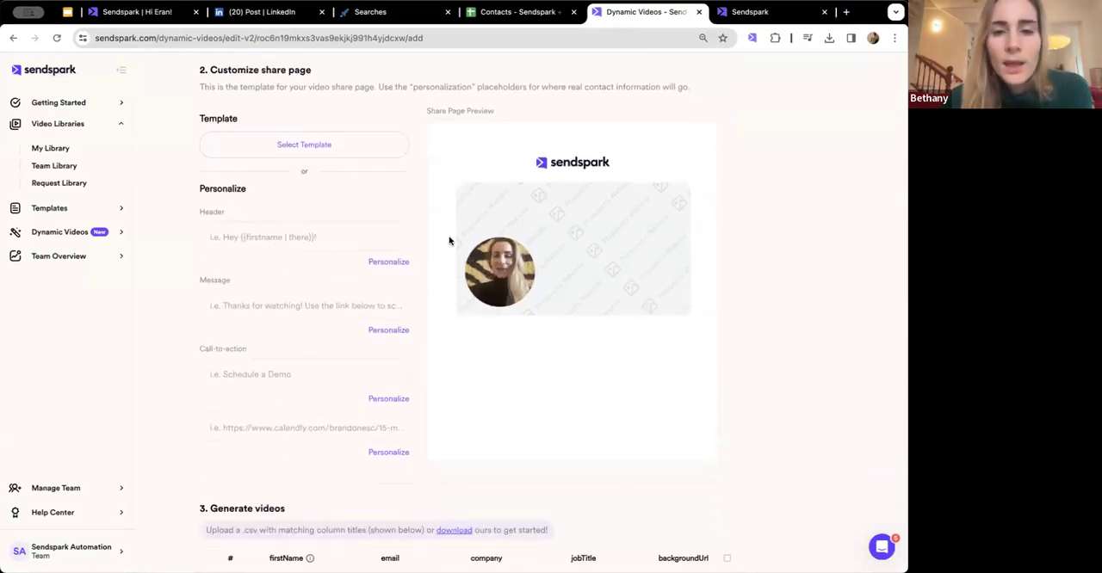
click(319, 233)
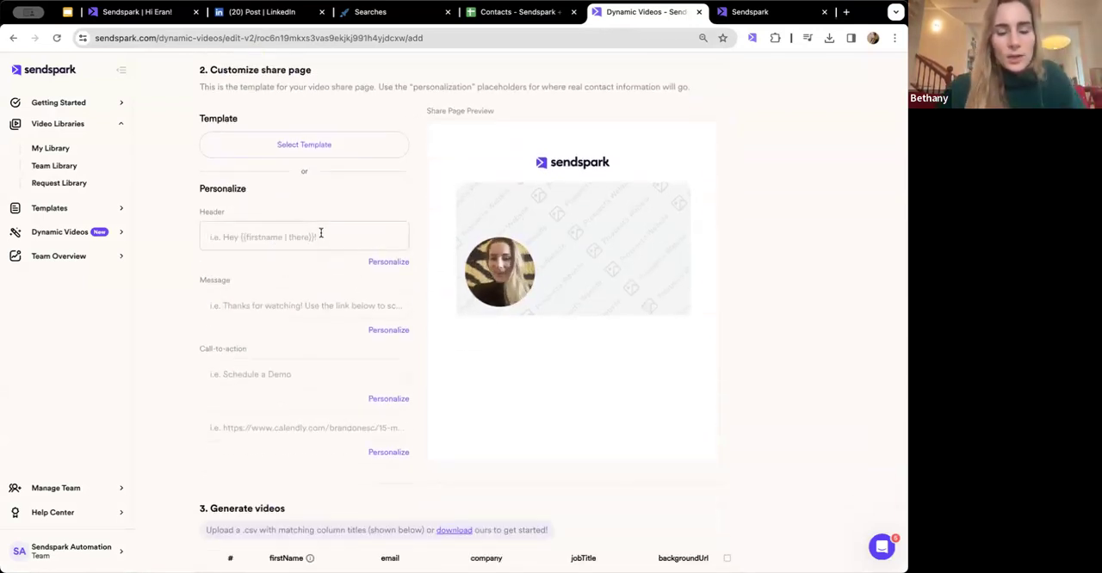
text(Hi)
click(389, 263)
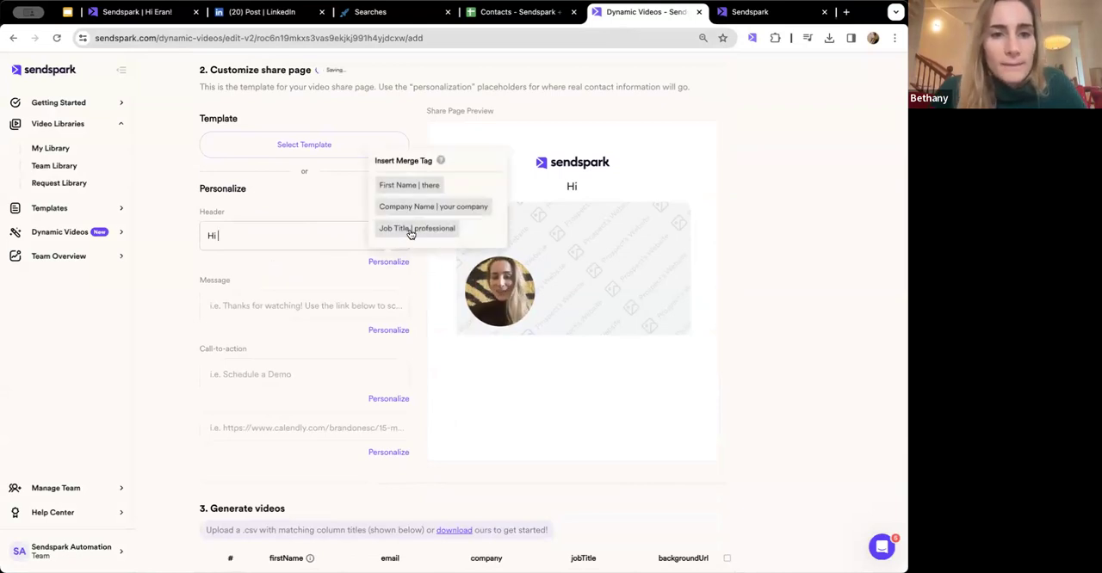
click(405, 185)
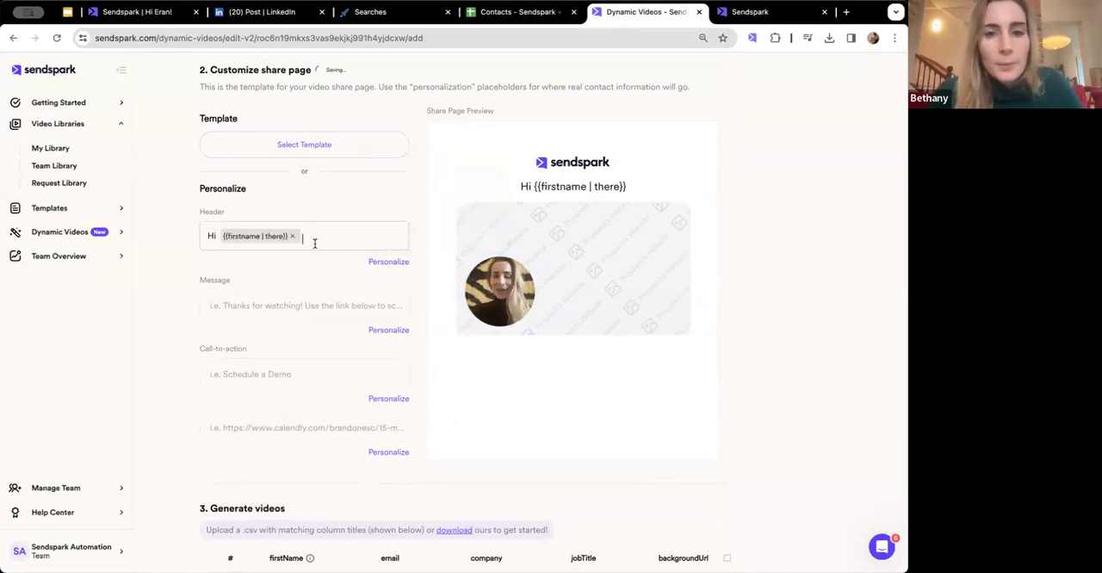
triple_click(524, 186)
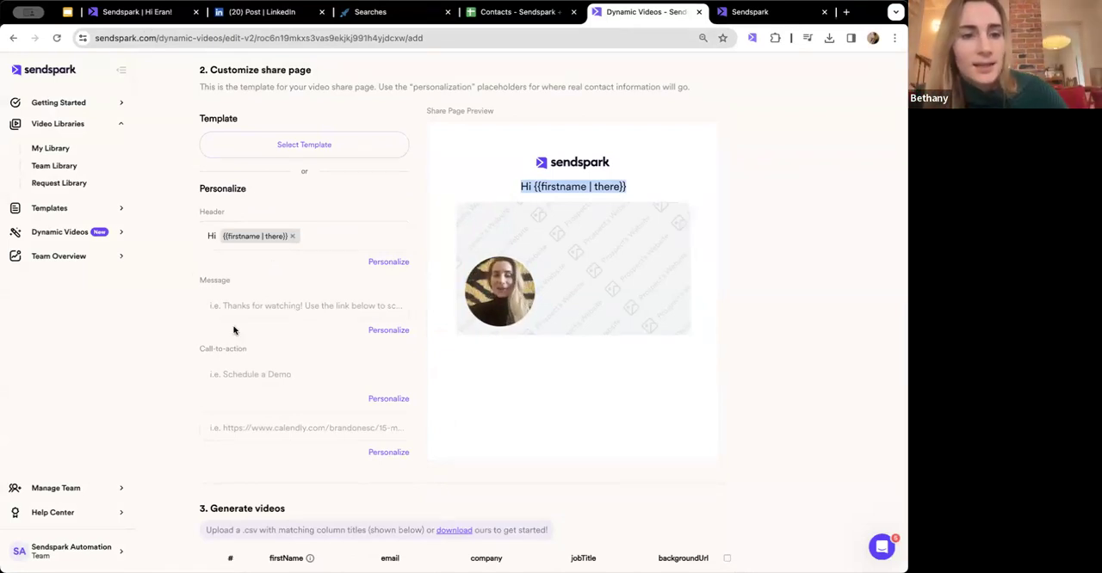
- Apply the "LinkedIn Outreach" template to the share page
click(251, 305)
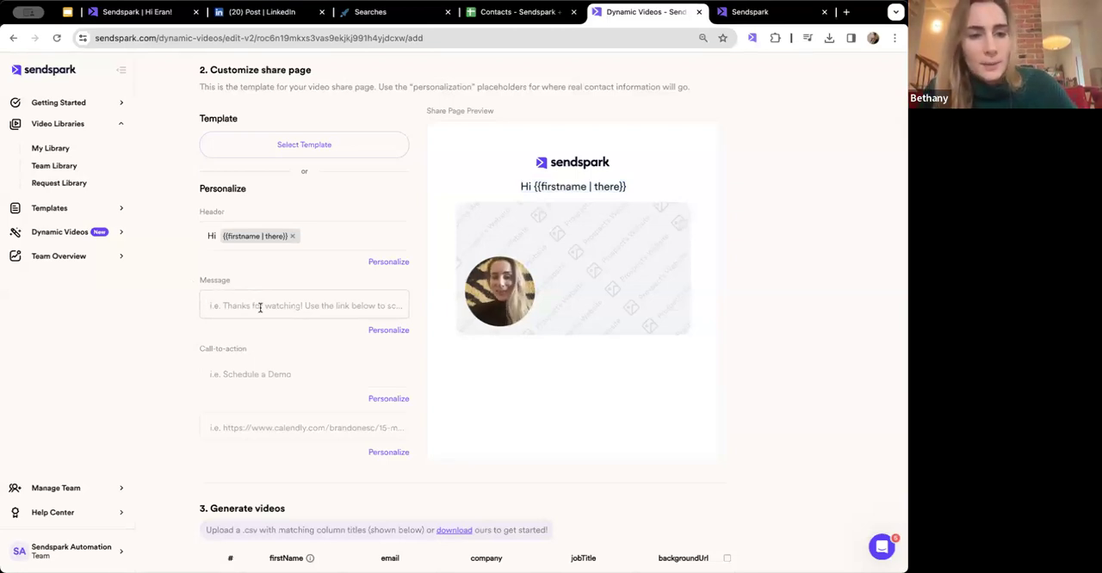
click(307, 148)
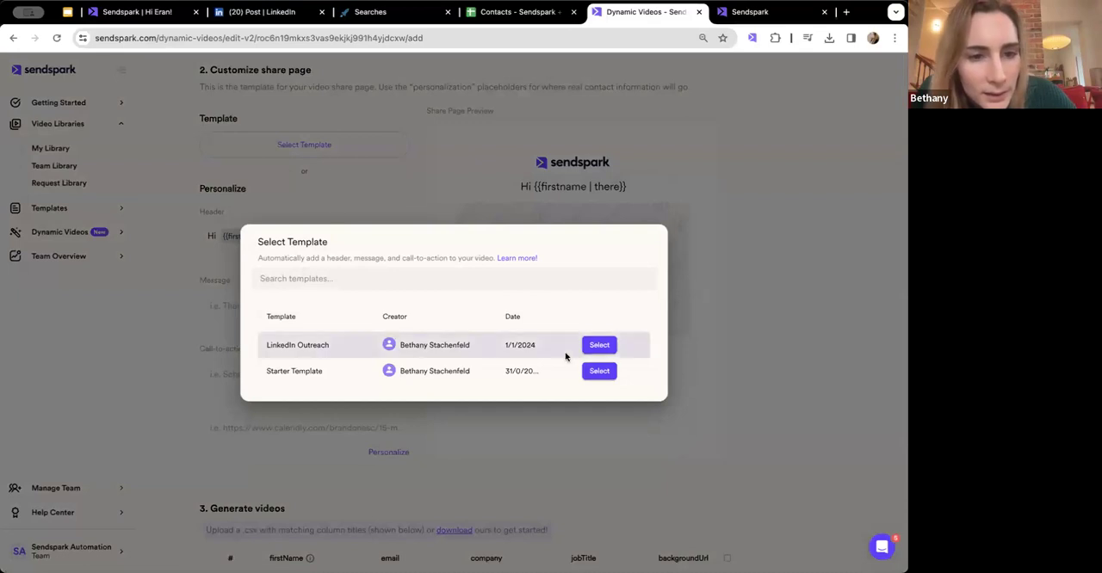
click(599, 346)
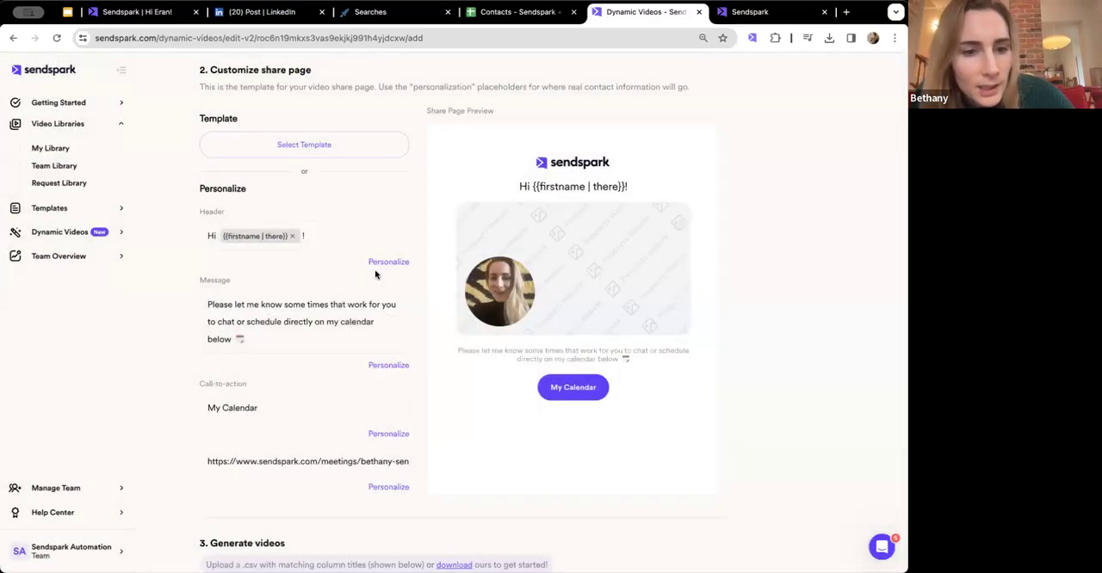
- Review the share page's message and call-to-action link, the Generate videos table and the share page preview
triple_click(304, 339)
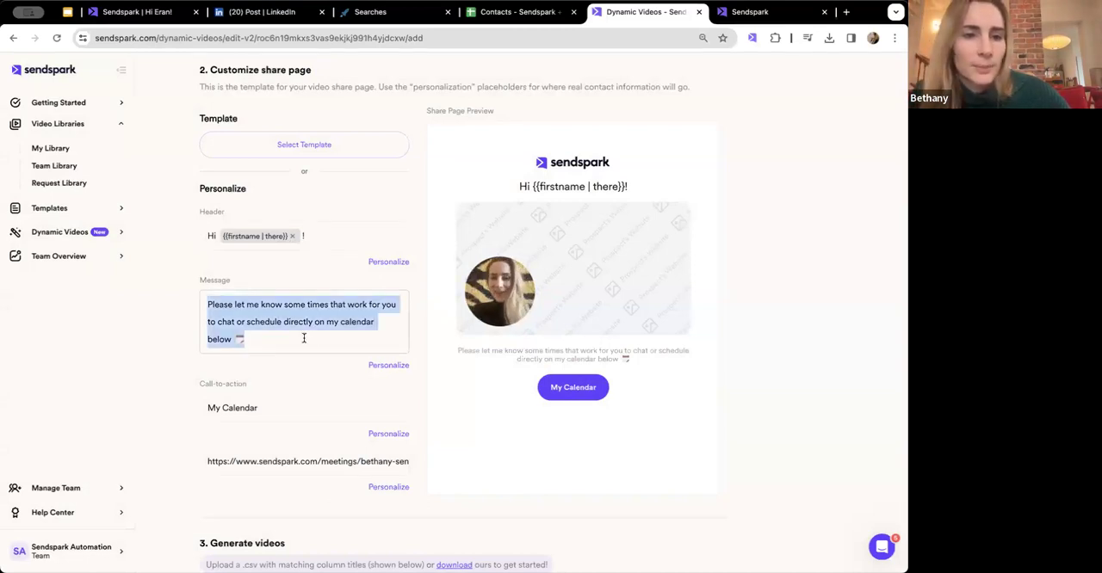
scroll(304, 340, down, 1)
double_click(272, 444)
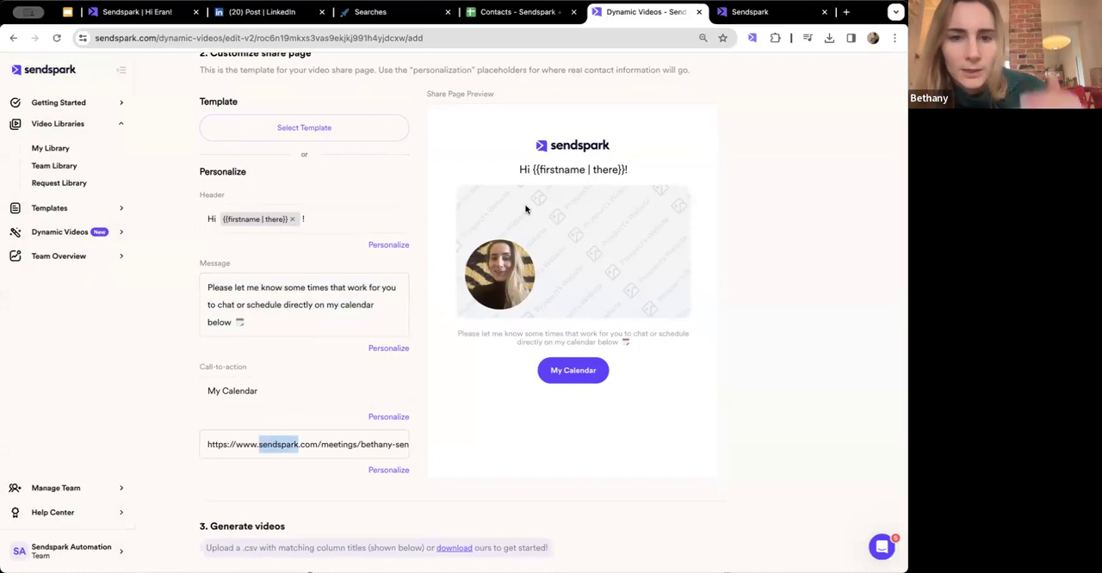
scroll(522, 226, down, 2)
scroll(521, 224, down, 5)
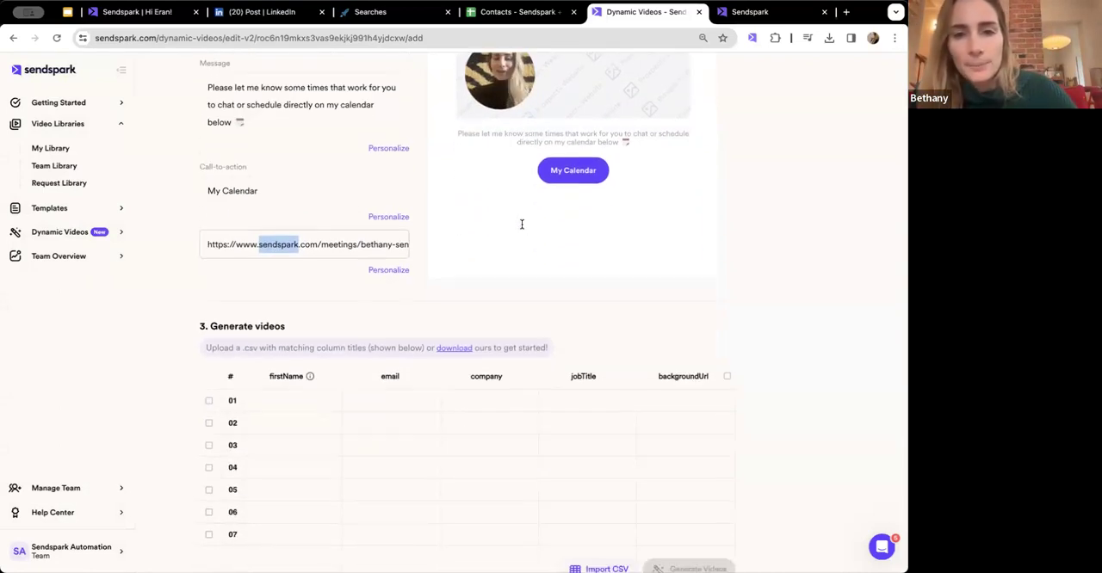
scroll(522, 226, up, 5)
scroll(522, 225, up, 1)
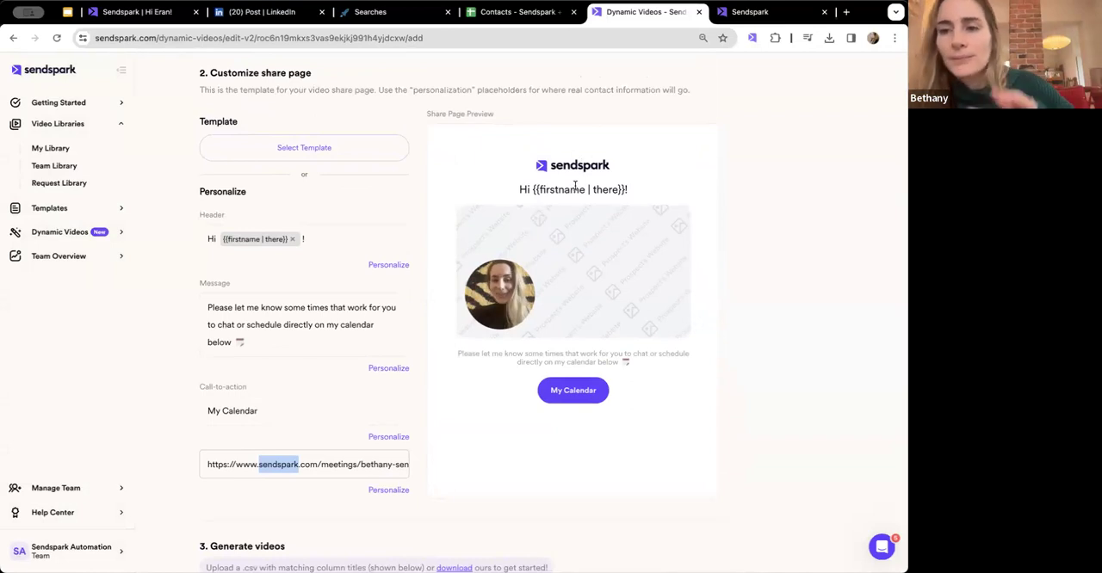
- Import the most recently added Contacts CSV from Downloads into the Generate videos section
scroll(640, 313, down, 3)
scroll(639, 313, down, 3)
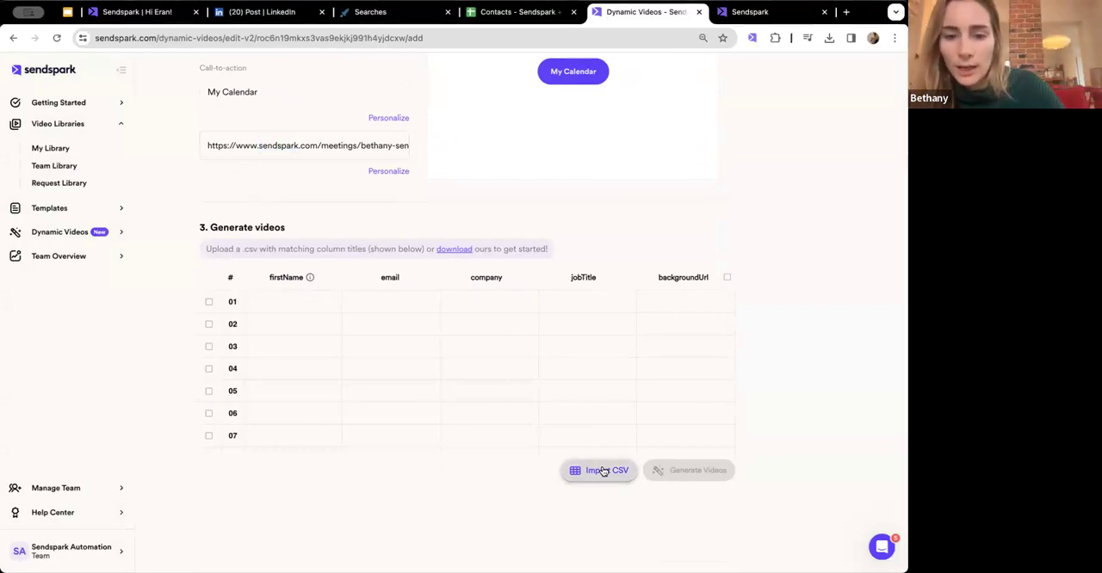
click(603, 471)
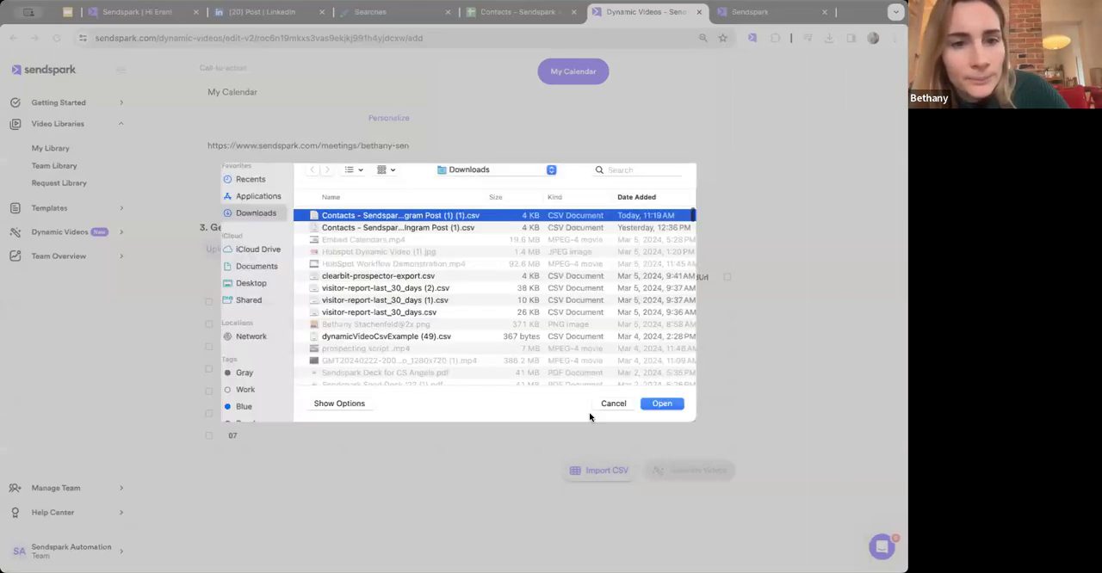
click(660, 403)
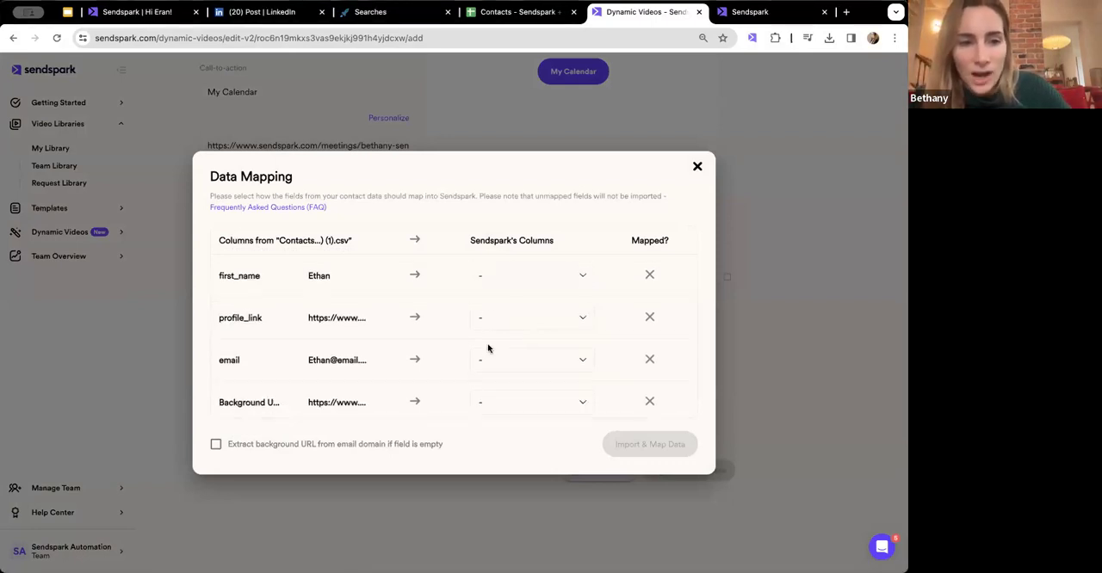
- Map the CSV's profile_link column to Job Title and first_name to First Name
double_click(314, 318)
click(487, 319)
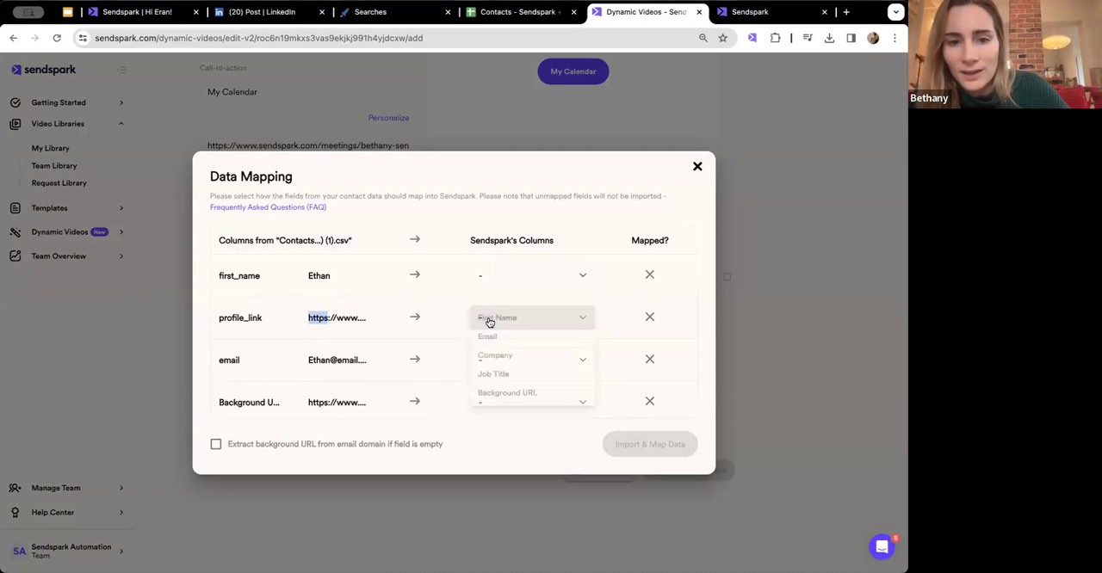
click(498, 383)
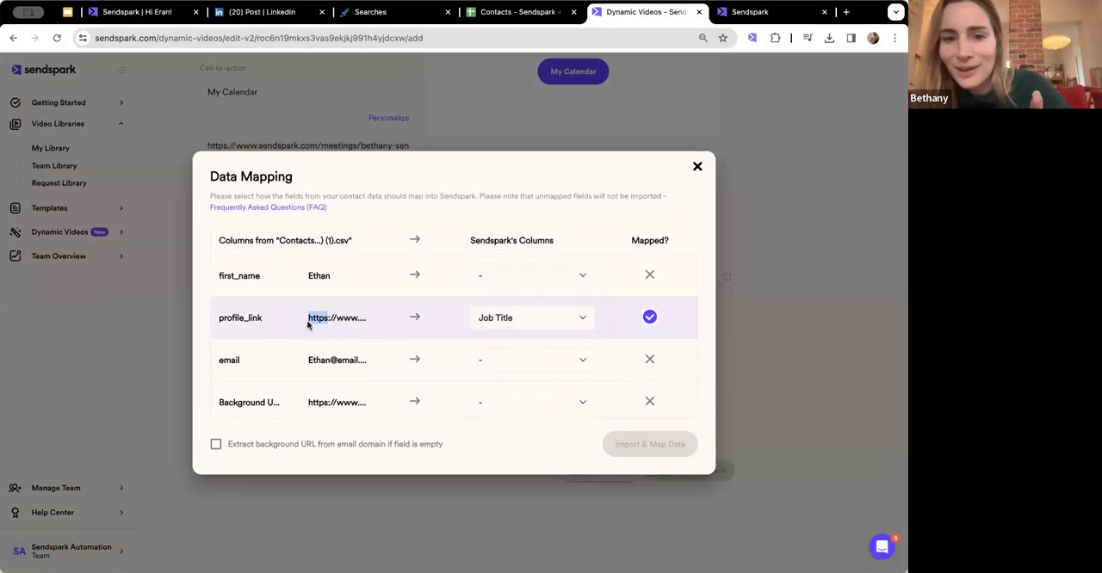
click(511, 275)
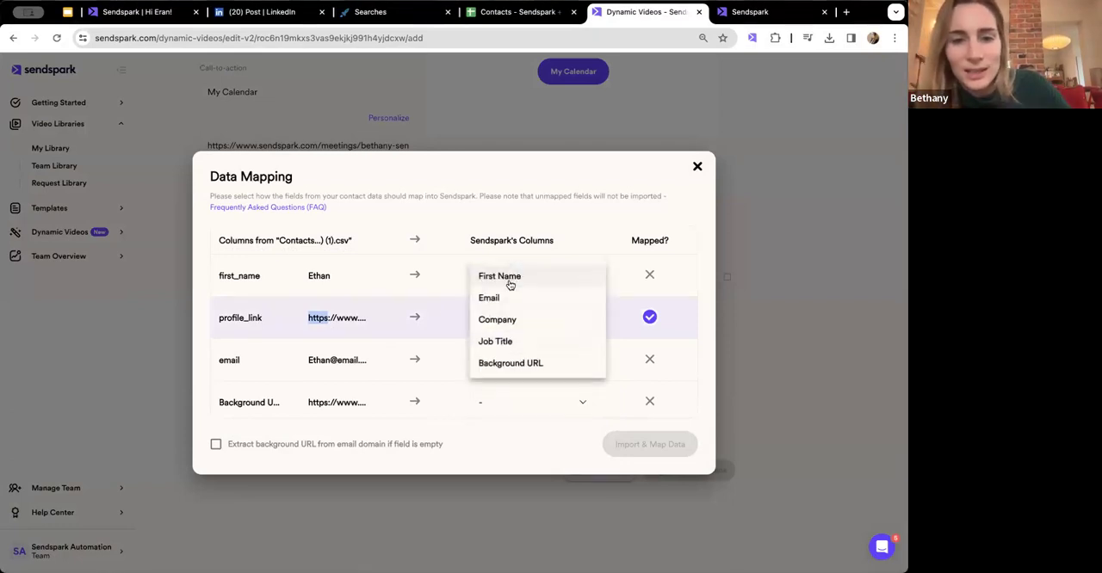
click(501, 277)
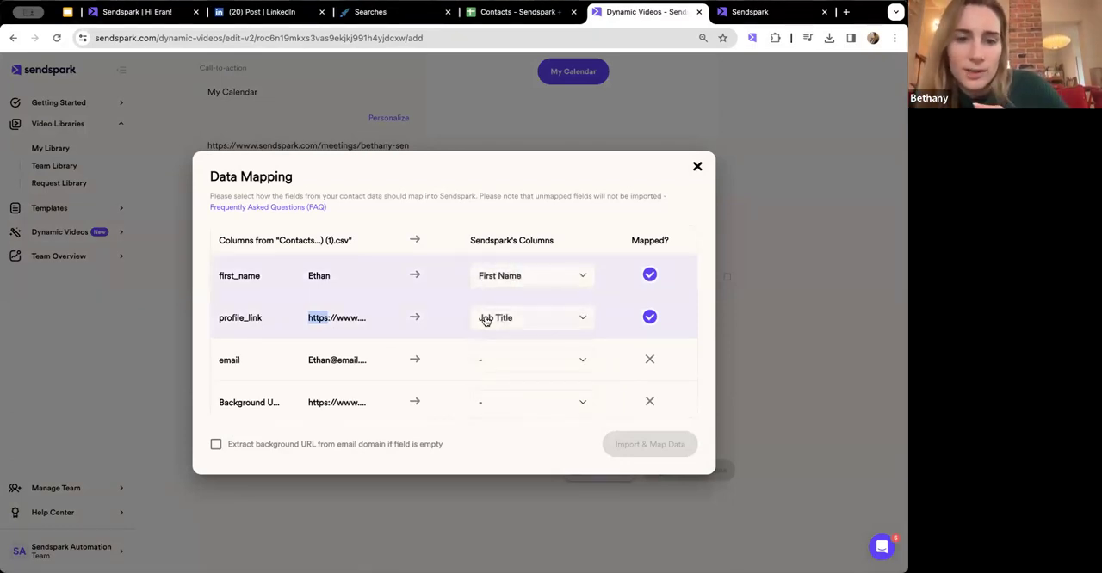
- Map email to Email and the background column to Background URL, import the data, and check the imported rows
click(497, 356)
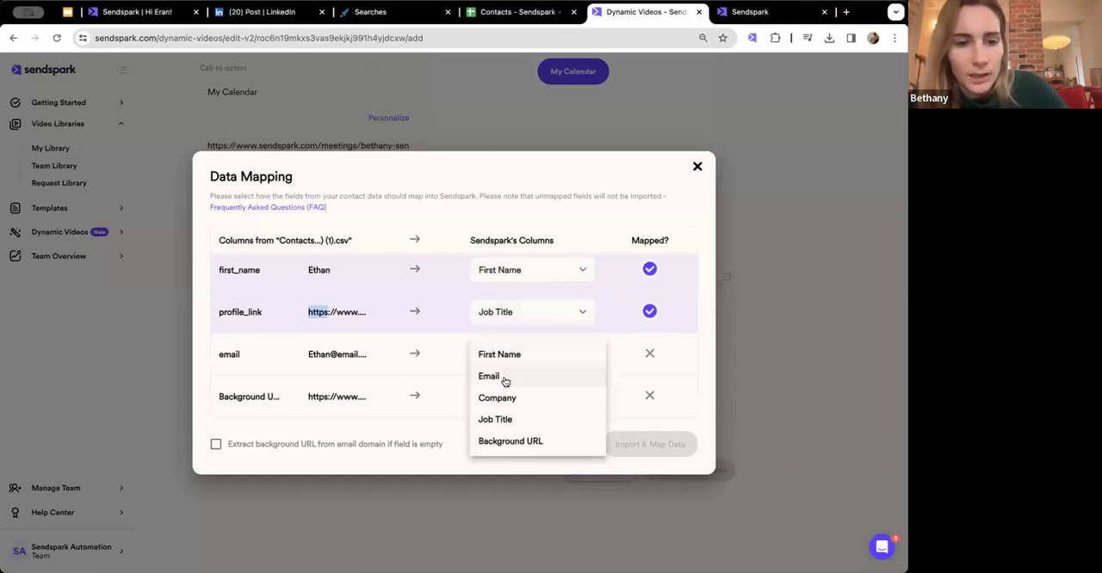
click(491, 376)
click(516, 402)
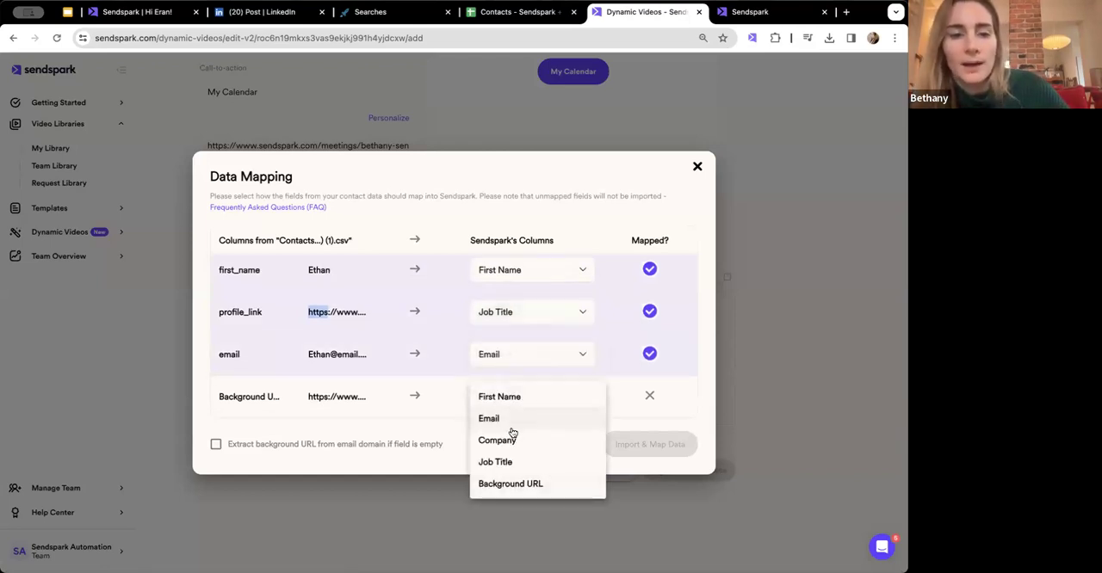
click(512, 486)
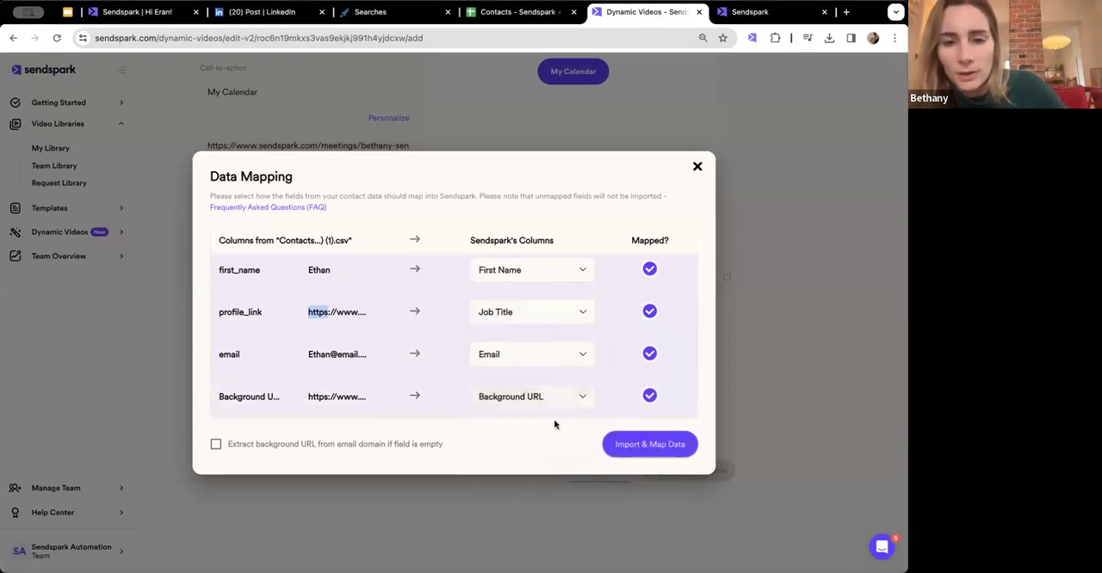
click(653, 444)
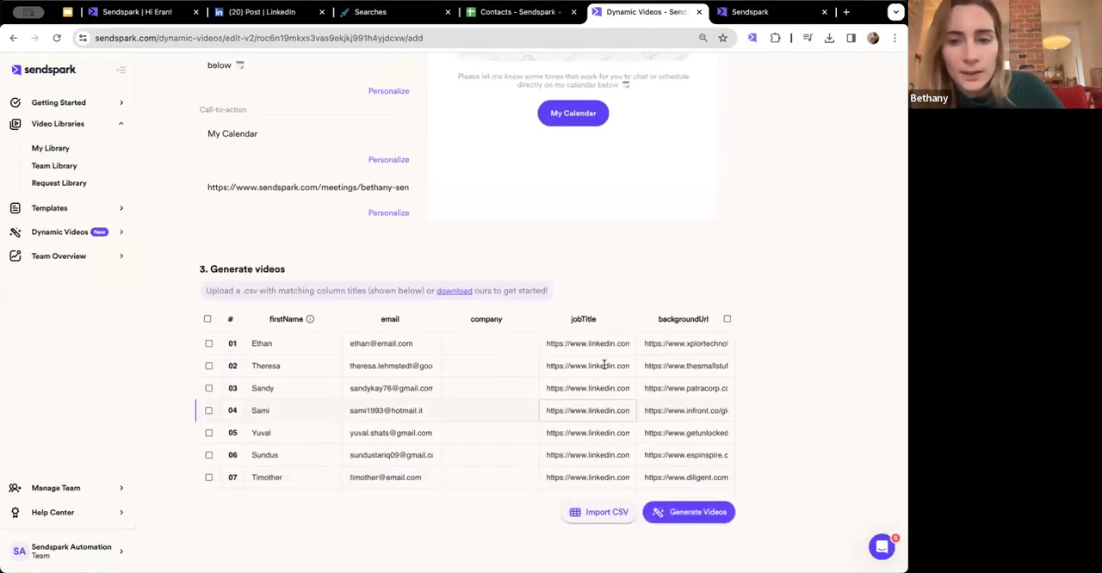
scroll(689, 387, down, 5)
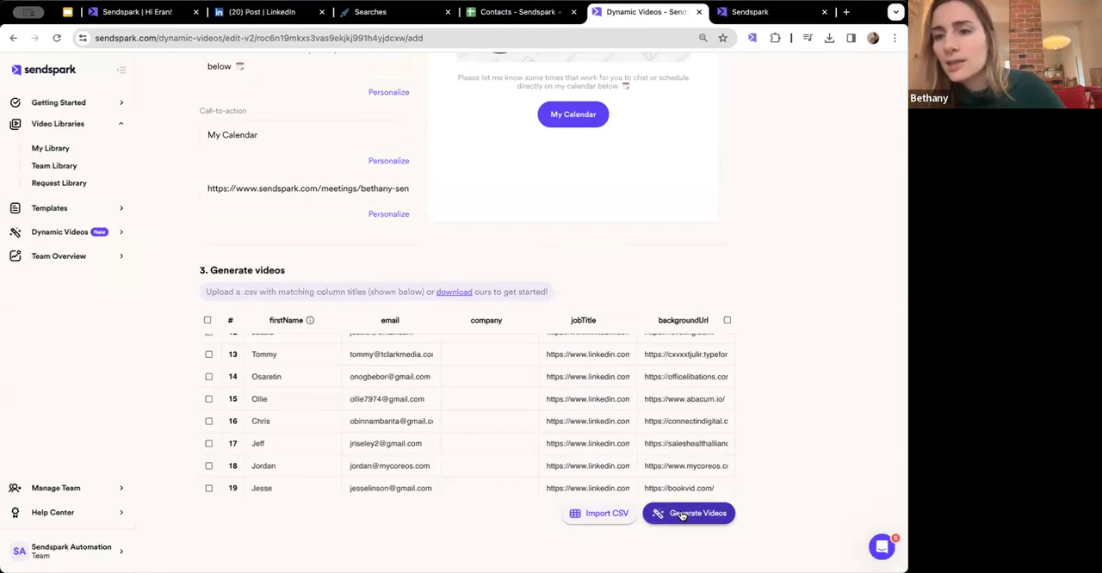
scroll(684, 401, up, 3)
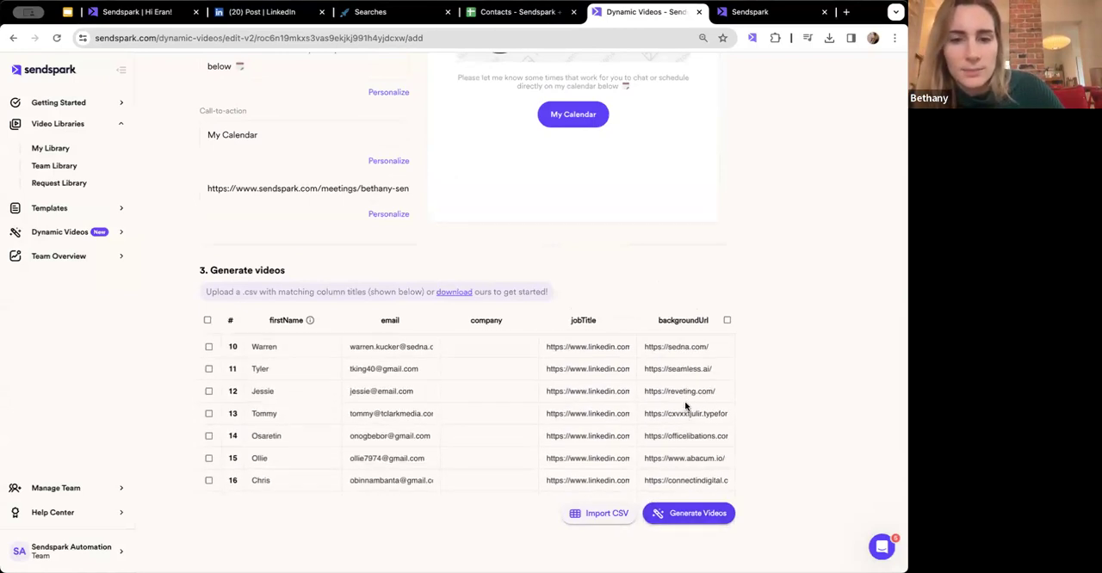
scroll(684, 401, down, 10)
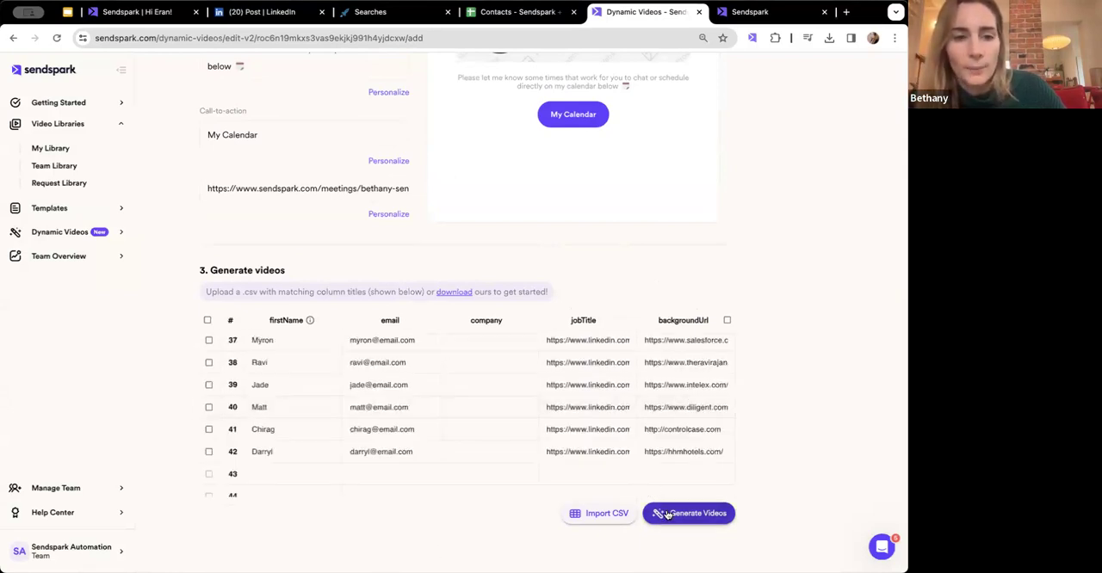
- Open the existing LinkedIn Automation Webinar dynamic video campaign for editing and go to its generated videos
click(68, 229)
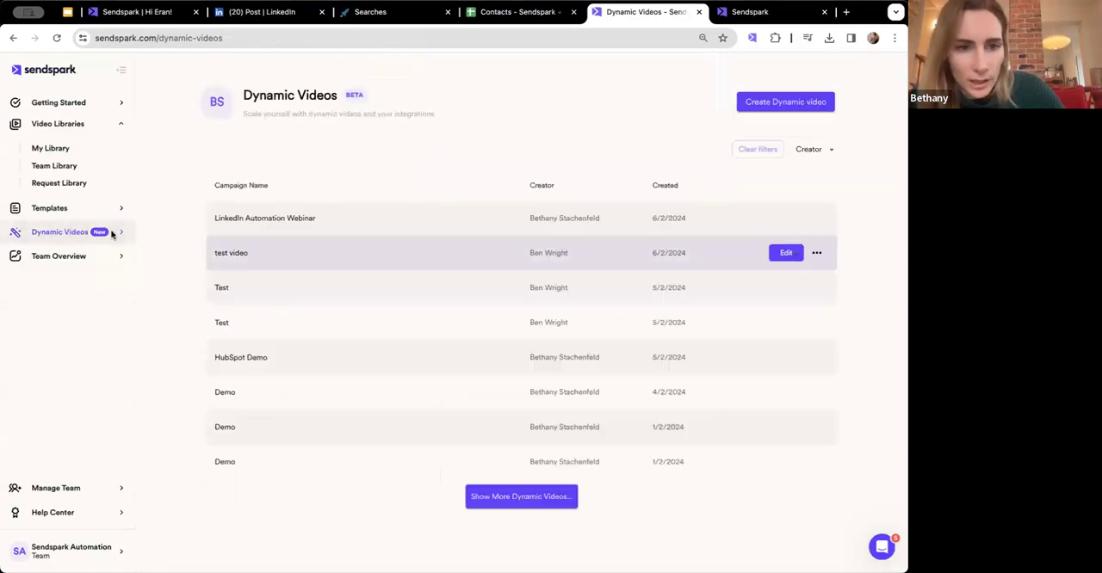
click(784, 253)
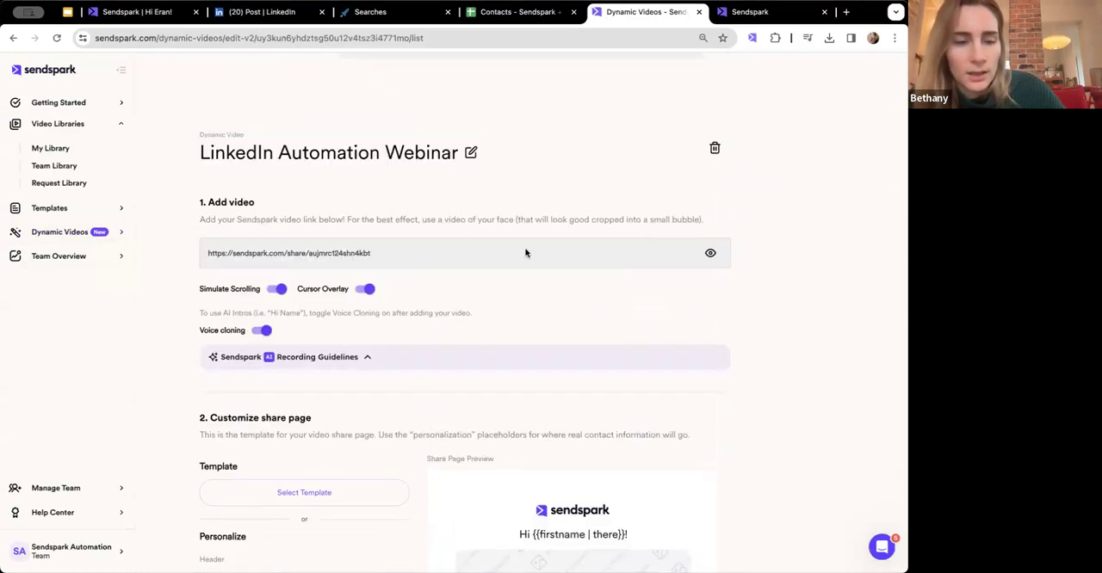
scroll(410, 267, down, 5)
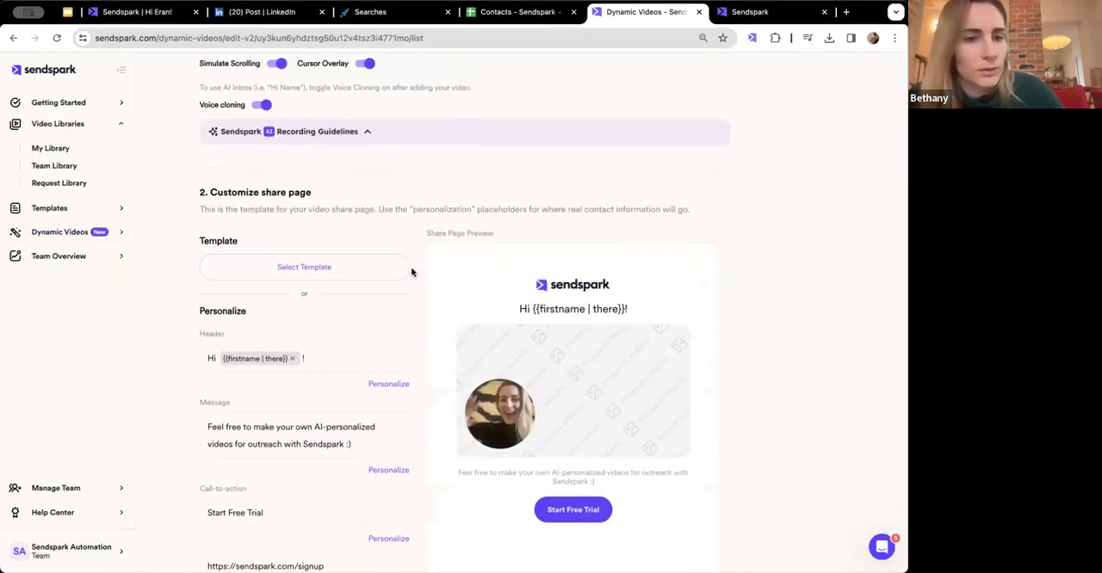
scroll(410, 272, down, 8)
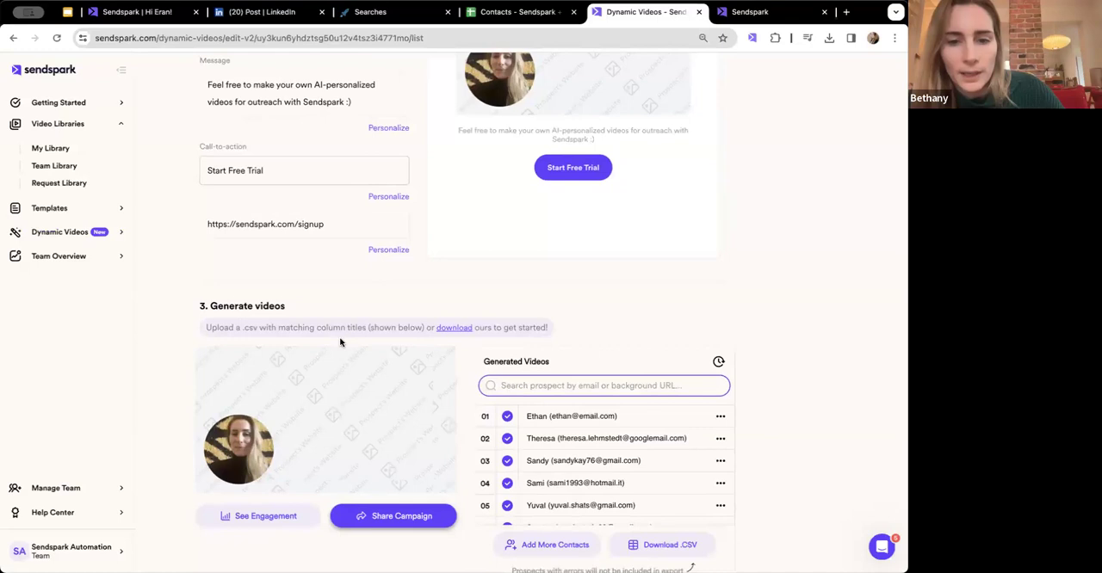
- Play the personalized videos generated for the first three contacts and pause the third one
click(573, 421)
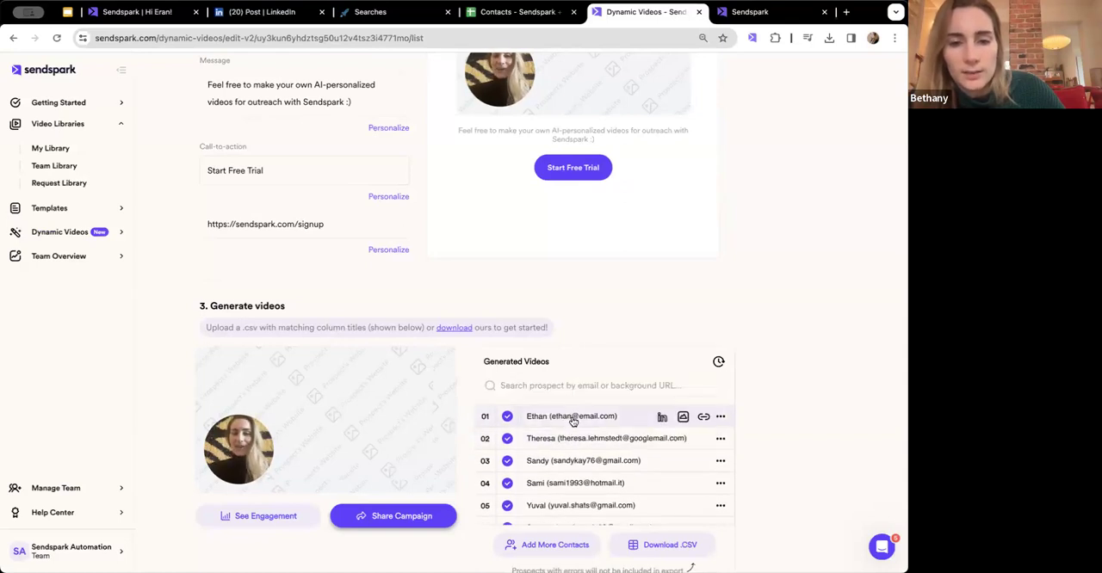
scroll(586, 388, down, 1)
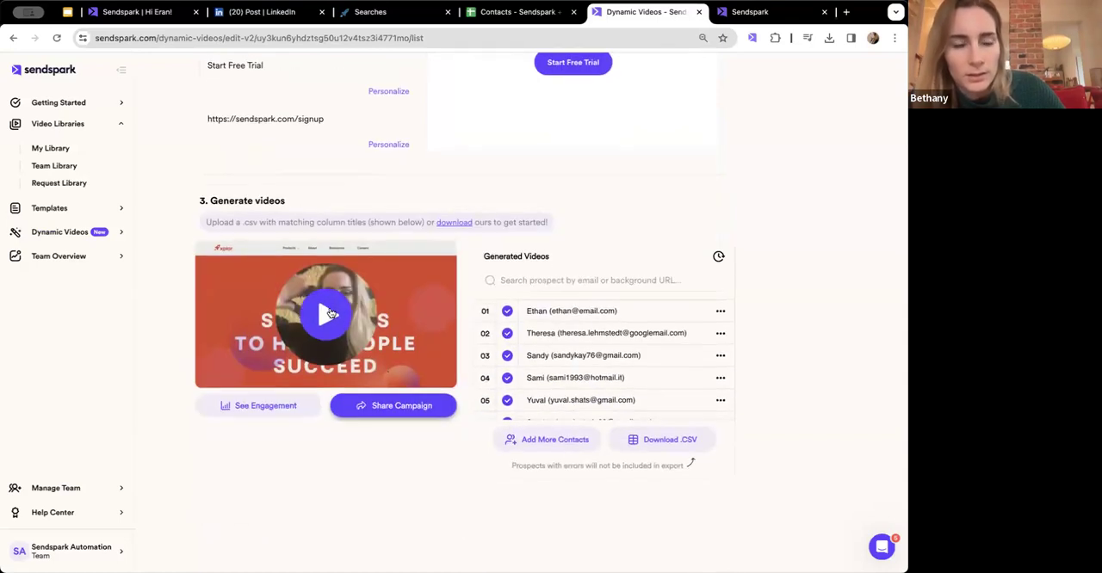
click(327, 313)
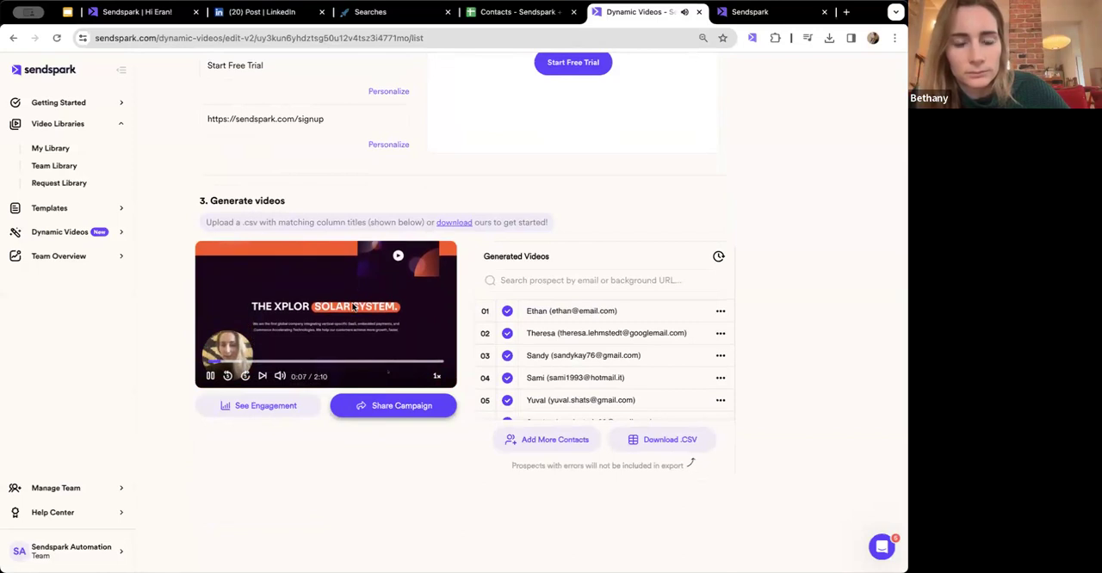
click(546, 333)
click(340, 310)
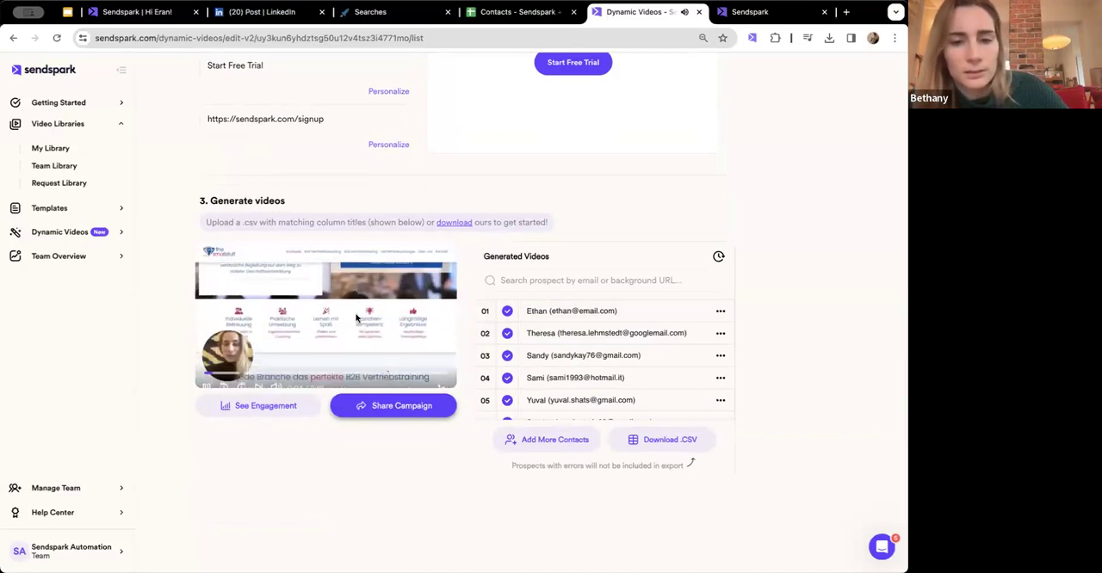
click(565, 355)
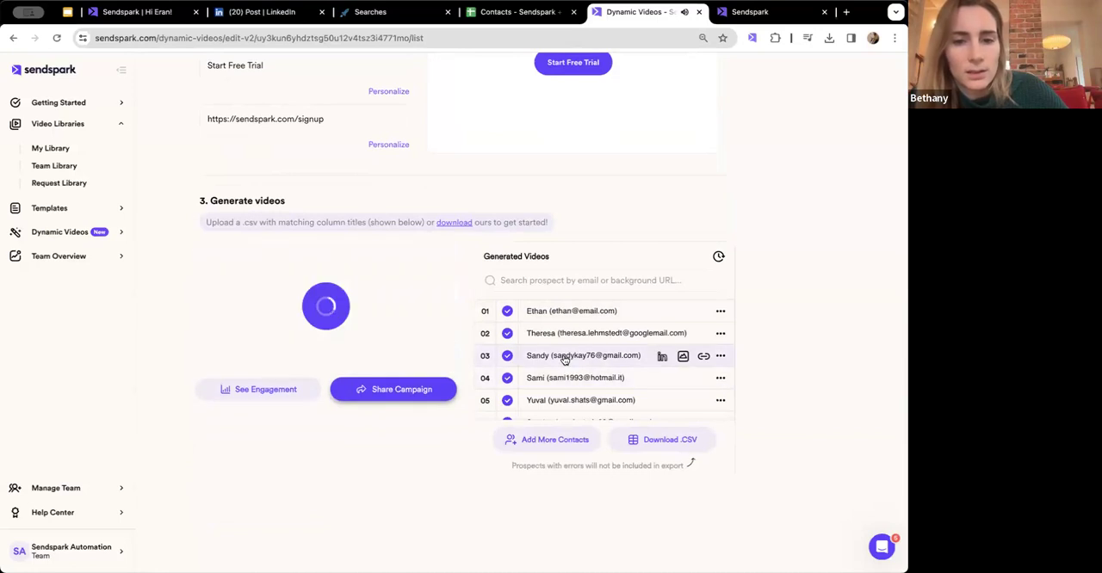
click(327, 312)
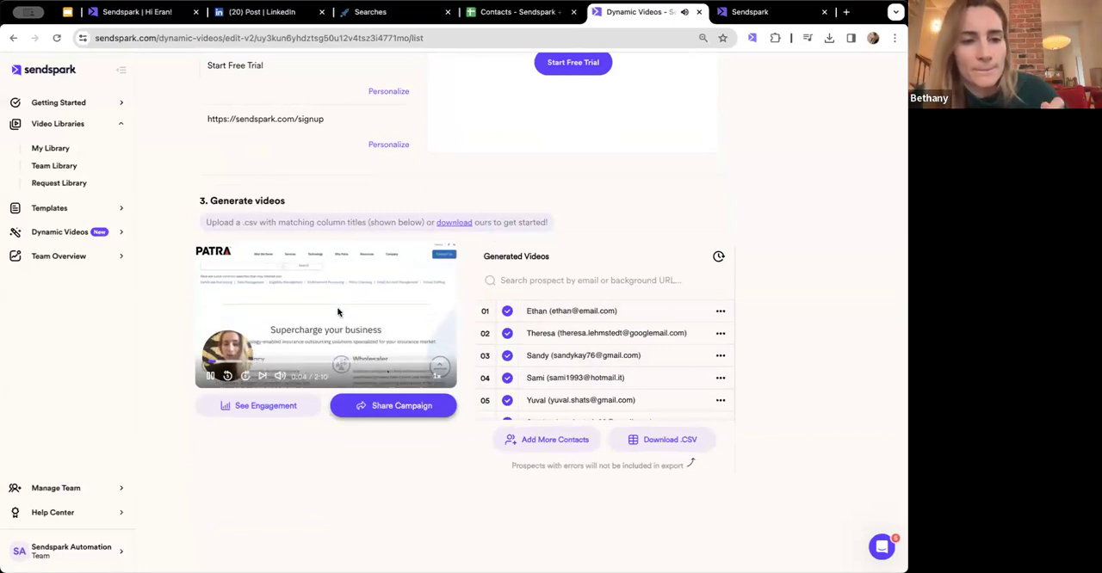
click(339, 311)
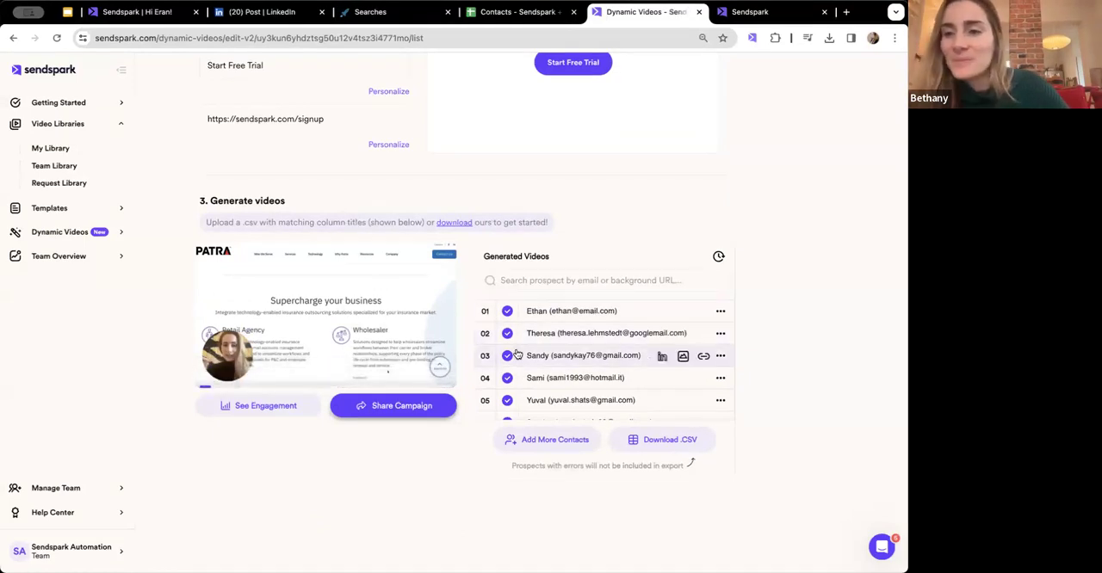
- Look through the Generated Videos contact list and download the campaign's contacts as a CSV
scroll(580, 341, down, 2)
scroll(581, 341, up, 2)
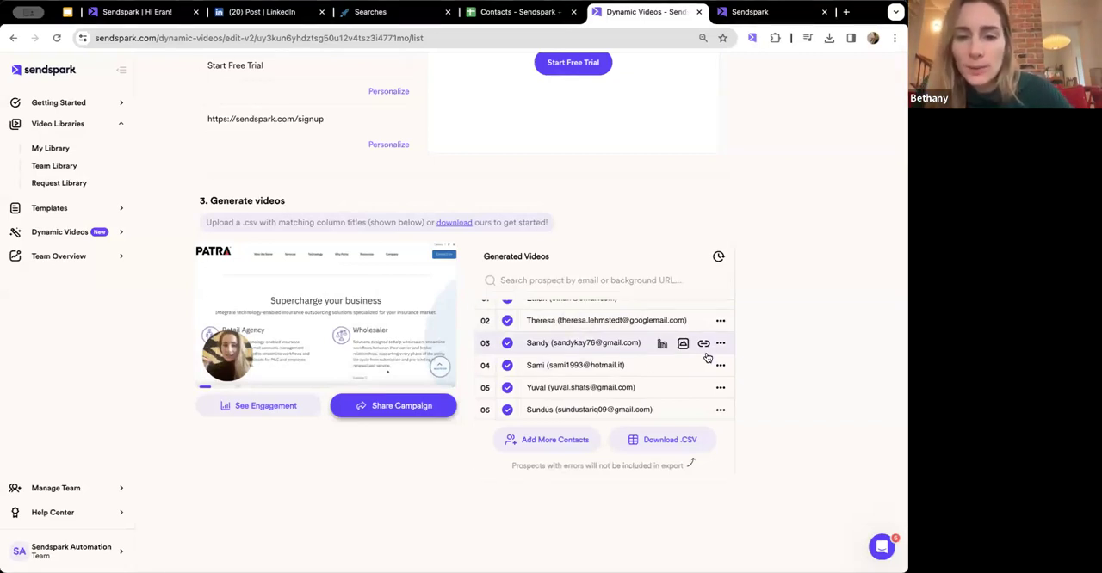
scroll(707, 370, down, 3)
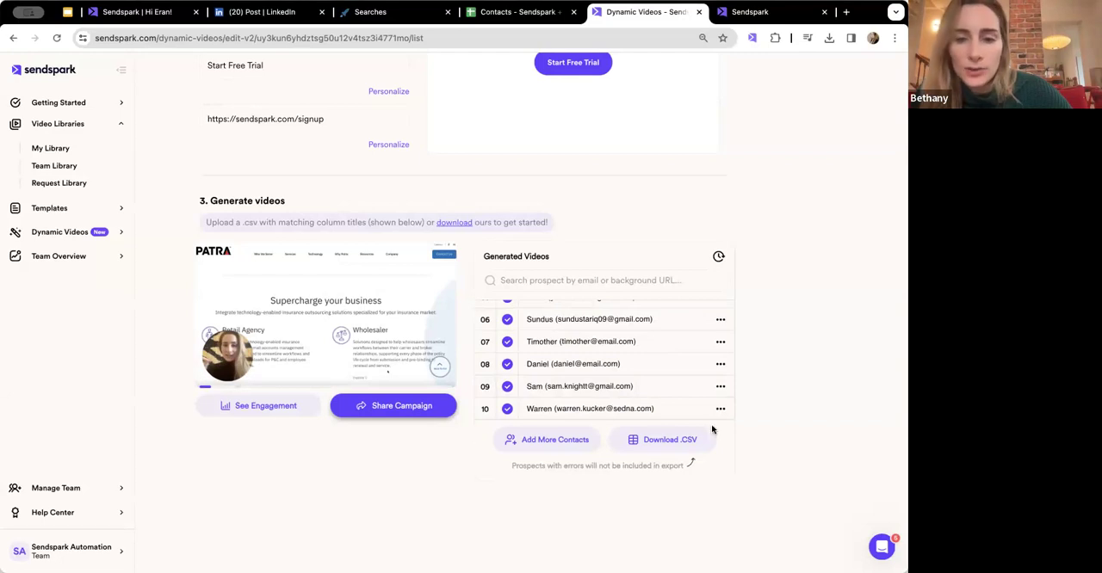
click(654, 440)
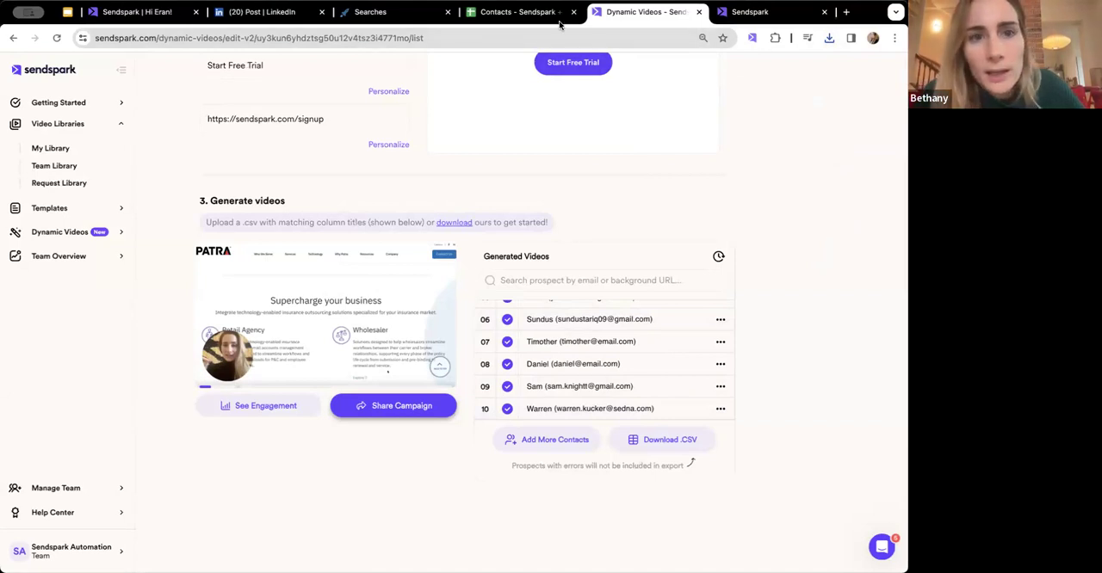
- Switch to Expandi and create a blank campaign of the Connector type
click(400, 19)
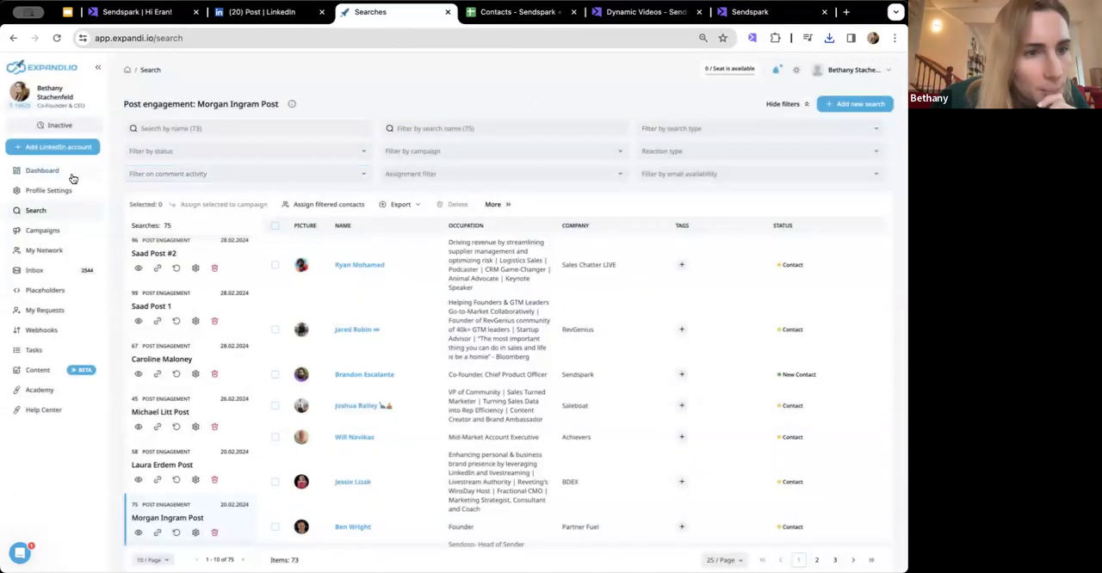
click(58, 230)
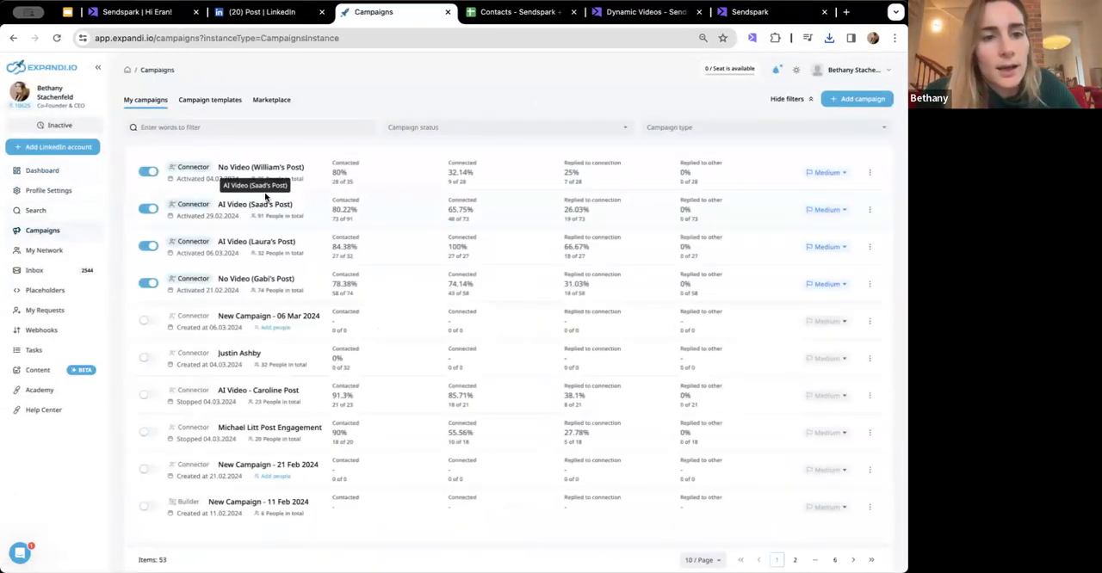
click(859, 100)
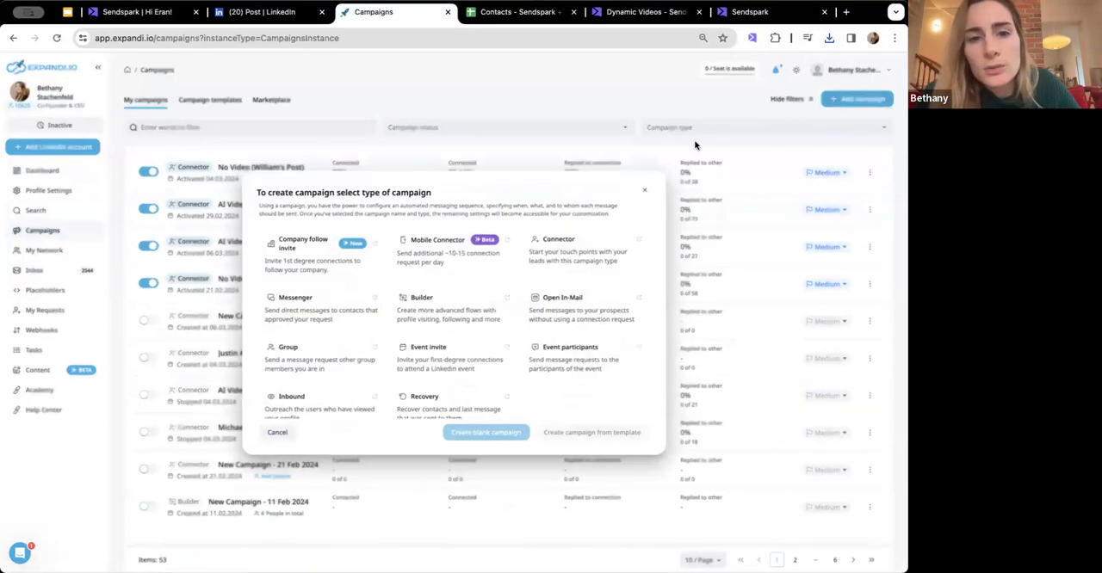
click(611, 262)
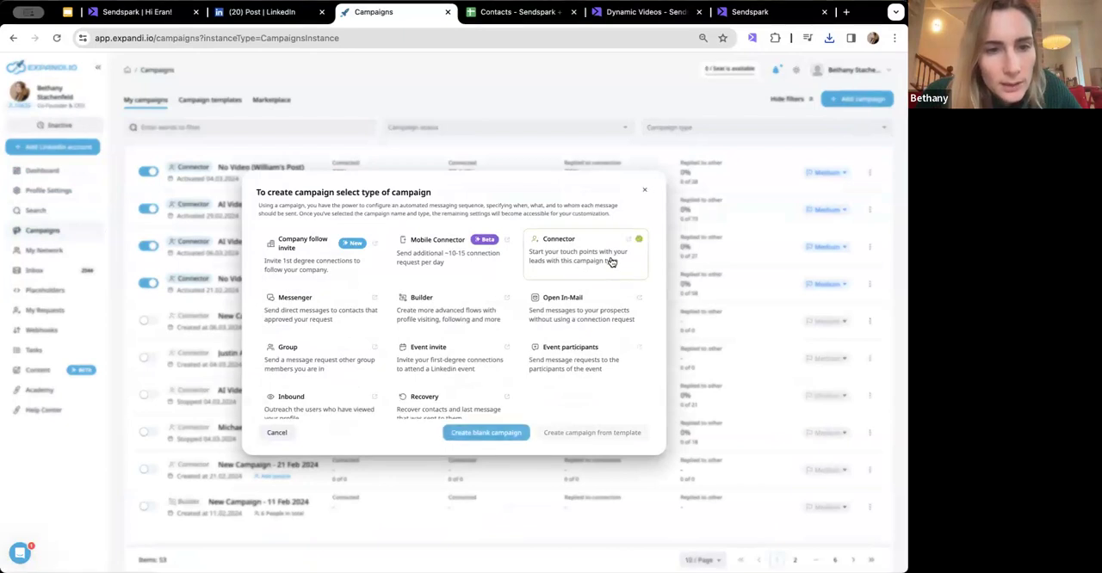
click(473, 434)
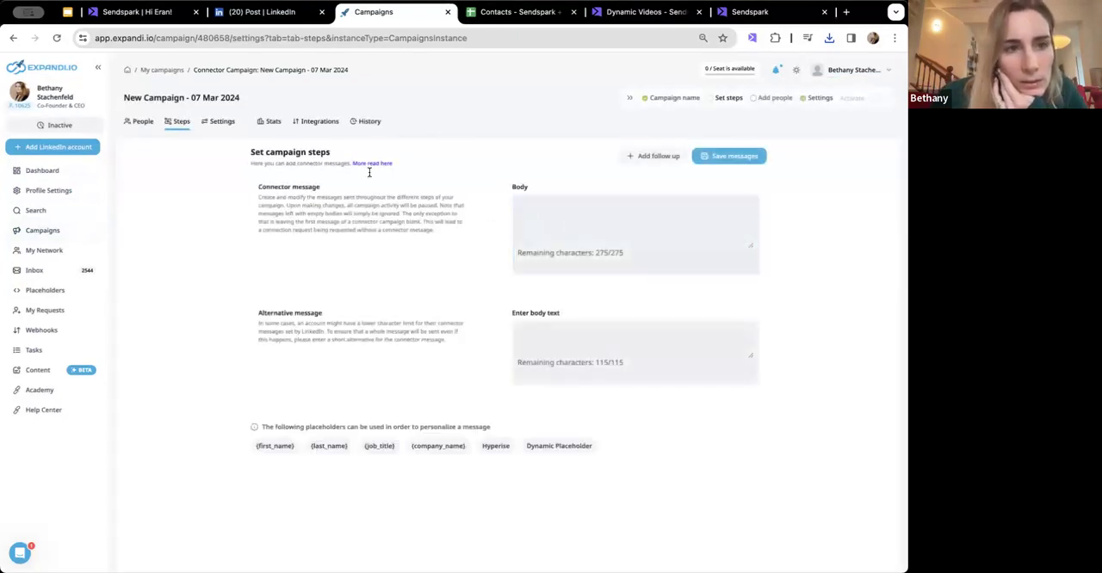
- Upload dynamic-campaign-prospects (46).csv from the Downloads folder as the new campaign's prospect list
click(138, 122)
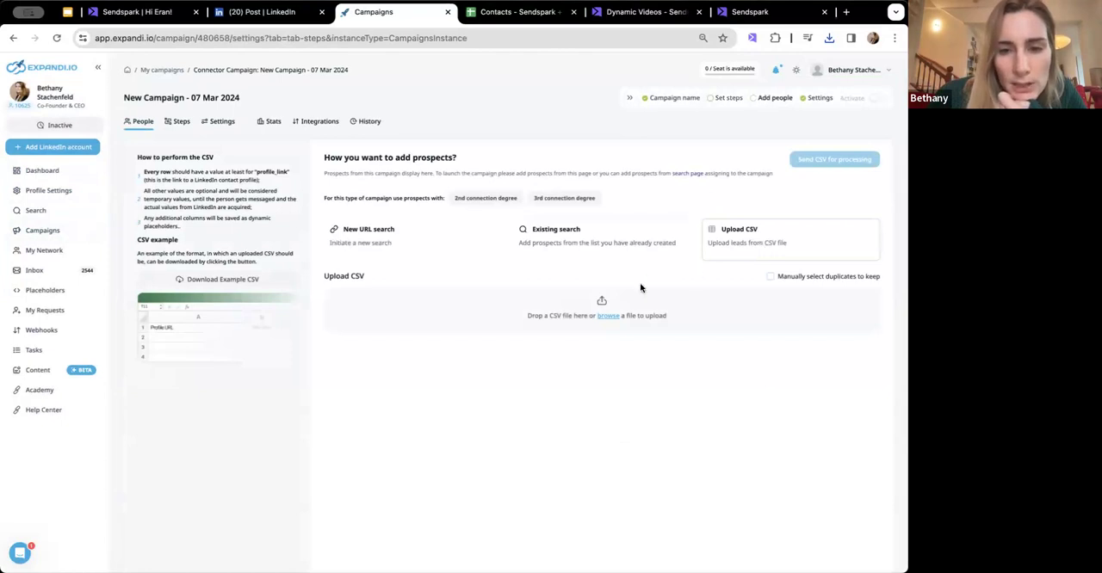
click(607, 316)
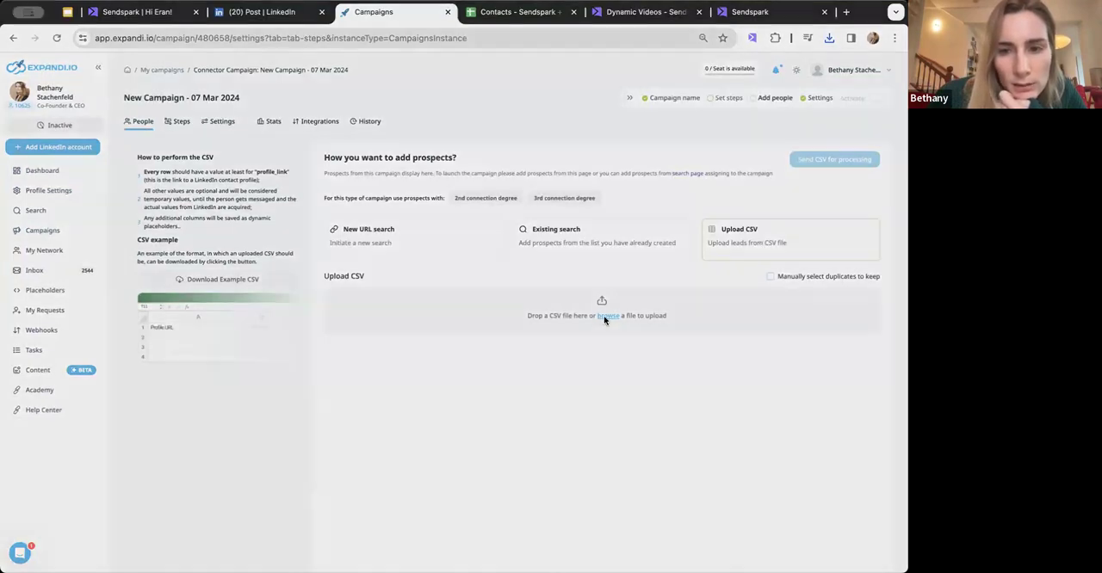
click(452, 215)
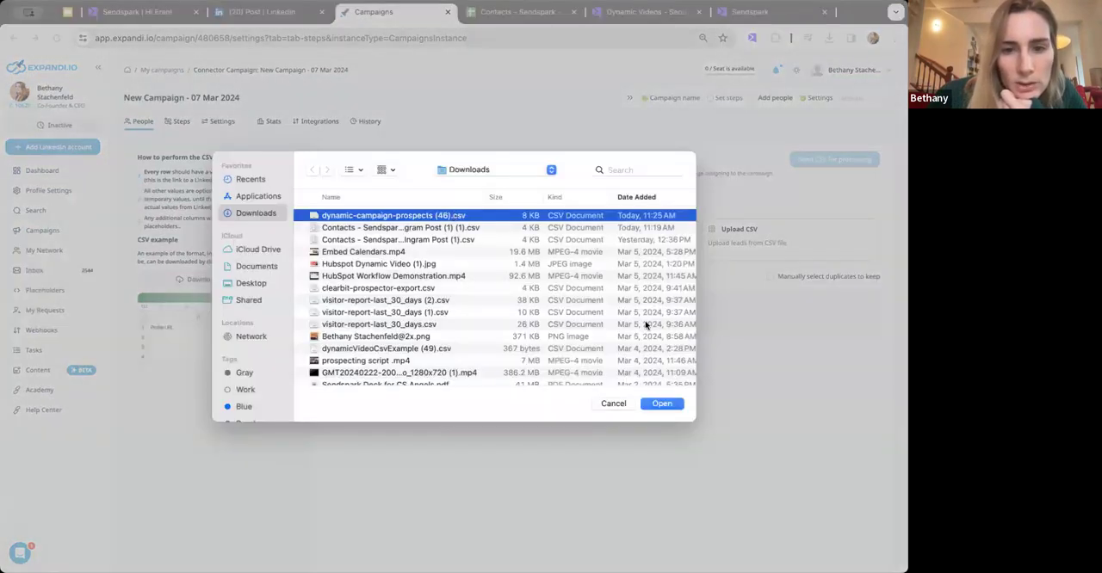
click(662, 404)
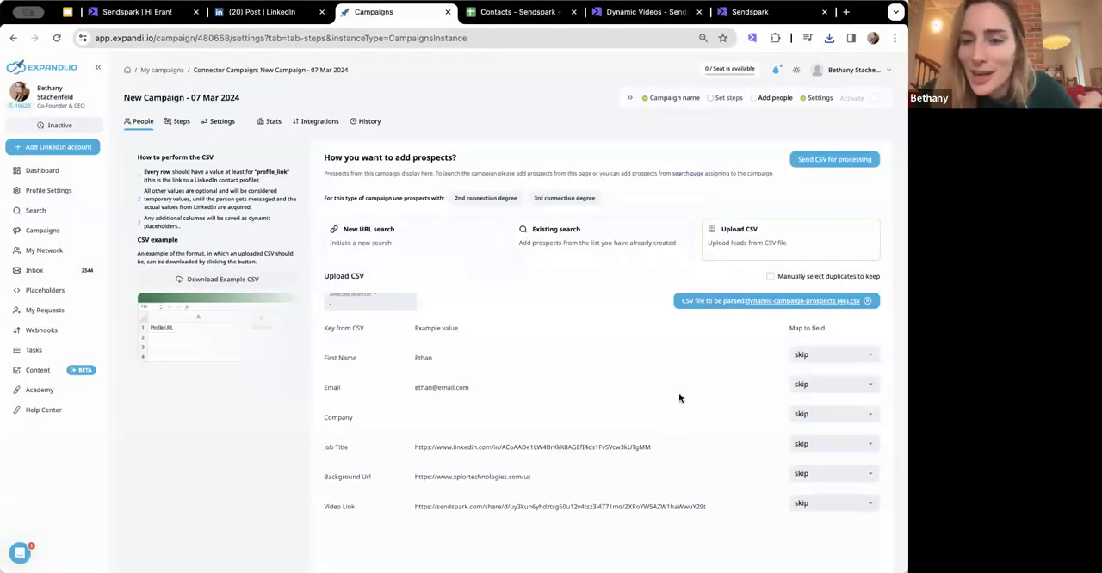
- Map the CSV's First Name column to first_name and its Email column to email
click(810, 366)
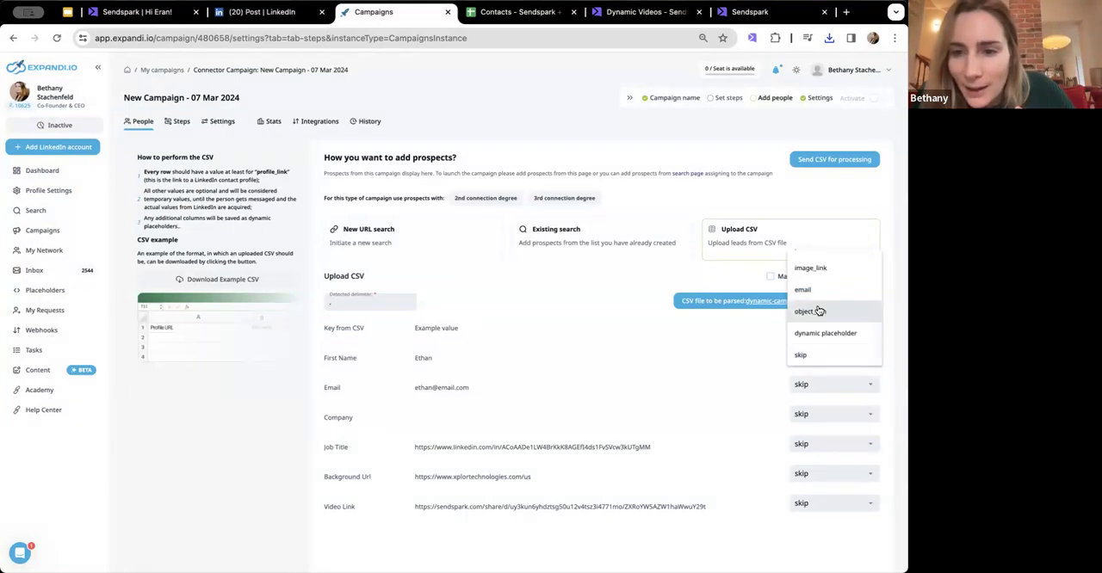
scroll(816, 310, up, 5)
click(810, 261)
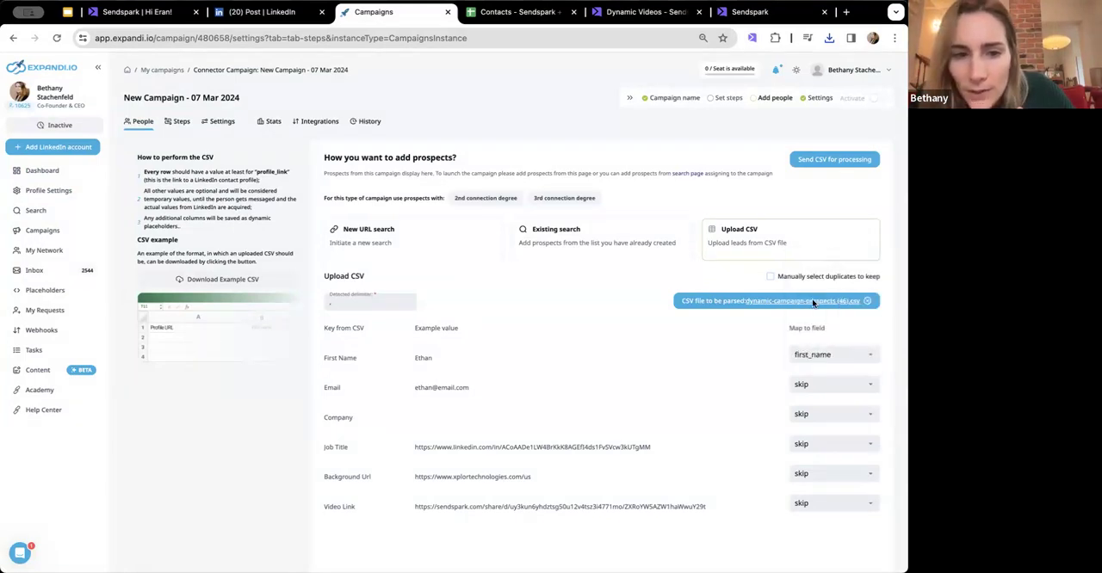
click(816, 387)
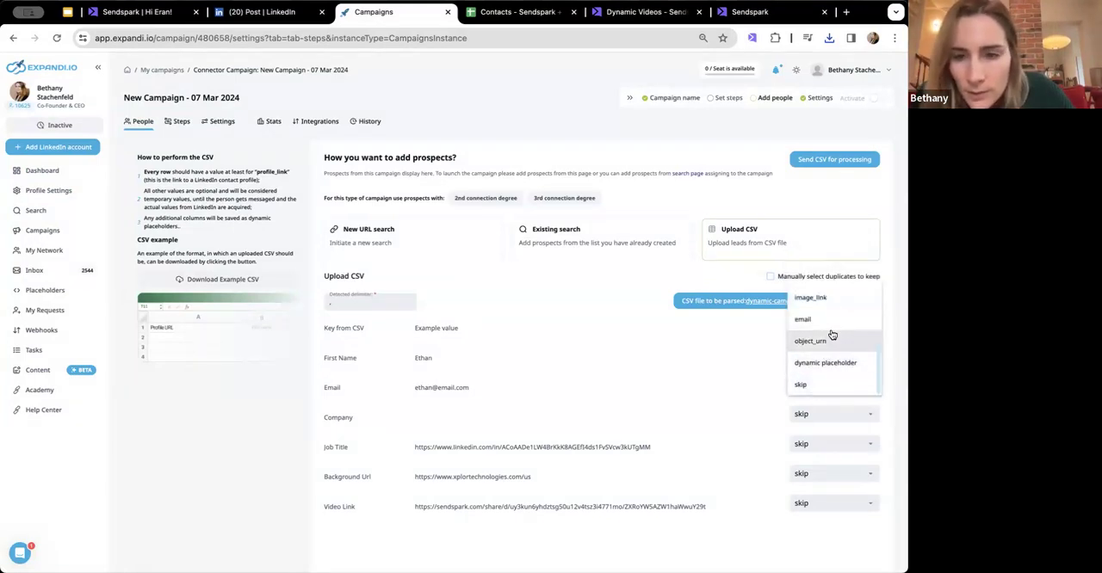
click(828, 322)
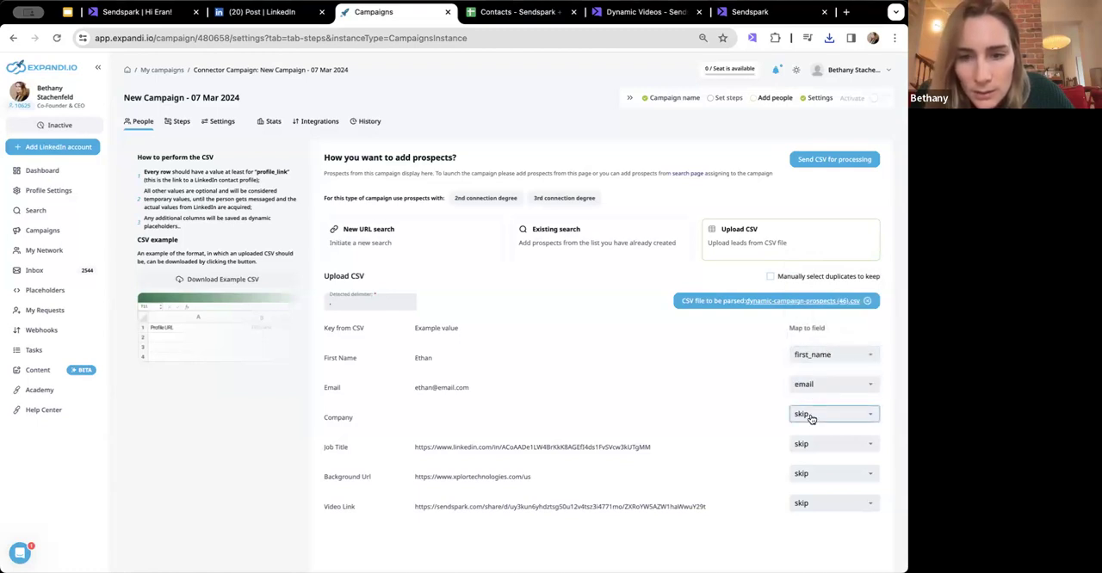
- Map the CSV's Job Title column, which holds the LinkedIn URLs, to profile_link and leave Background Url on skip
click(818, 446)
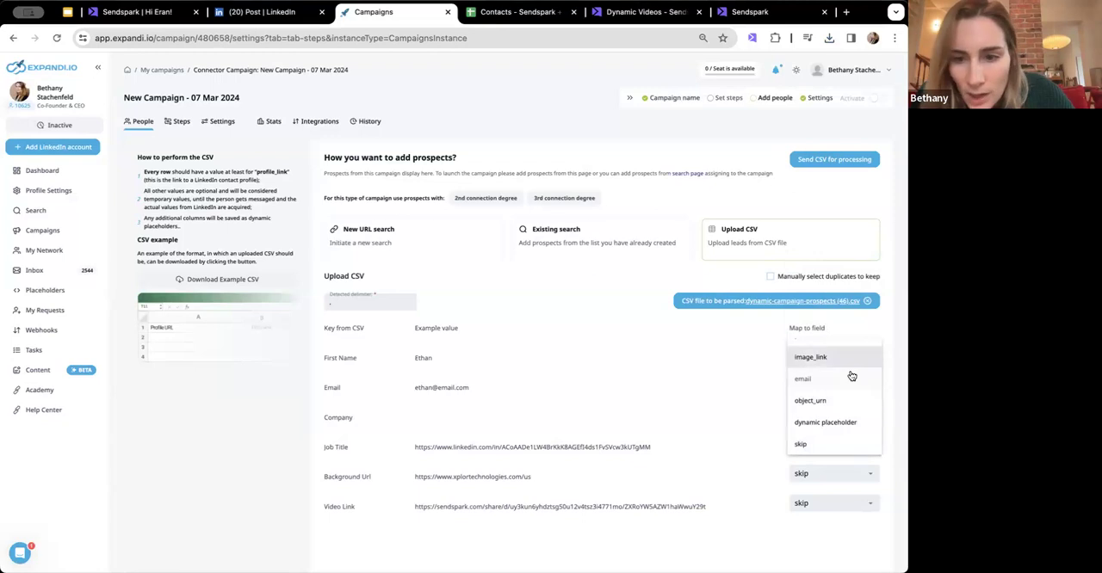
scroll(853, 374, up, 5)
scroll(859, 367, up, 1)
scroll(859, 368, down, 4)
click(846, 387)
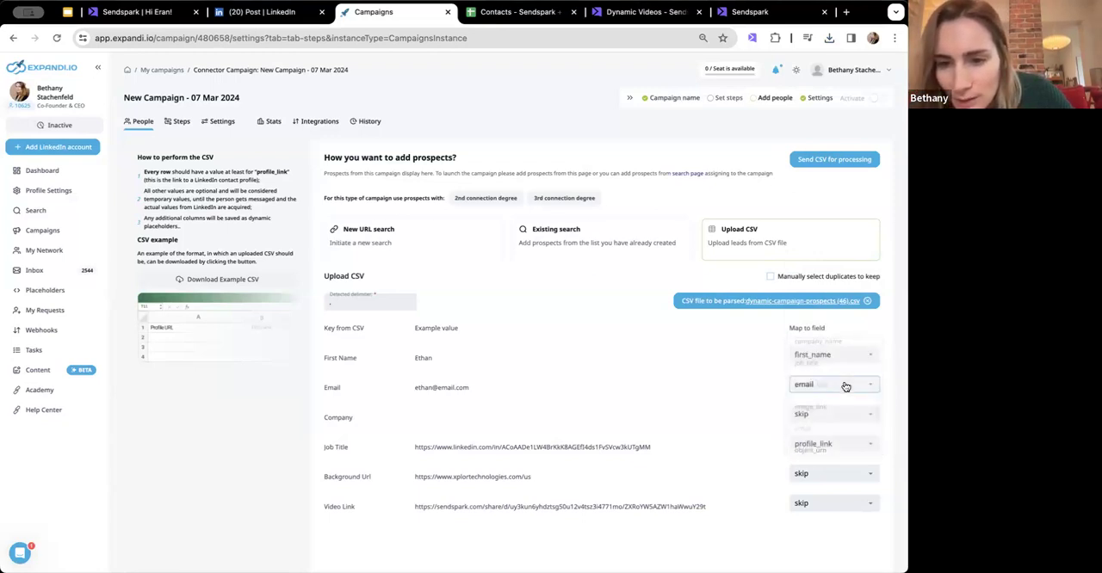
click(816, 474)
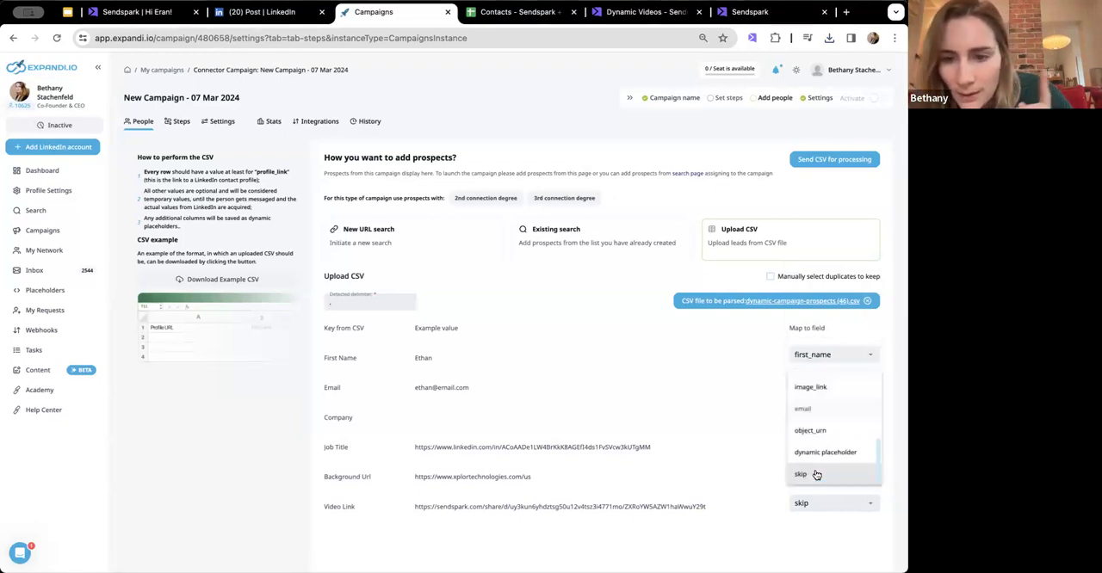
scroll(823, 474, up, 2)
click(747, 434)
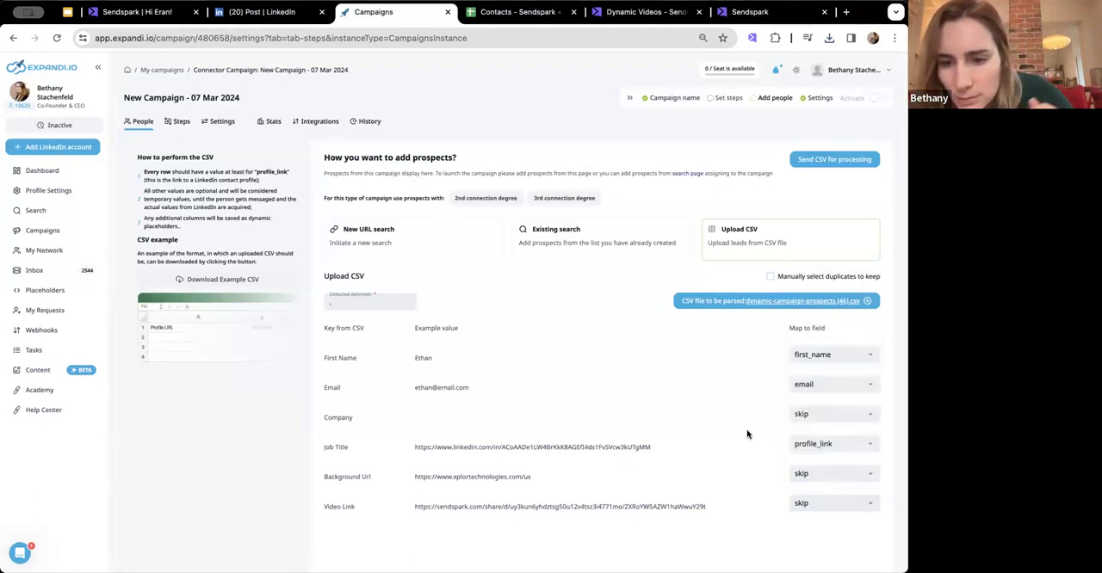
- Map the Video Link column to dynamic placeholder and send the CSV for processing, then dismiss the notification
click(804, 506)
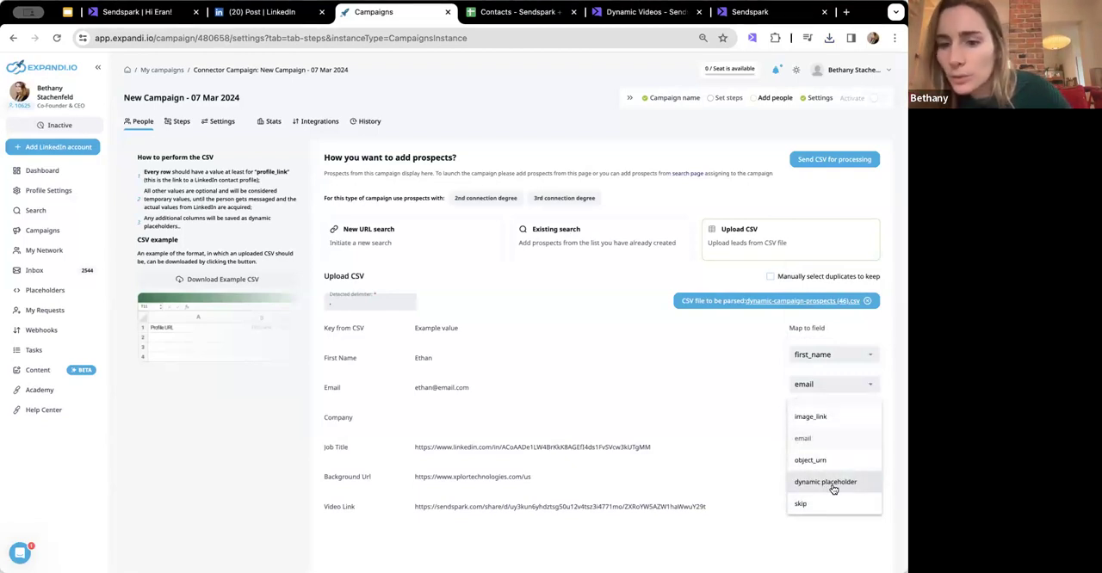
click(825, 483)
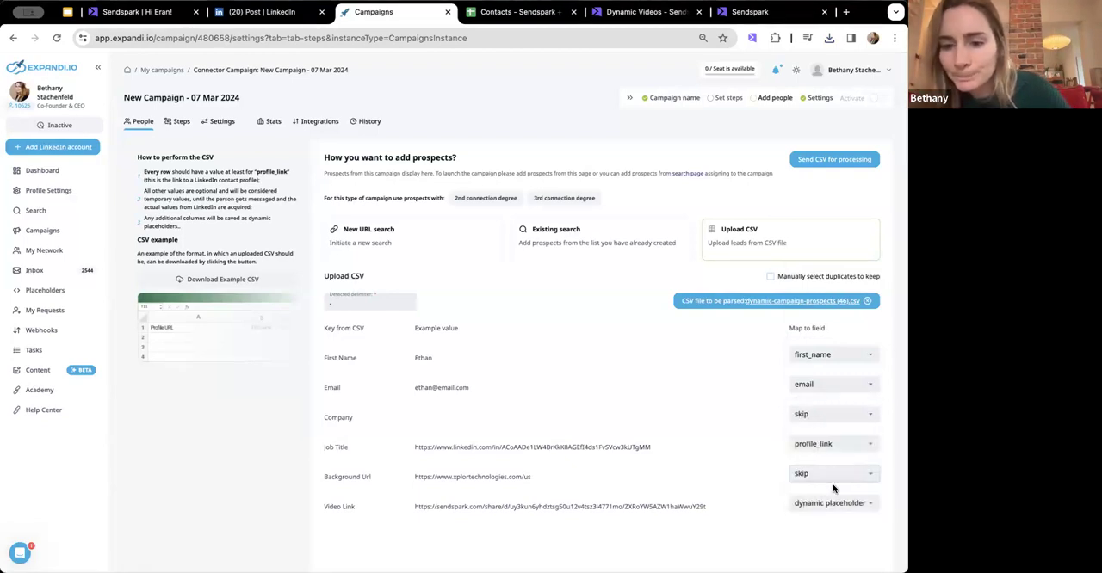
click(828, 160)
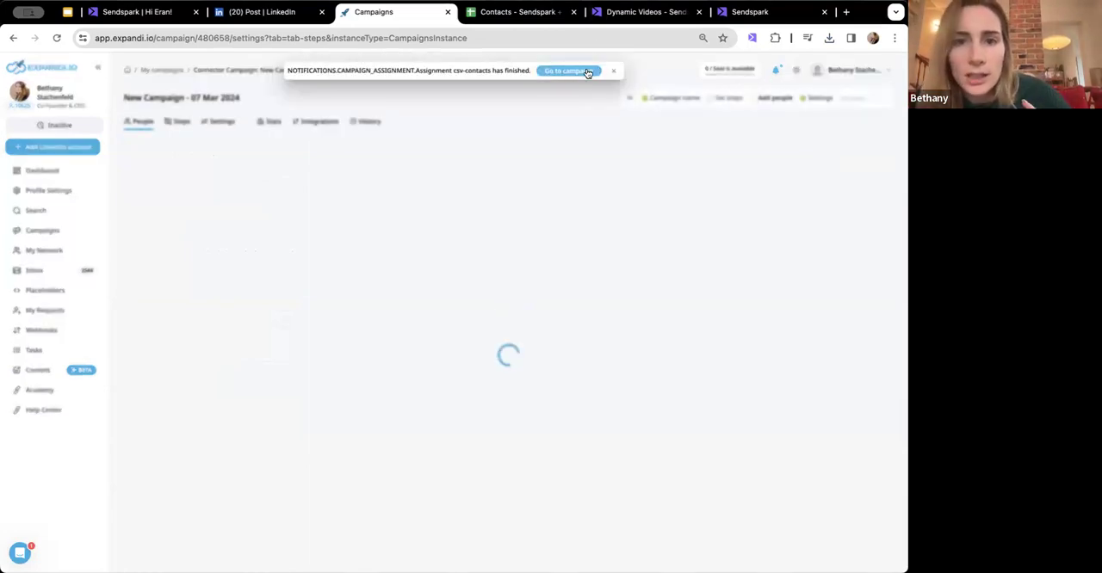
click(613, 70)
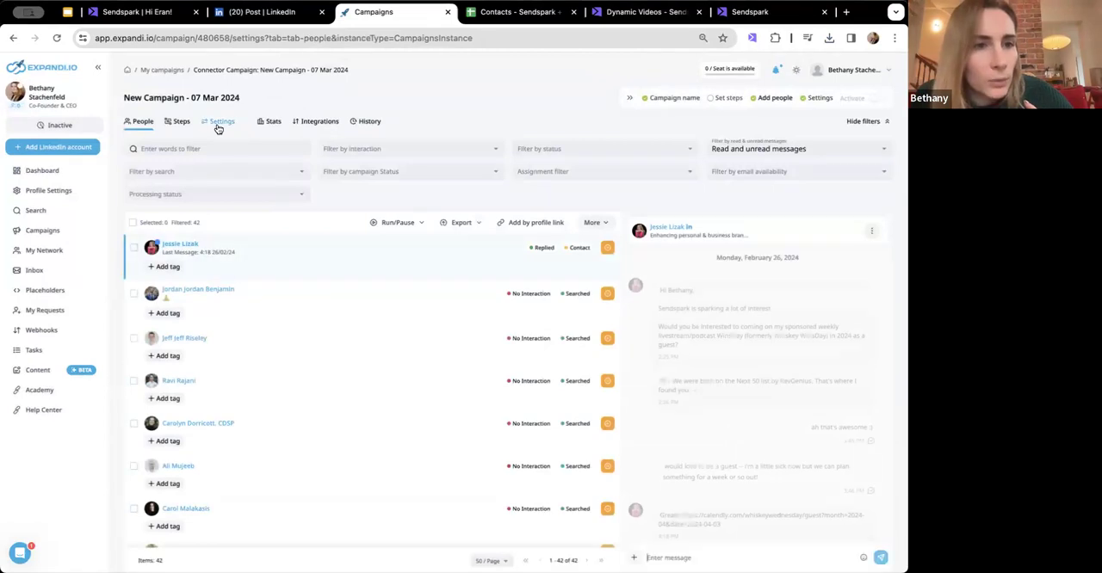
- Begin the campaign's connector message body with "Hi" followed by the {first_name} placeholder
click(181, 122)
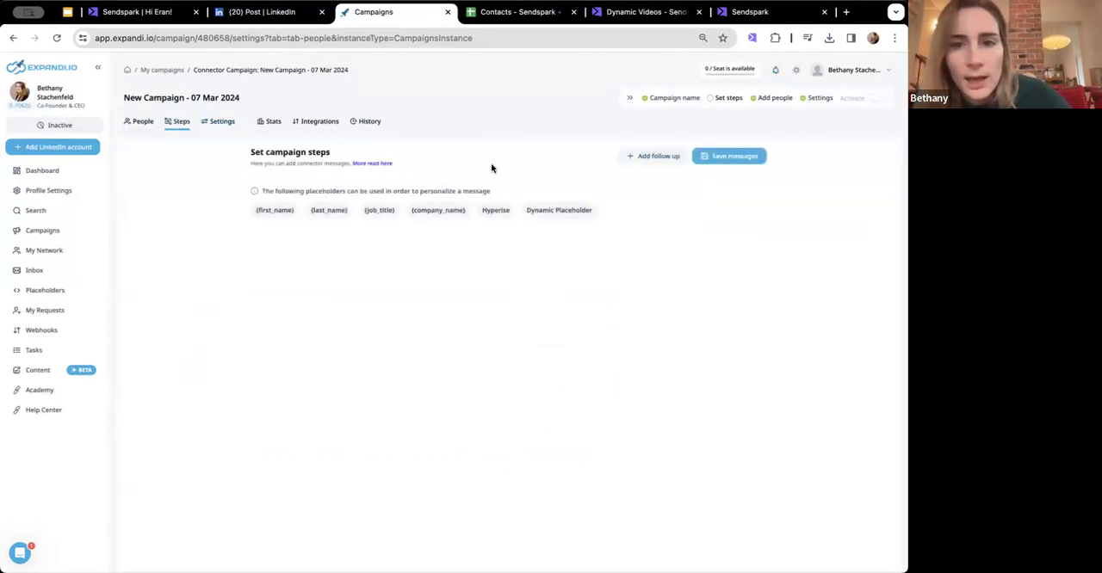
click(554, 210)
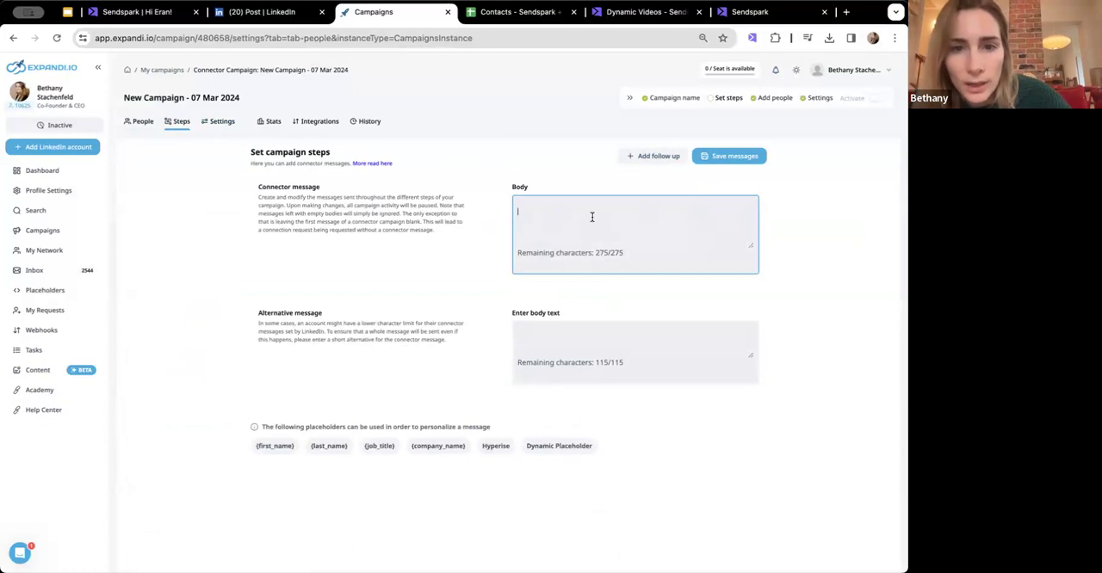
click(582, 446)
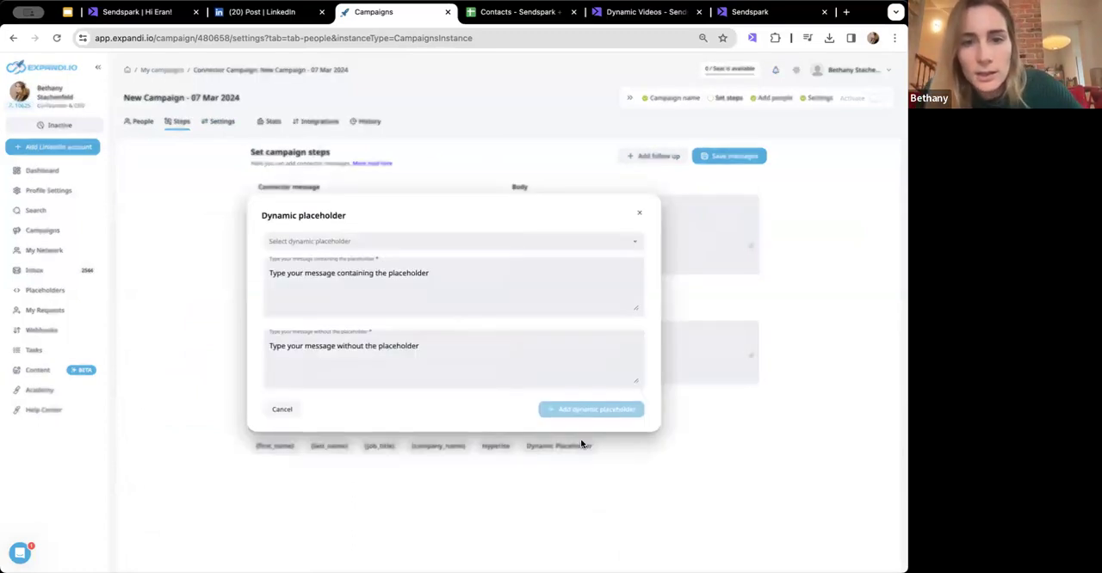
click(643, 218)
click(614, 209)
text(Hi)
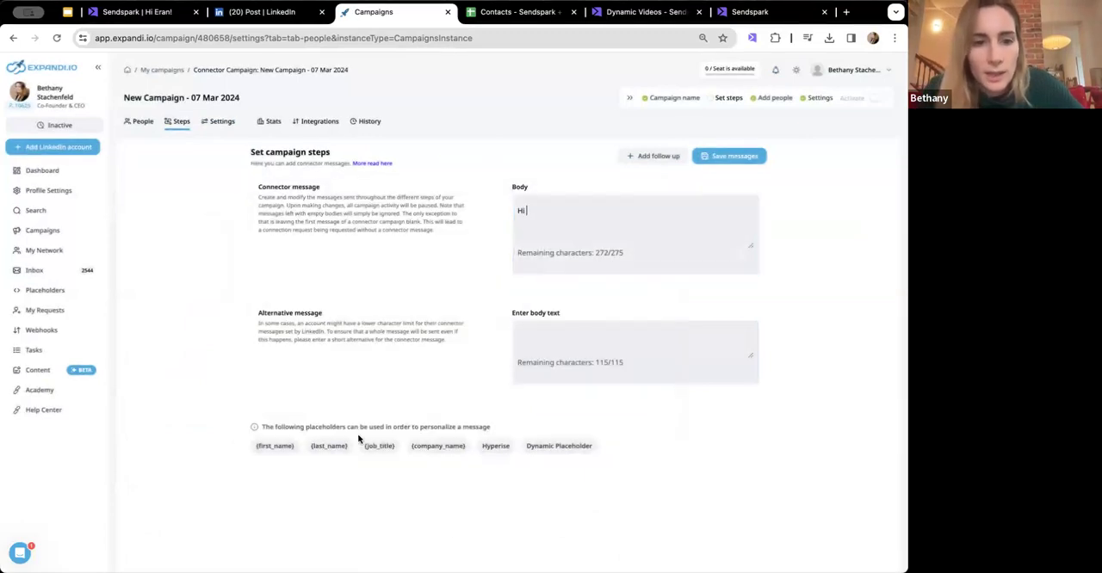
click(278, 446)
- Continue the connector message with "saw you liked", the post author's name in possessive form, and "post on video selling."
click(588, 218)
text(, saw you lik)
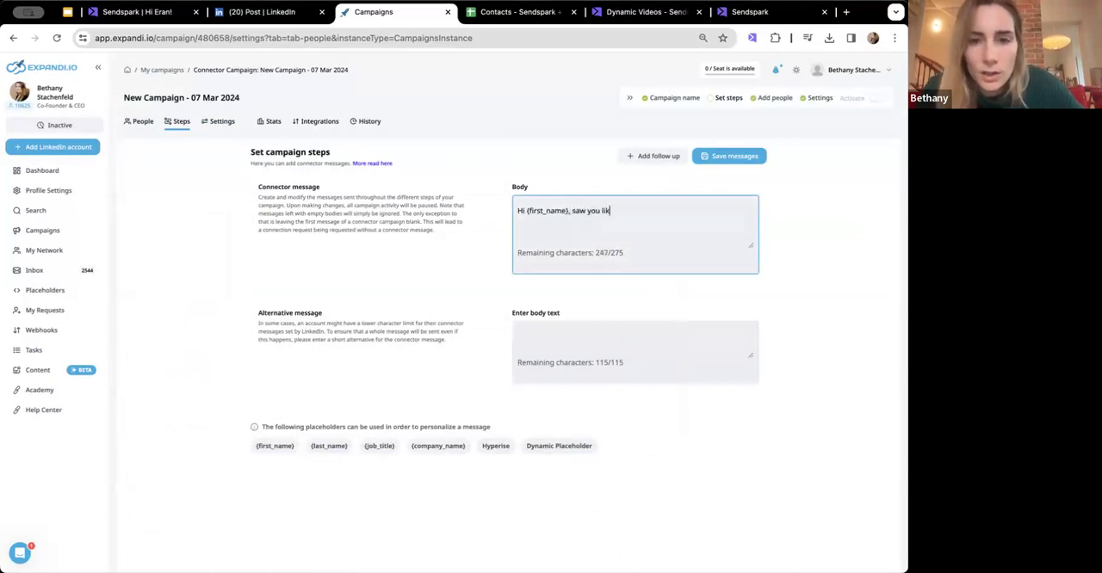
text(ed Morgan Ingram's p)
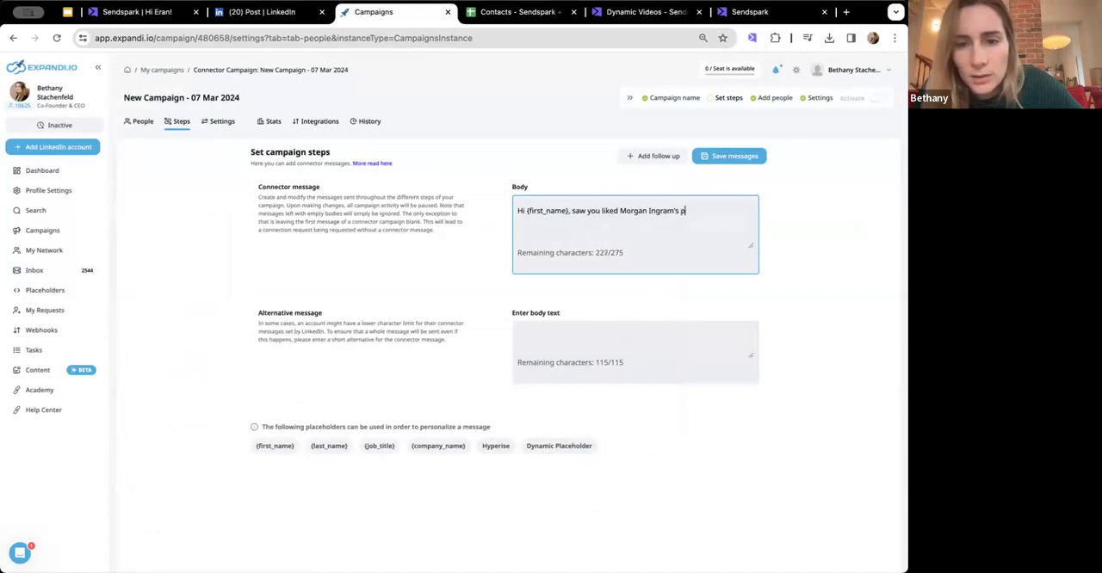
text(ost on video selling.)
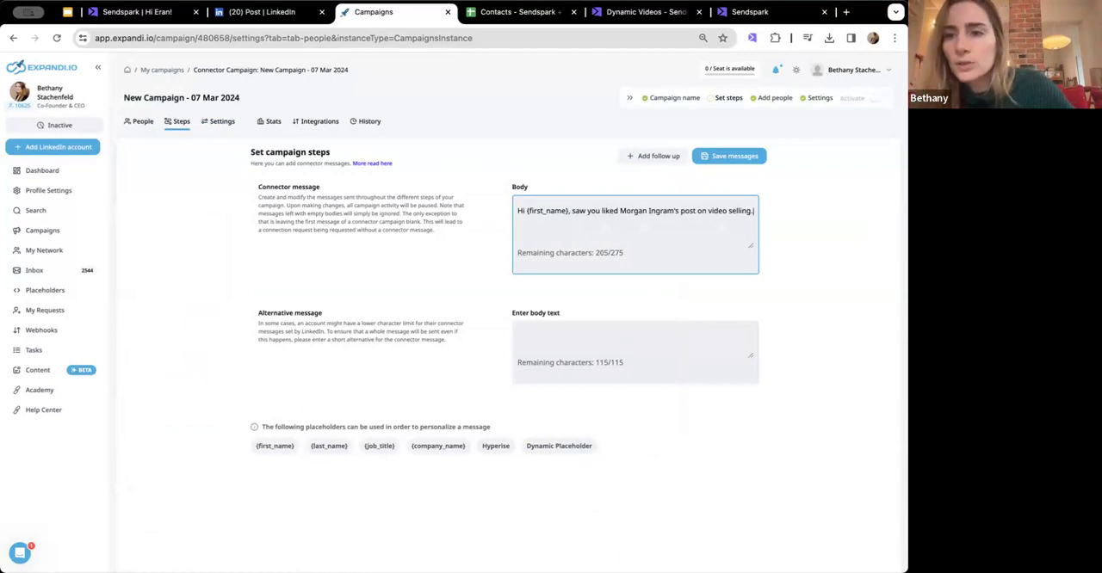
- Start a dynamic placeholder for the connector message and choose Video Link as its field
click(555, 446)
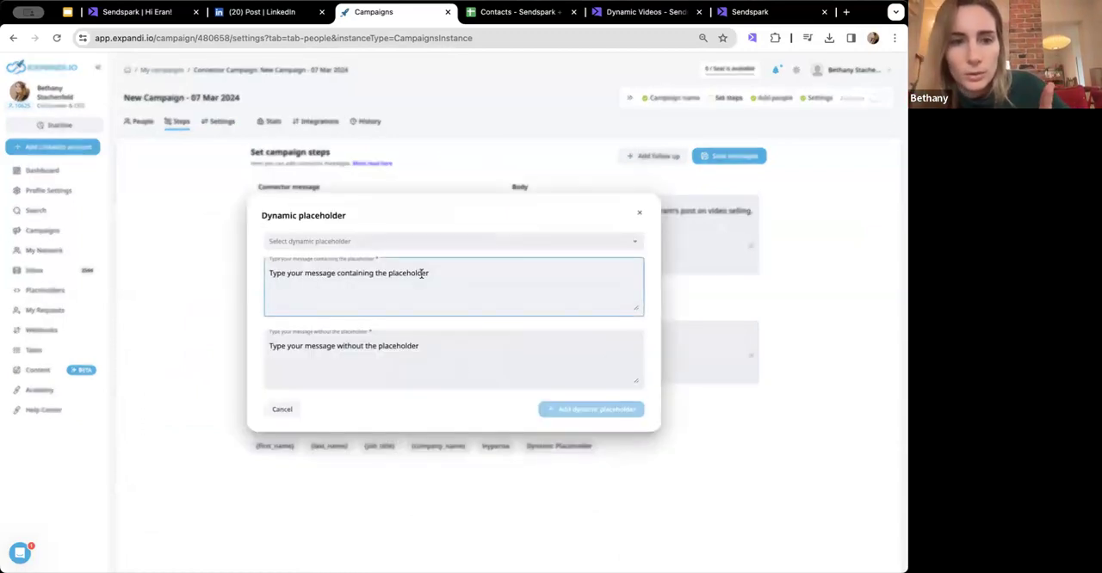
click(386, 249)
scroll(374, 297, down, 5)
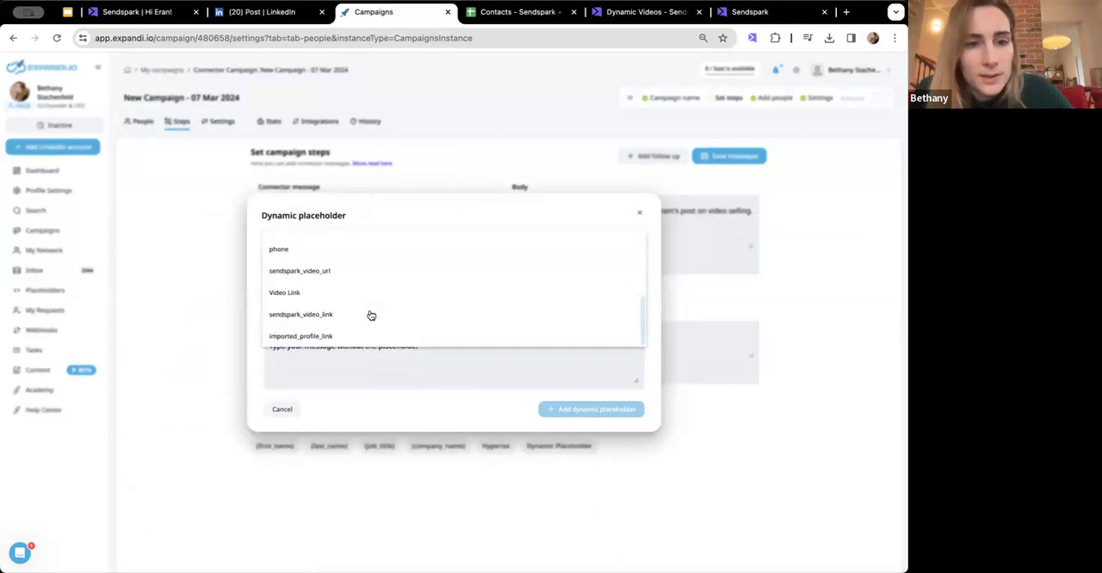
click(361, 294)
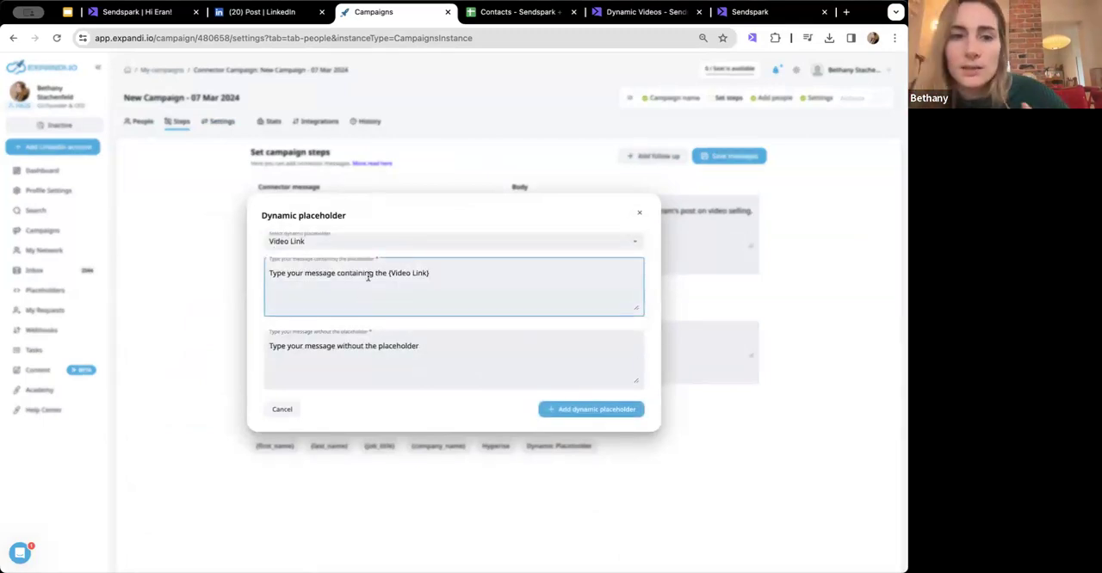
- Replace the default wording before {Video Link} with "I made you a video to show how you can use Sendspark to make personalized videos at scale -"
drag(369, 271, 259, 280)
click(381, 286)
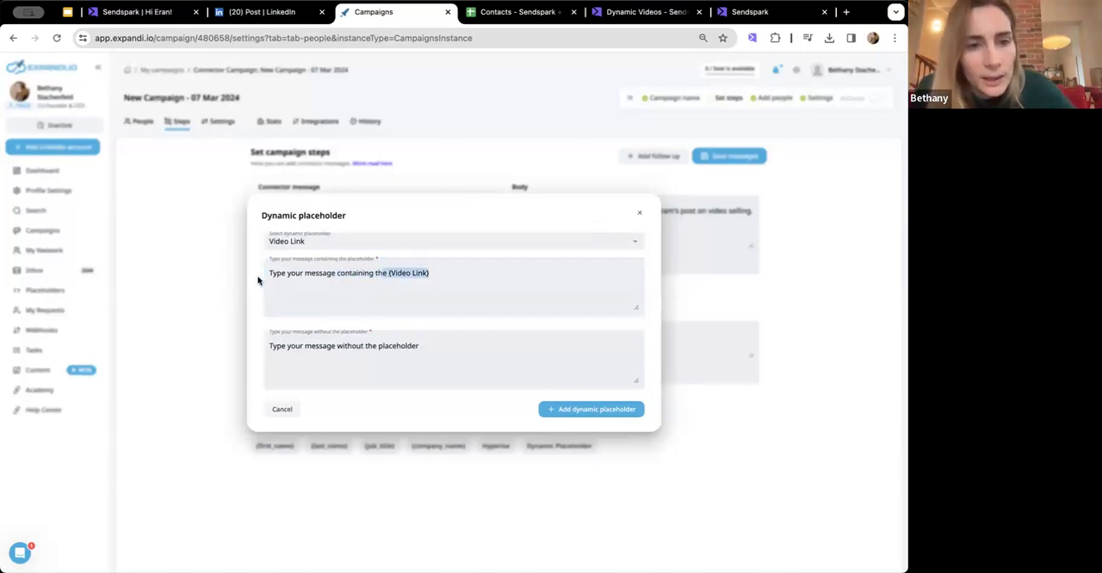
click(371, 271)
drag(386, 272, 266, 274)
key(BackSpace)
text(I made you )
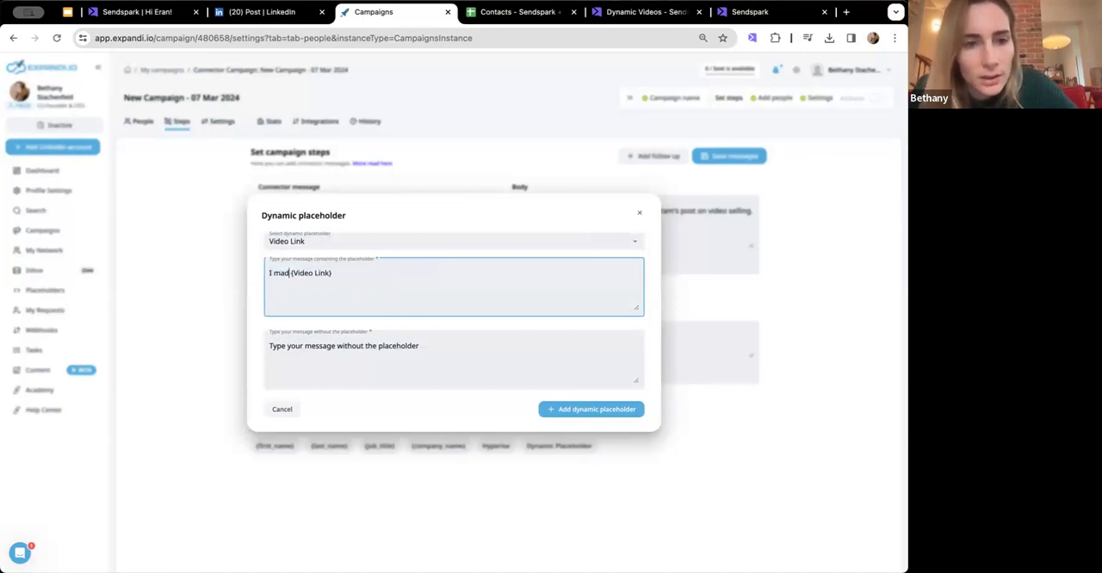
text(a video to show how)
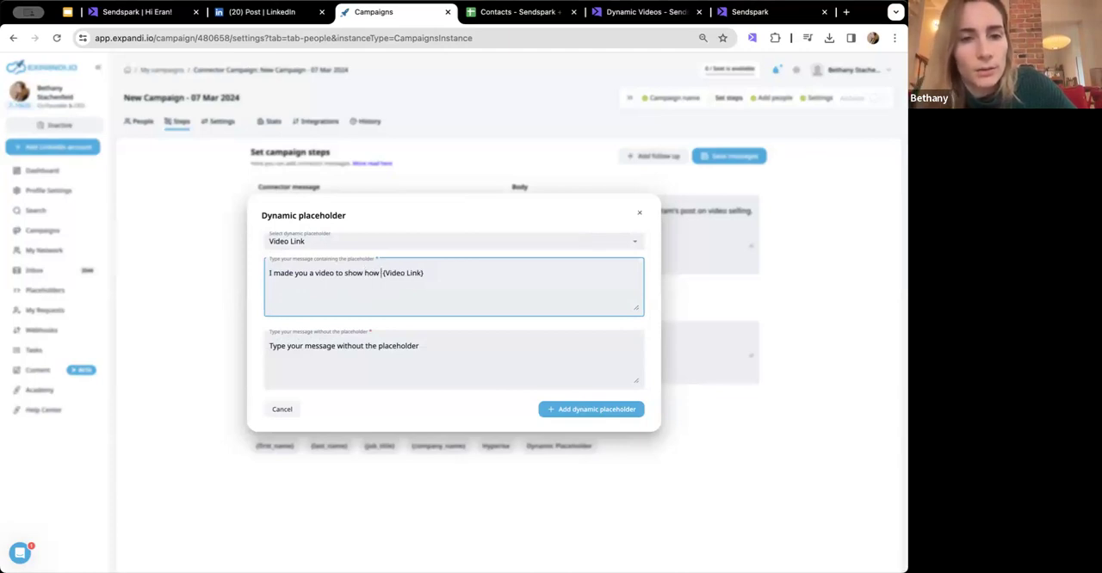
text( you can use Sendspa)
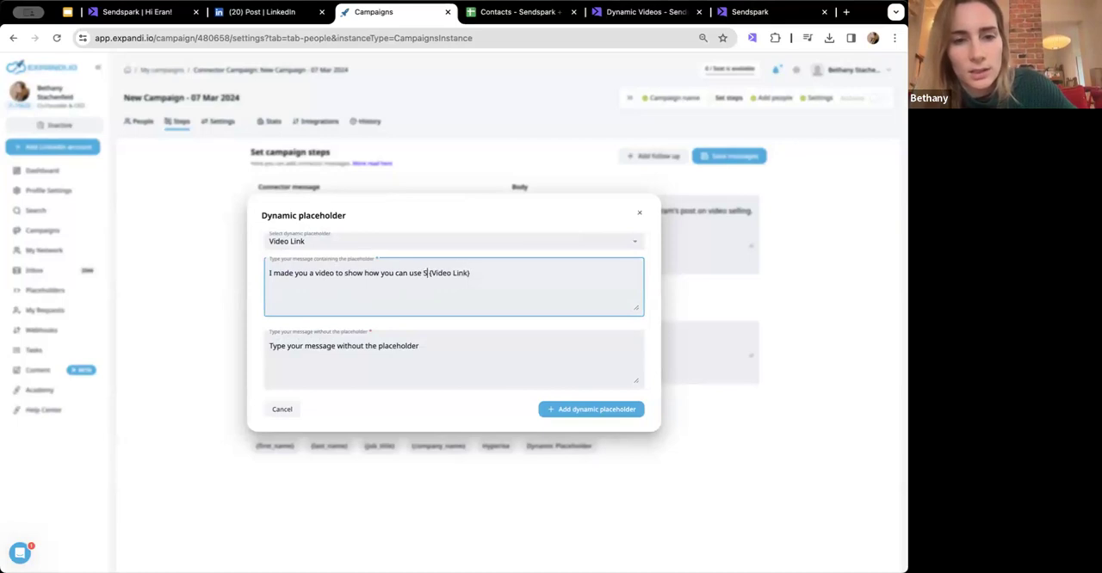
text(rk to )
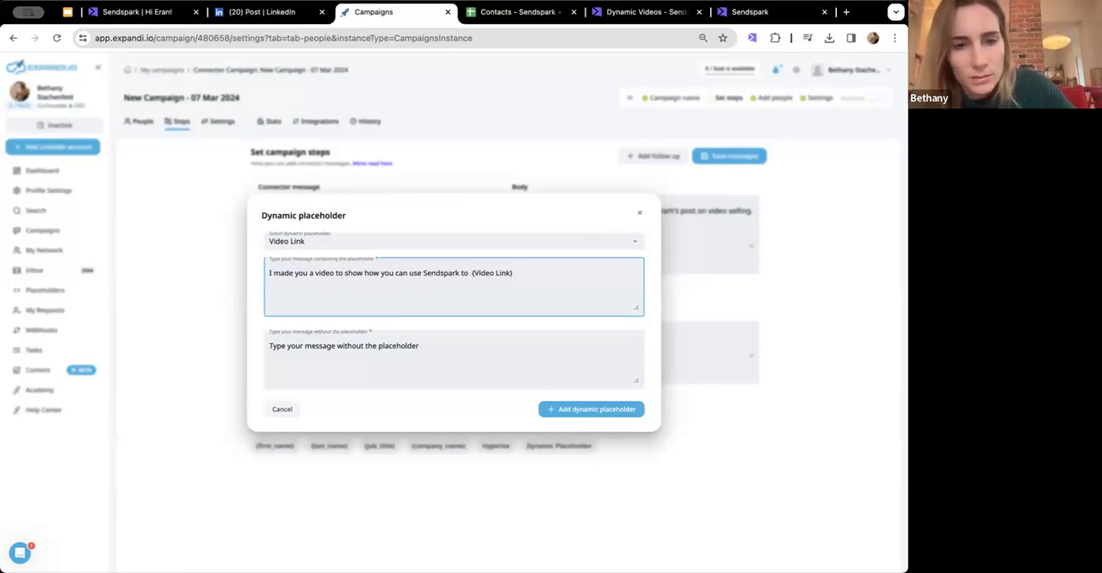
text(make personaliz)
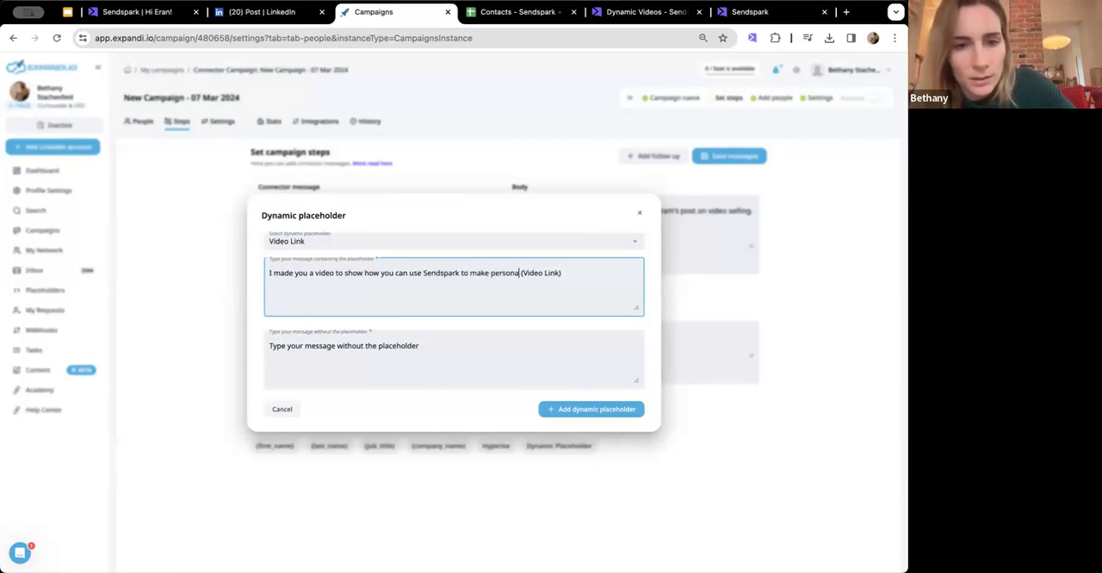
text(ed videos at sca)
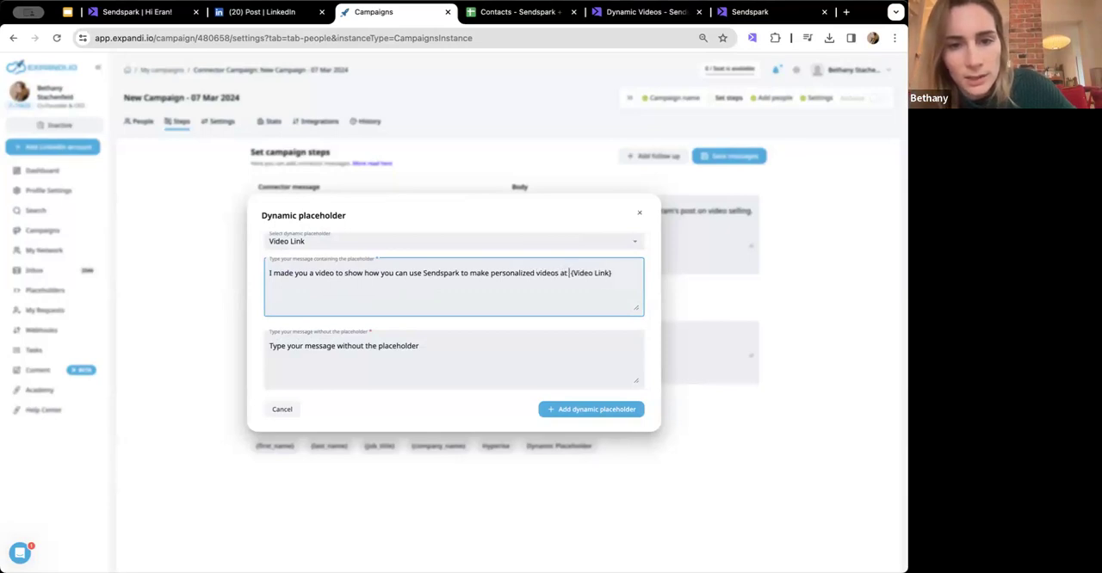
text(le -)
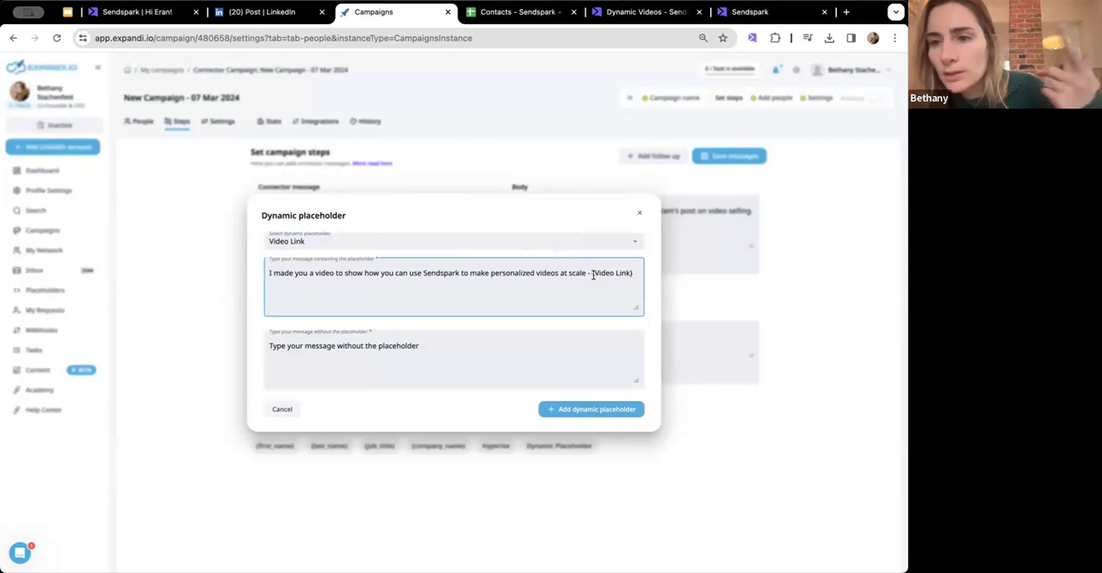
- Set the message without the placeholder to "Would you like to see a video on how you can make personalized videos at scale?"
click(453, 370)
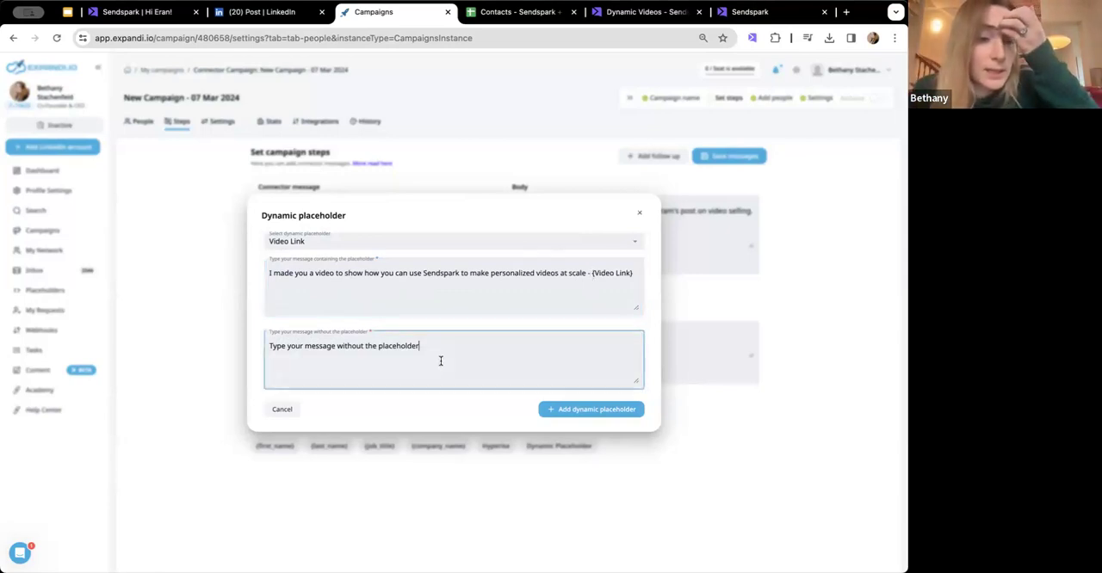
triple_click(440, 360)
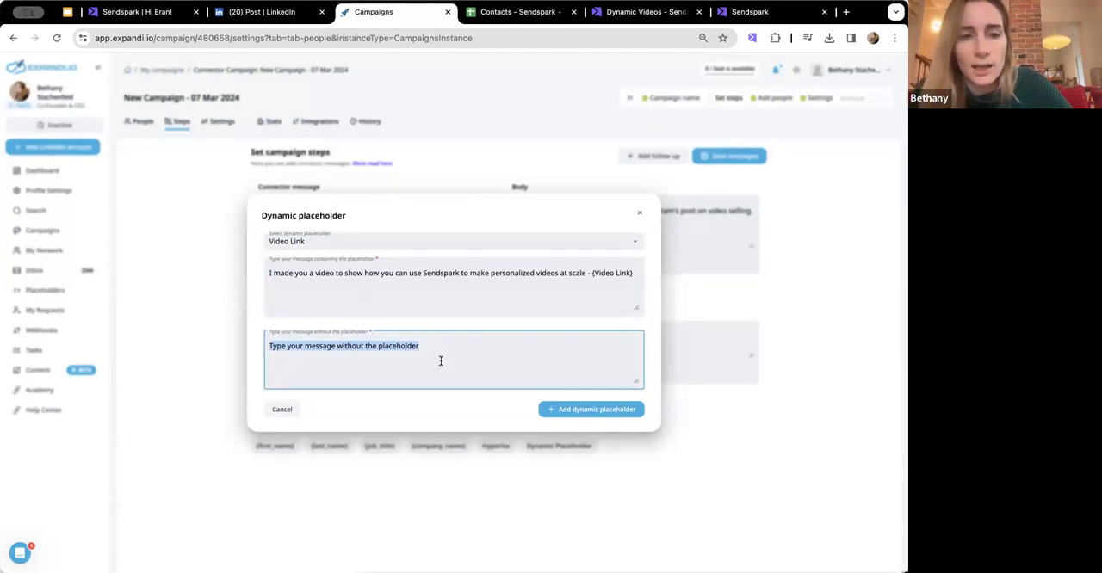
text(Would you like to see a video on)
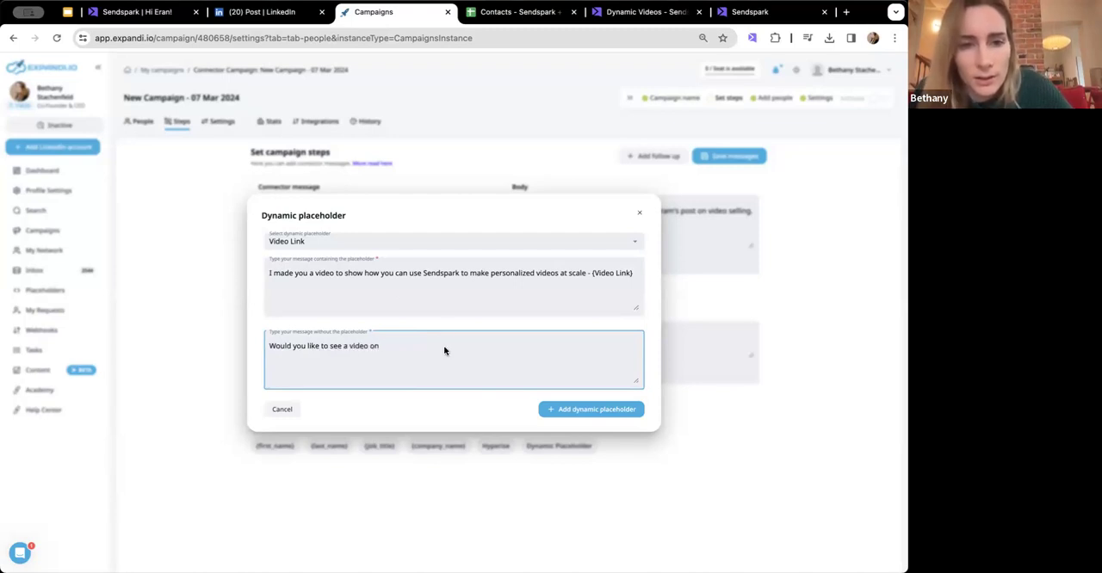
click(401, 282)
text(how oyu )
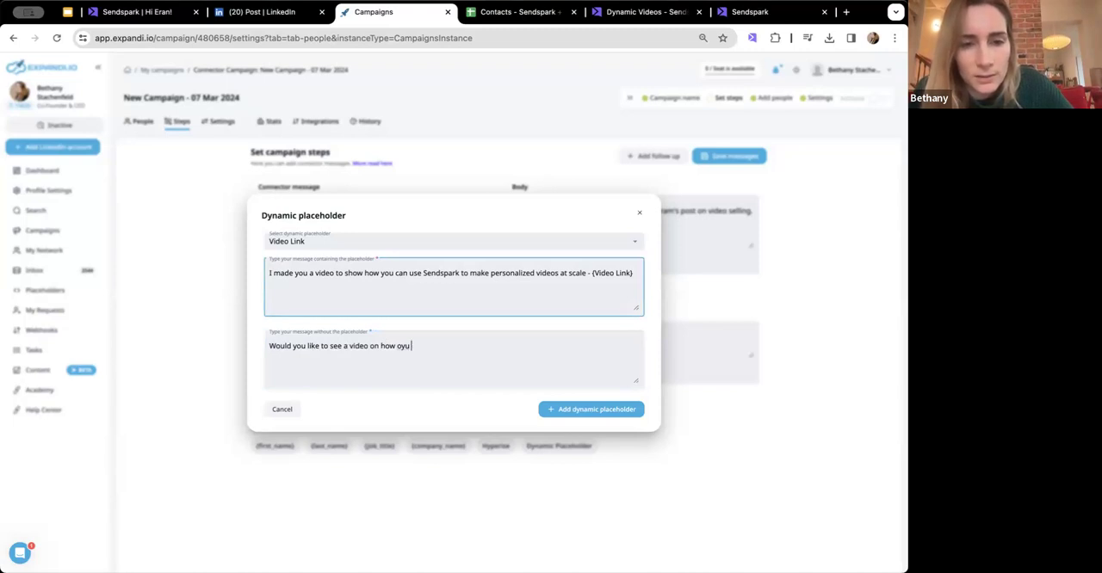
text(canyou can make persoanlized videos at scalae?)
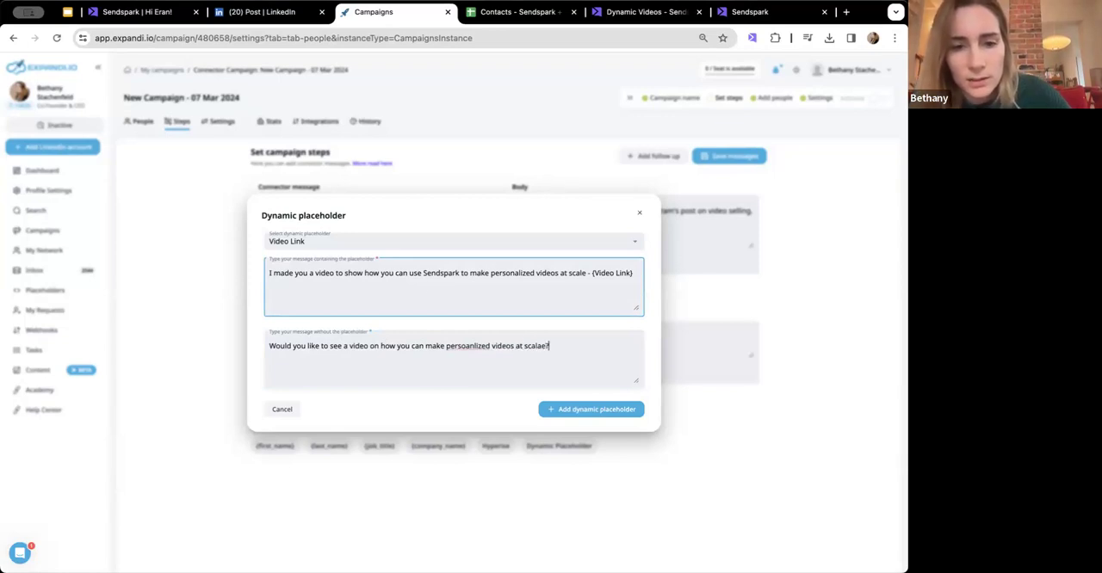
- Correct the misspelled word before "videos" in the message without the placeholder to "personalized"
click(460, 345)
double_click(459, 346)
text(personalize)
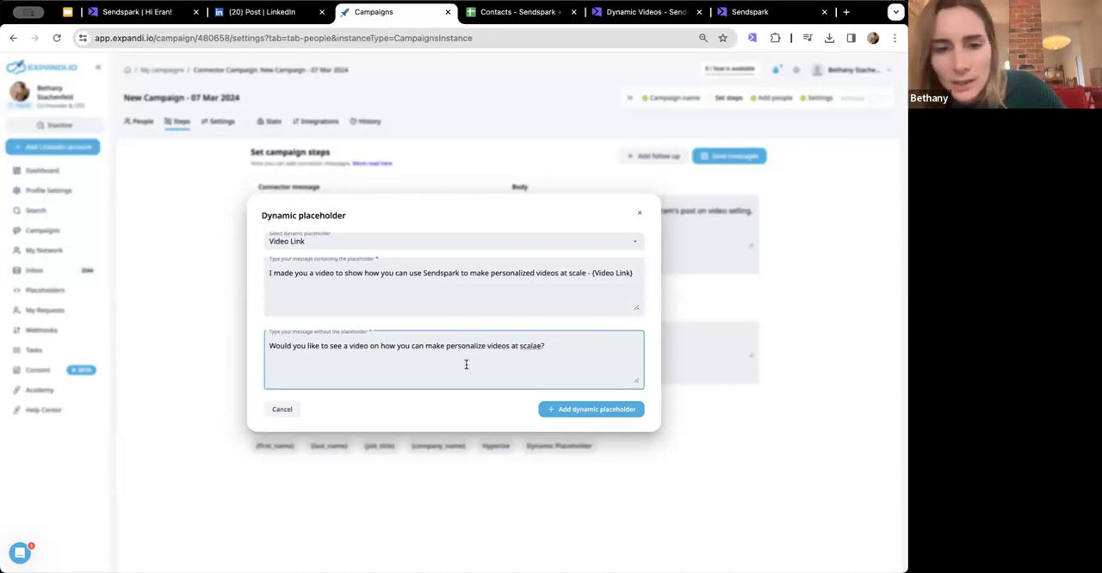
text(d)
- Shorten "how you can make" to "how to make" in the message without the placeholder and correct its last word to "scale"
click(502, 307)
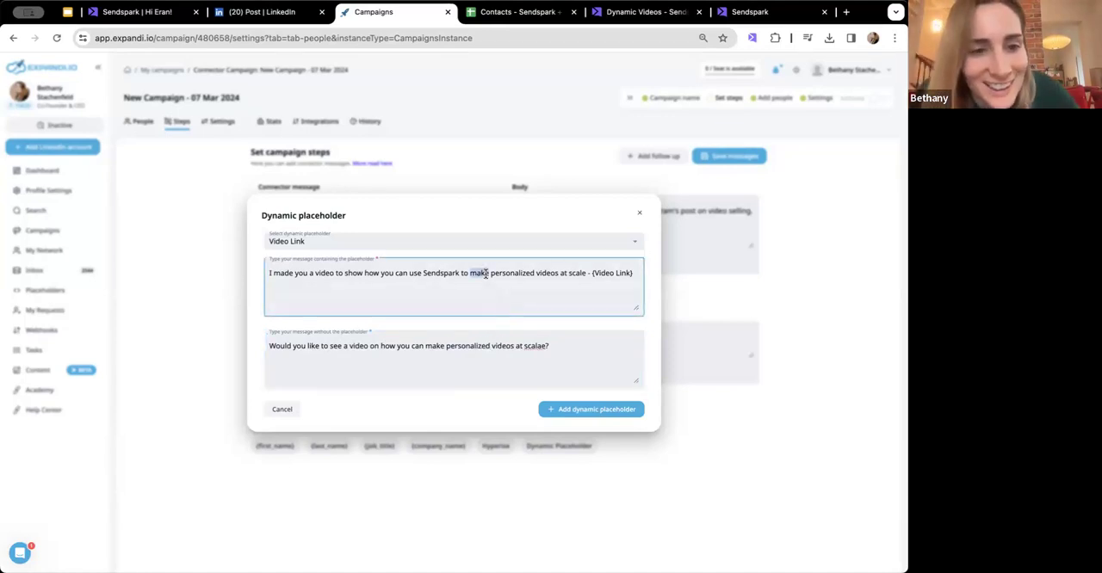
triple_click(487, 274)
click(492, 284)
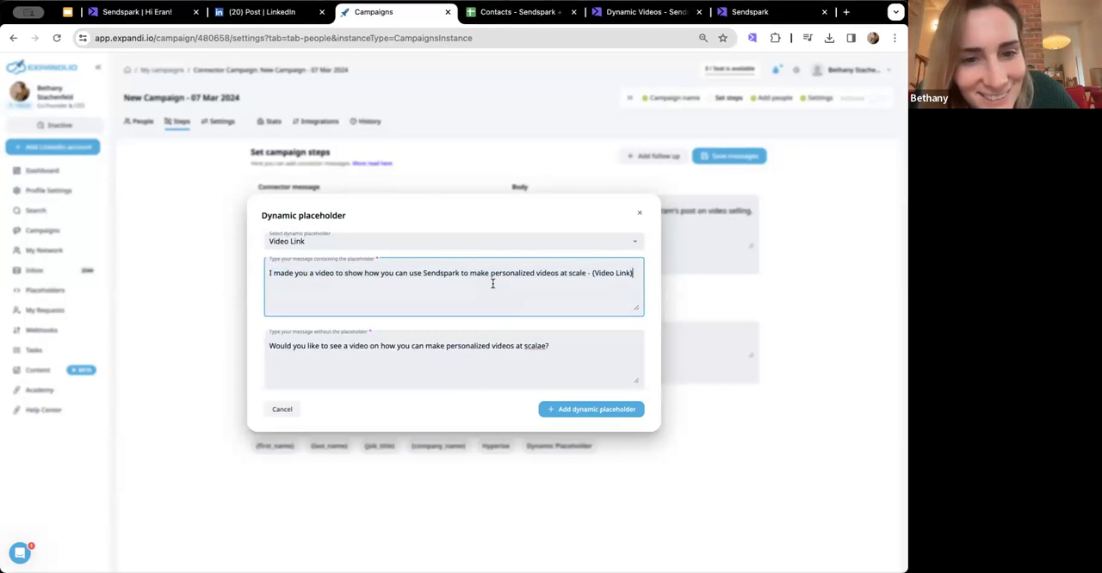
click(430, 357)
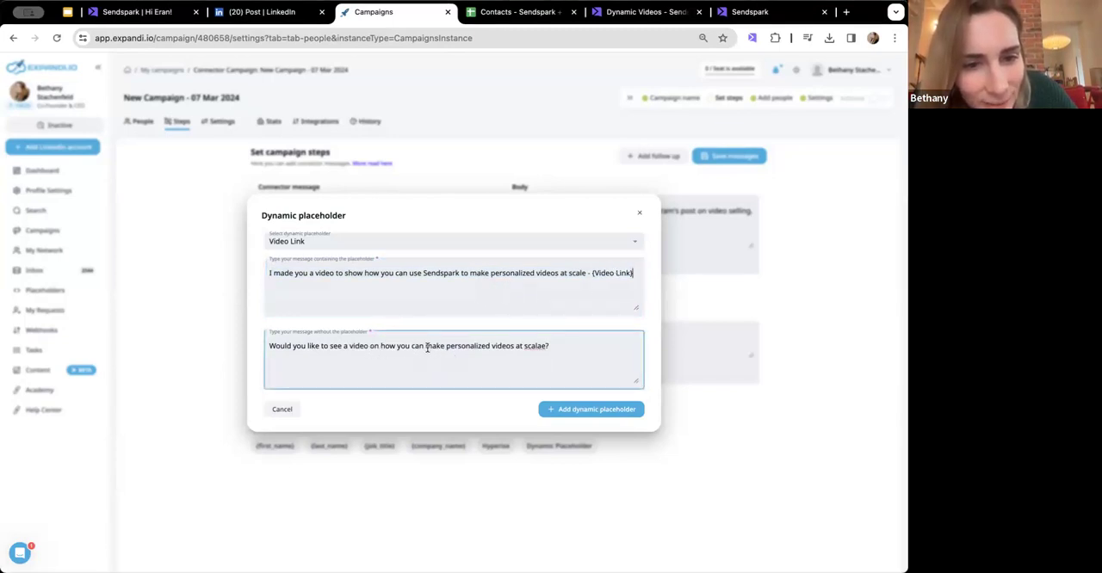
drag(425, 345, 396, 347)
text(to)
click(520, 345)
key(BackSpace)
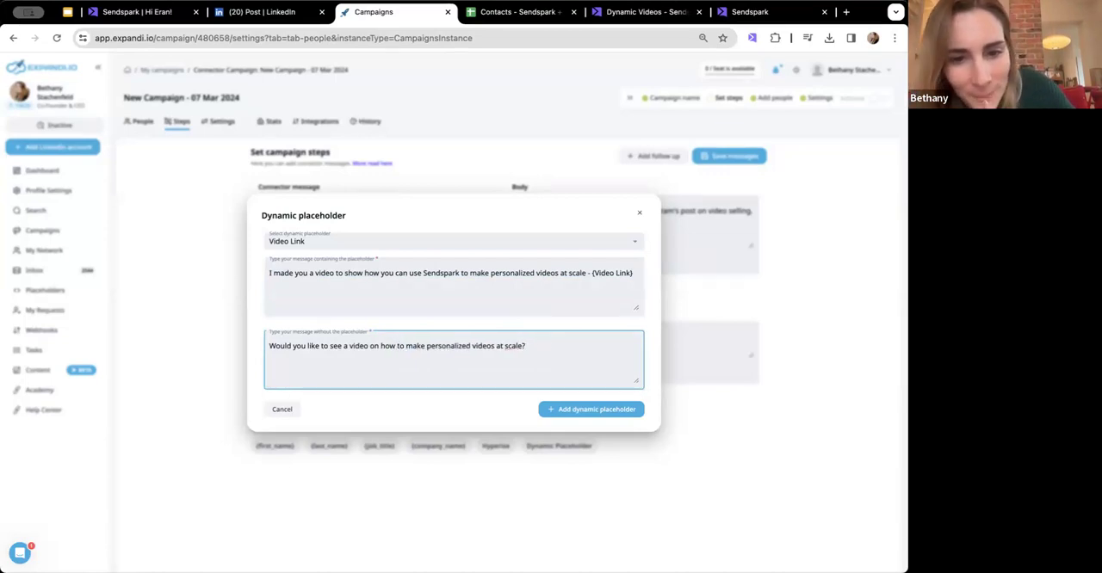
- Add the finished Video Link dynamic placeholder to the connector message body and save the campaign messages
click(586, 411)
click(587, 261)
key(super+a)
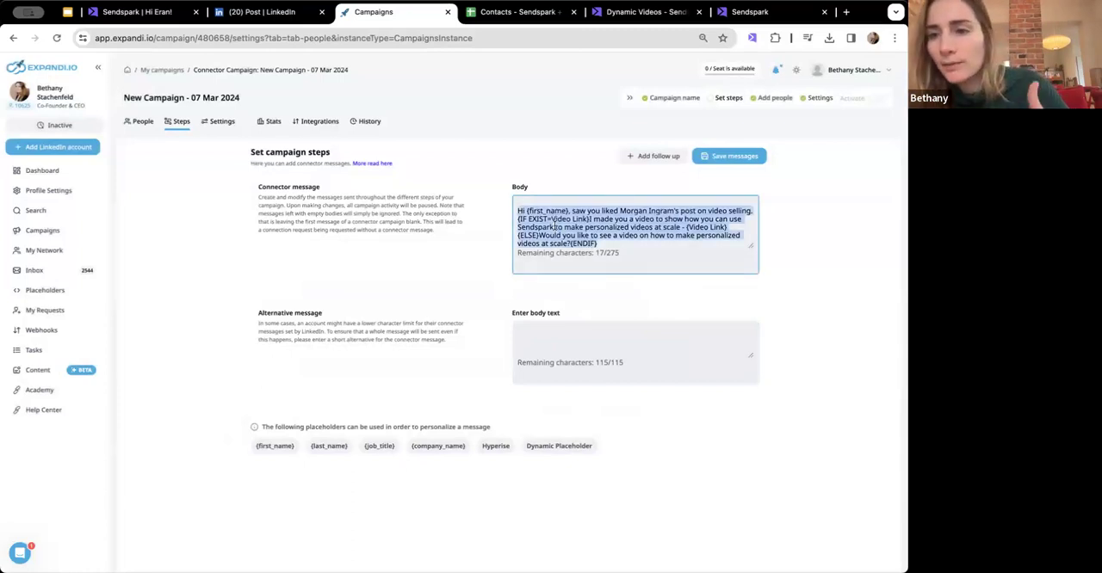
click(733, 159)
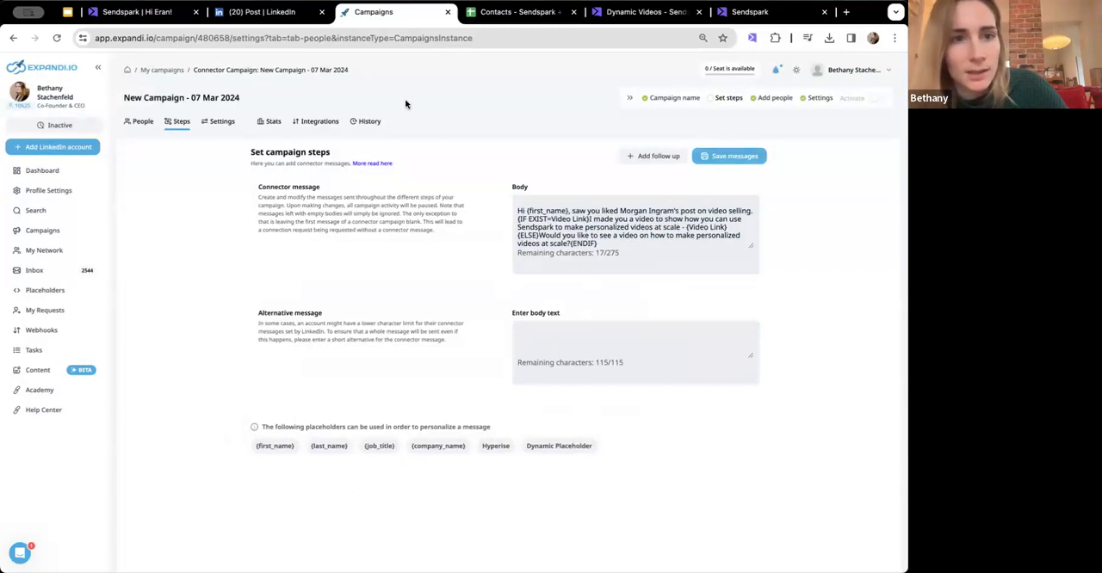
- Limit the campaign to 11 new people and 0 follow-up messages daily, and save the settings
click(222, 121)
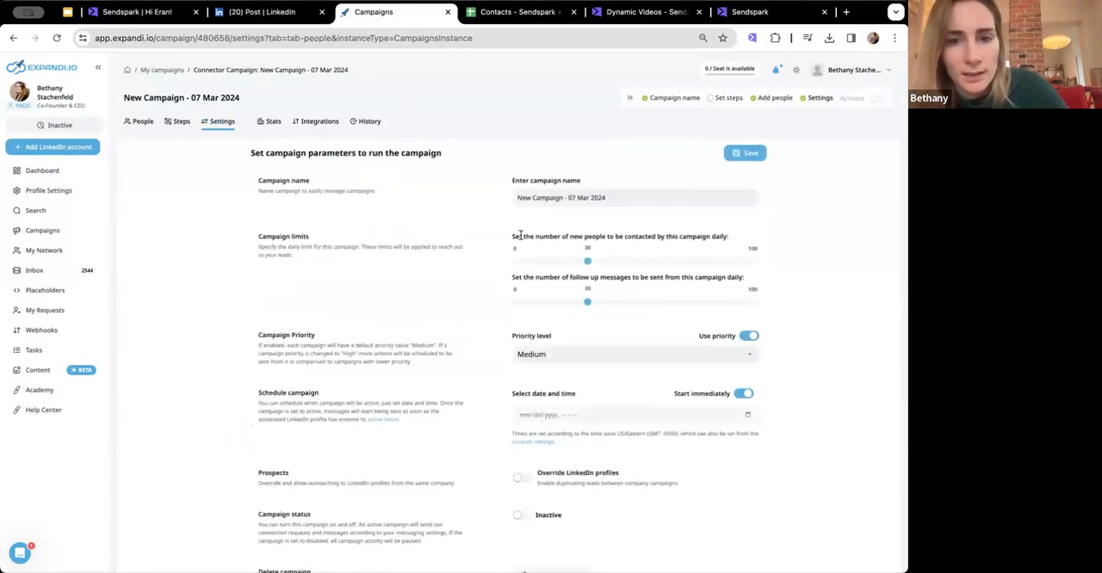
drag(589, 334, 493, 336)
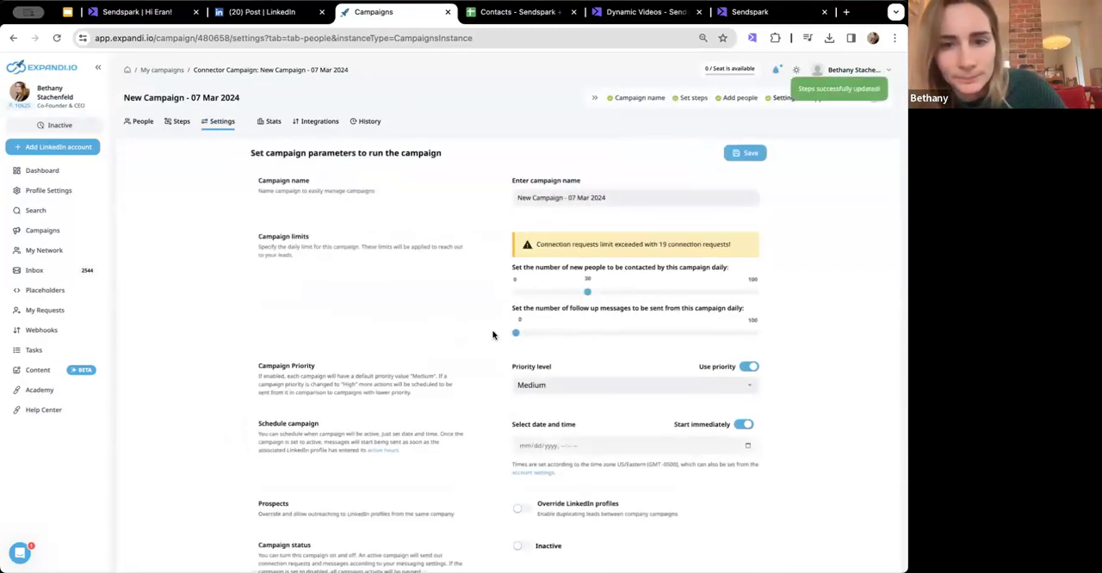
drag(587, 293, 542, 295)
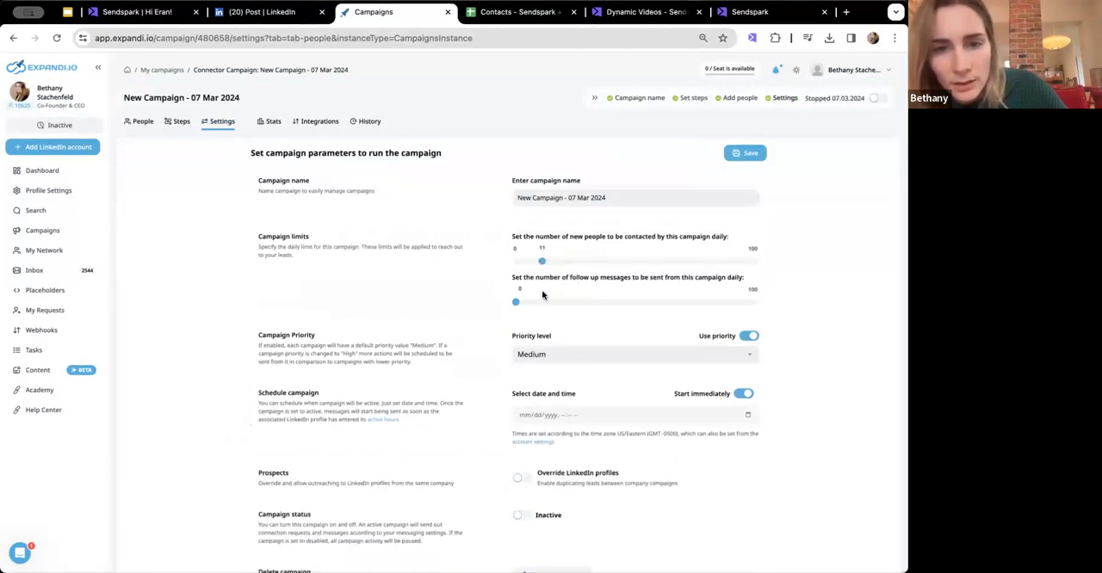
click(746, 155)
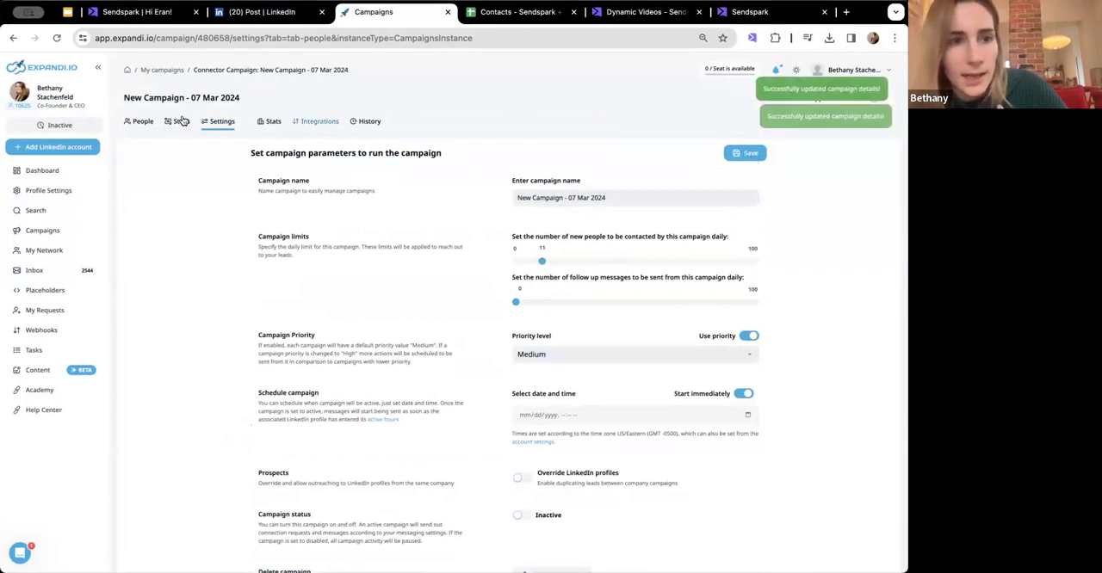
click(140, 123)
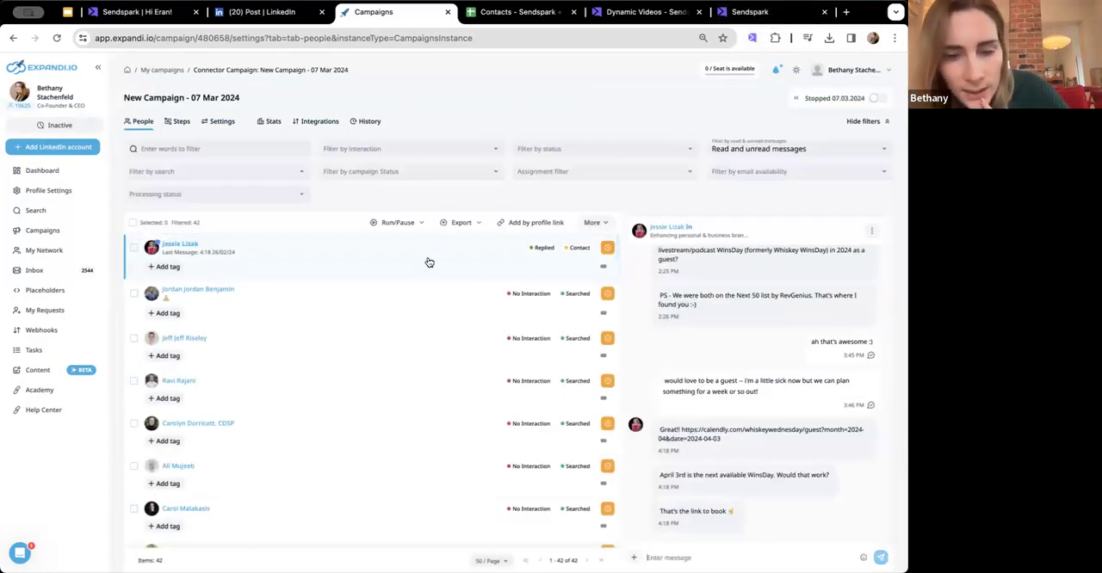
click(178, 121)
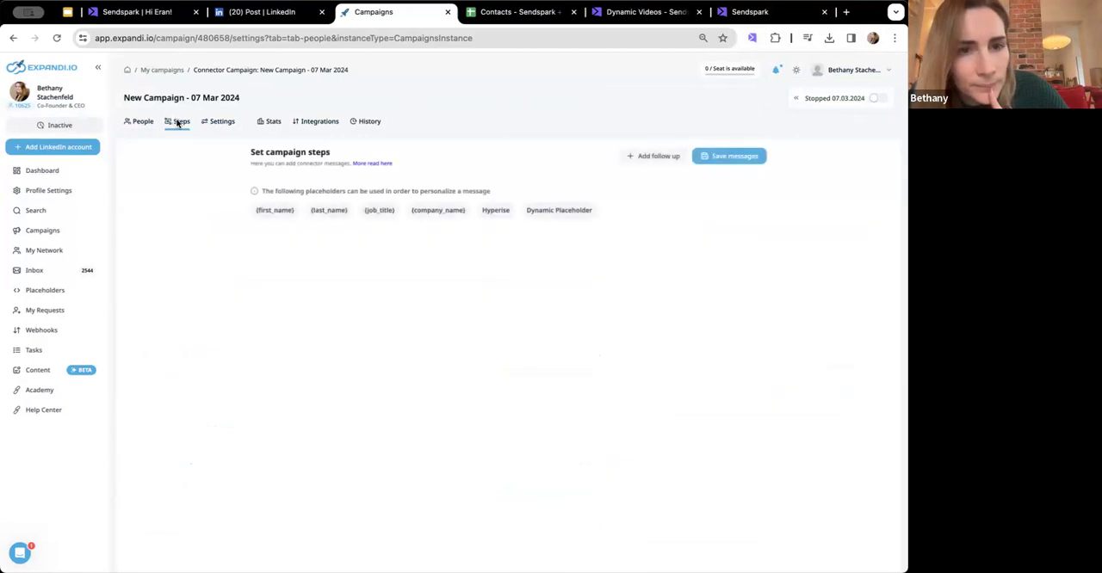
click(151, 122)
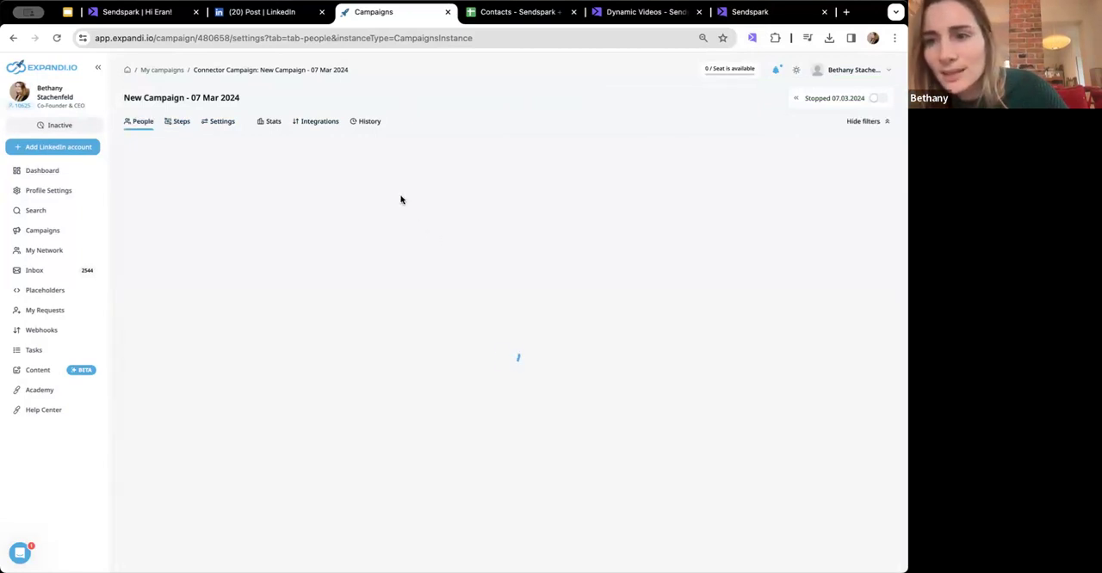
click(180, 122)
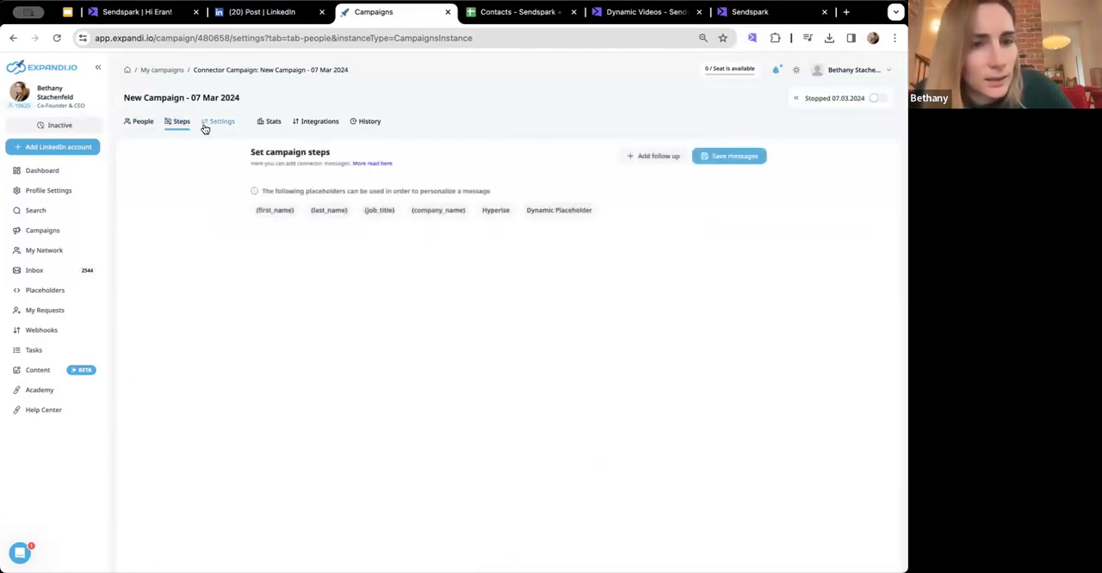
- Rename the campaign as "Live Demo" in its settings and save the change
click(219, 121)
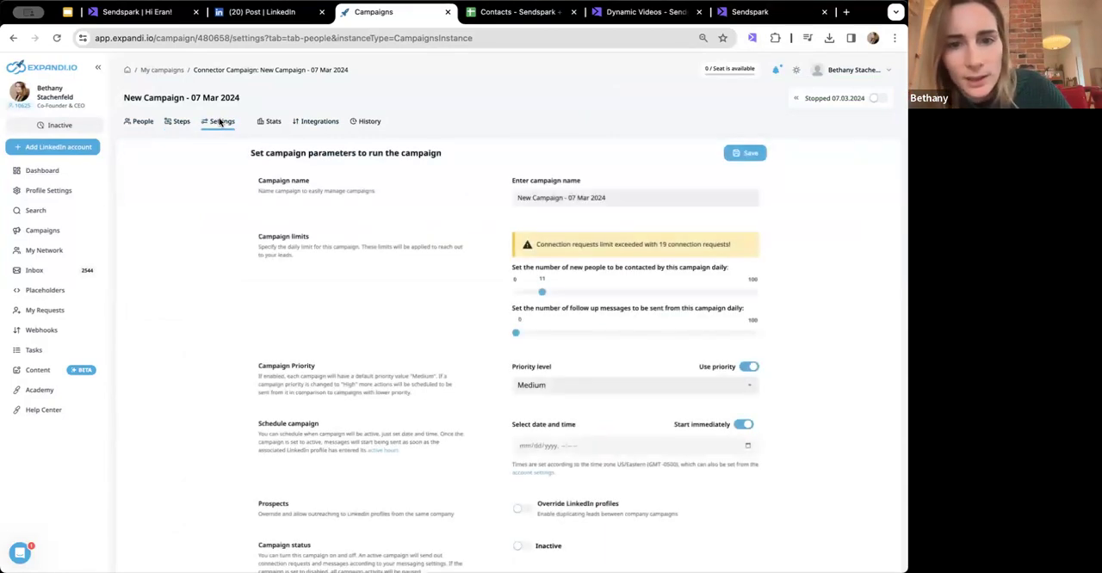
click(582, 197)
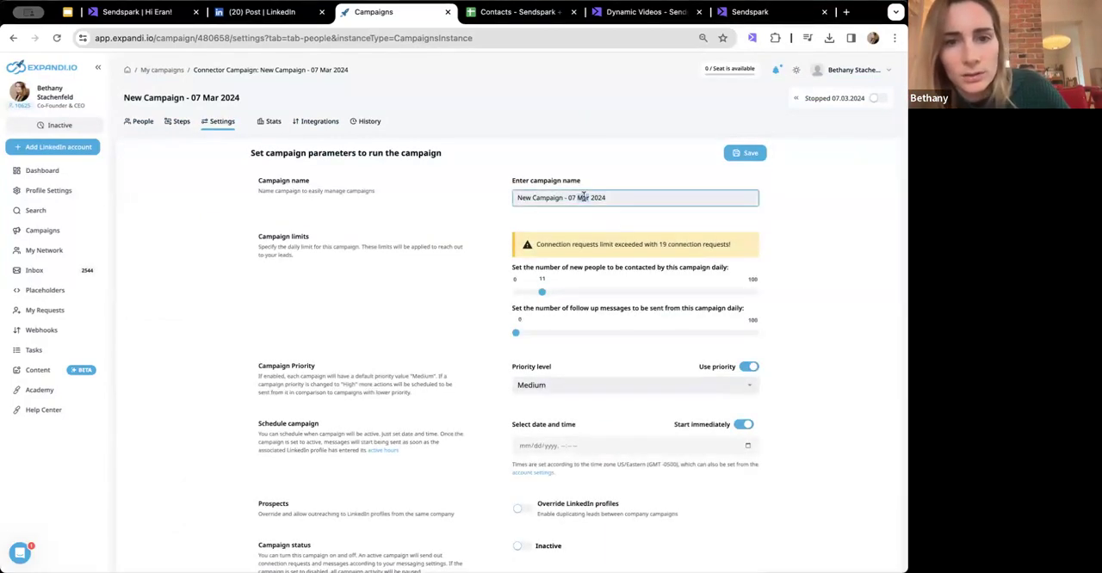
triple_click(583, 197)
text(U)
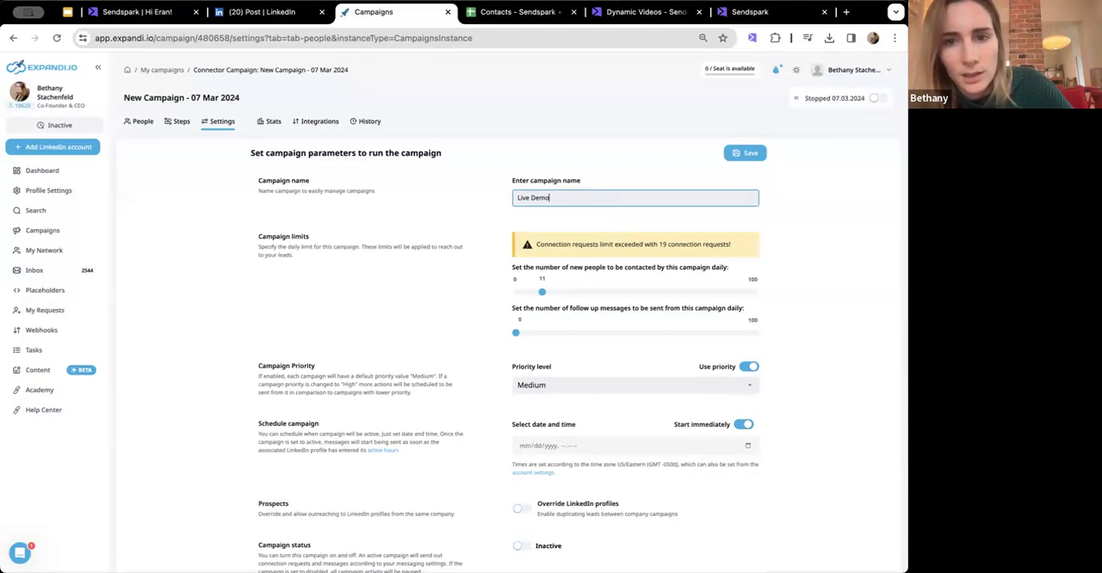
click(746, 156)
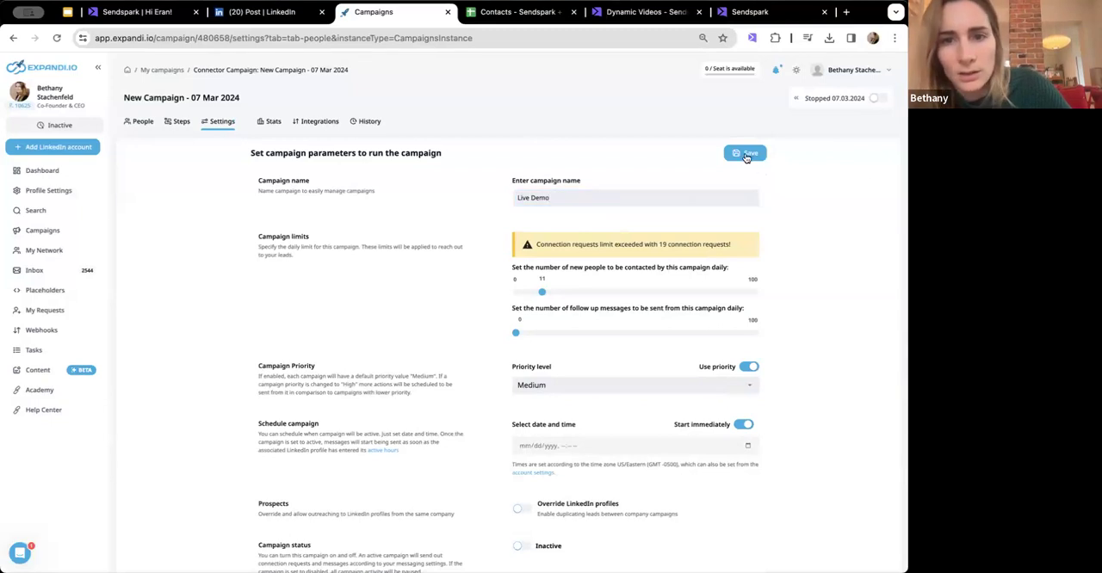
- Open the campaign's statistics, confirming leaving the settings, and activate the Live Demo campaign
click(271, 121)
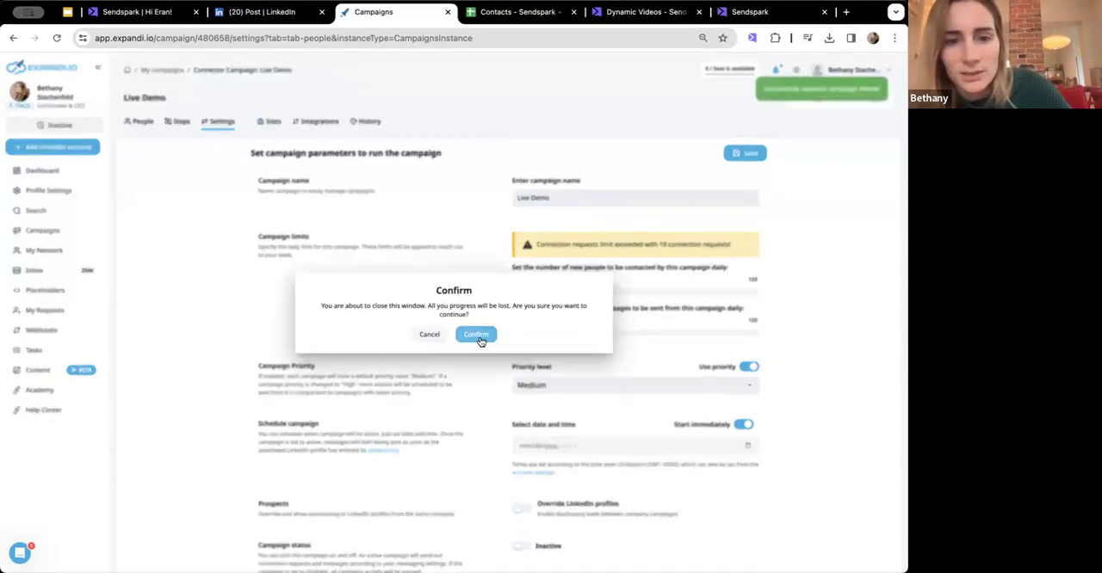
click(476, 335)
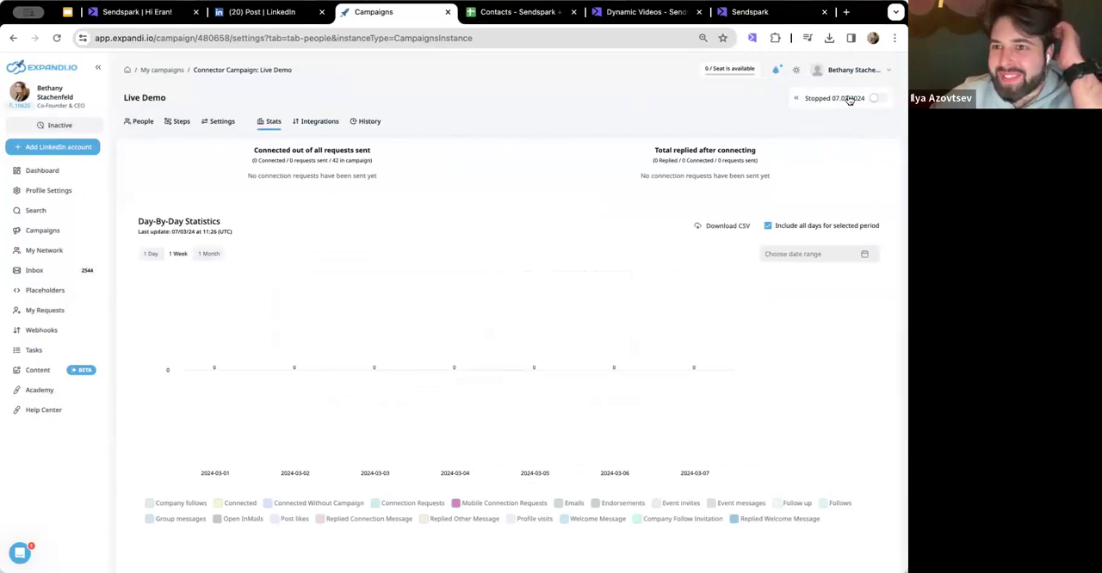
click(876, 99)
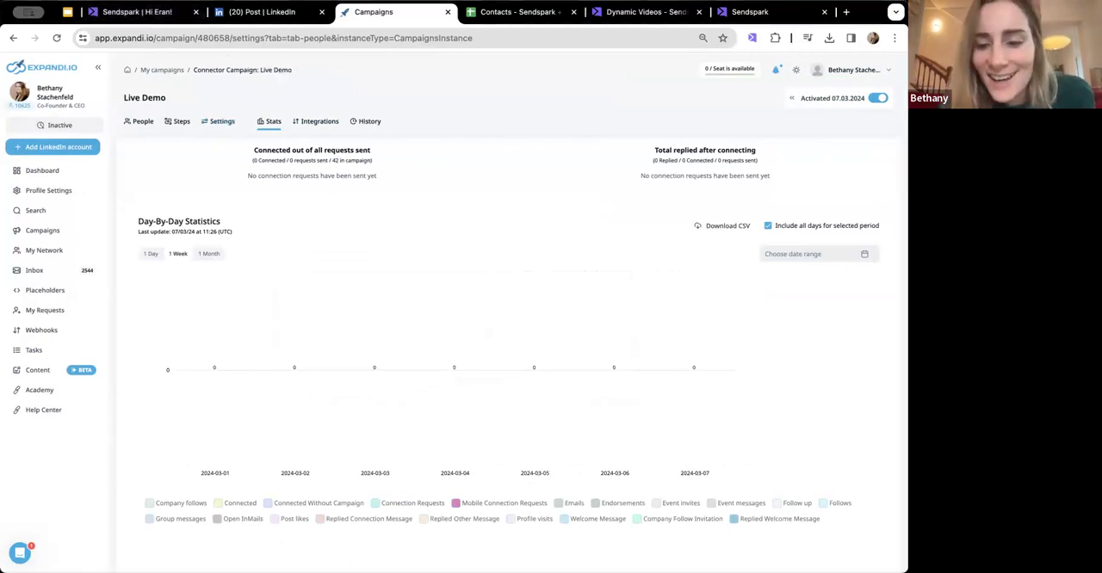
- Switch to the Sendspark + Expandi presentation in Google Slides and show the "Tips for LinkedIn Video Outreach" slide
click(69, 13)
click(235, 207)
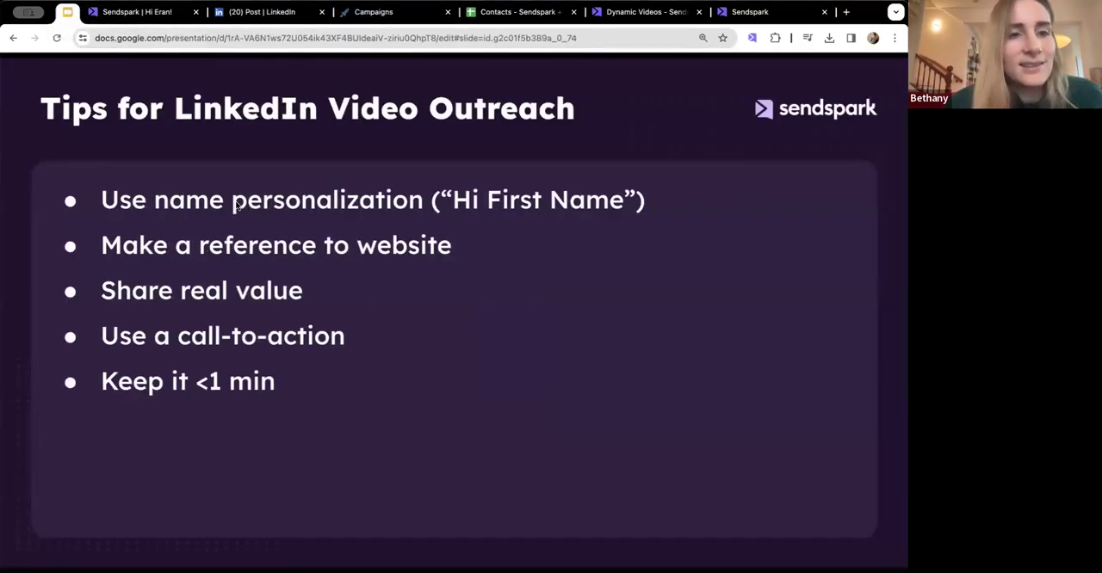